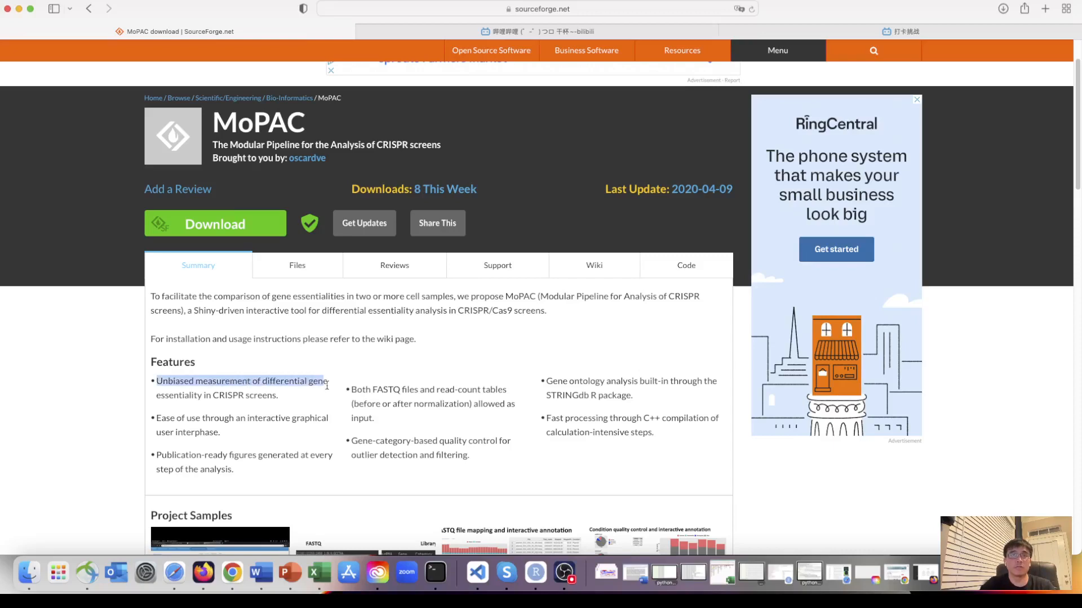
- Examine the MoPAC project summary's feature list, including ease of use, accepted inputs and gene-category-based quality control
click(225, 391)
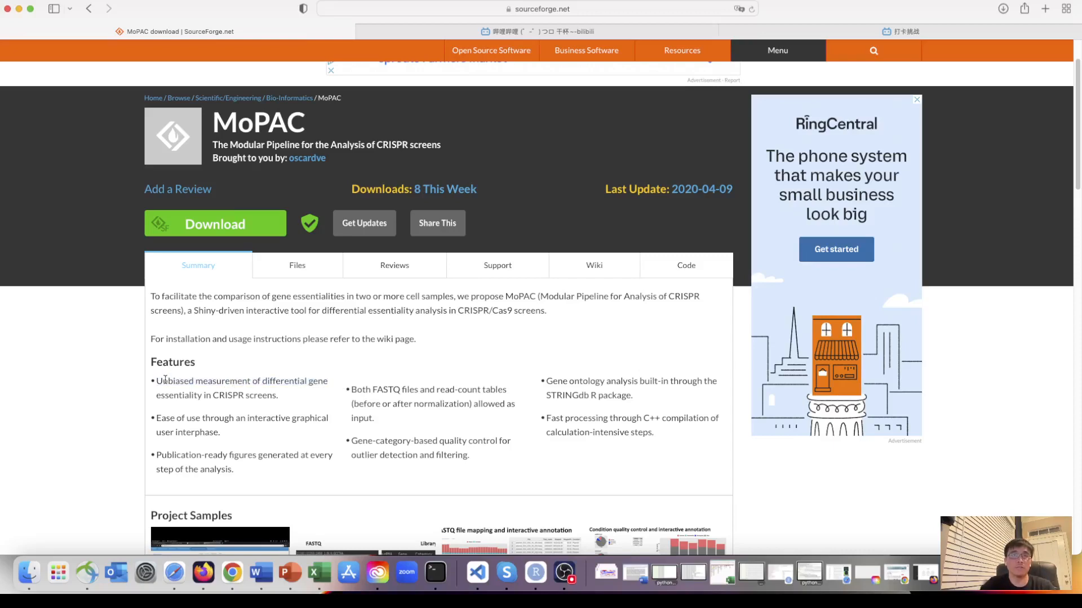
scroll(282, 444, down, 3)
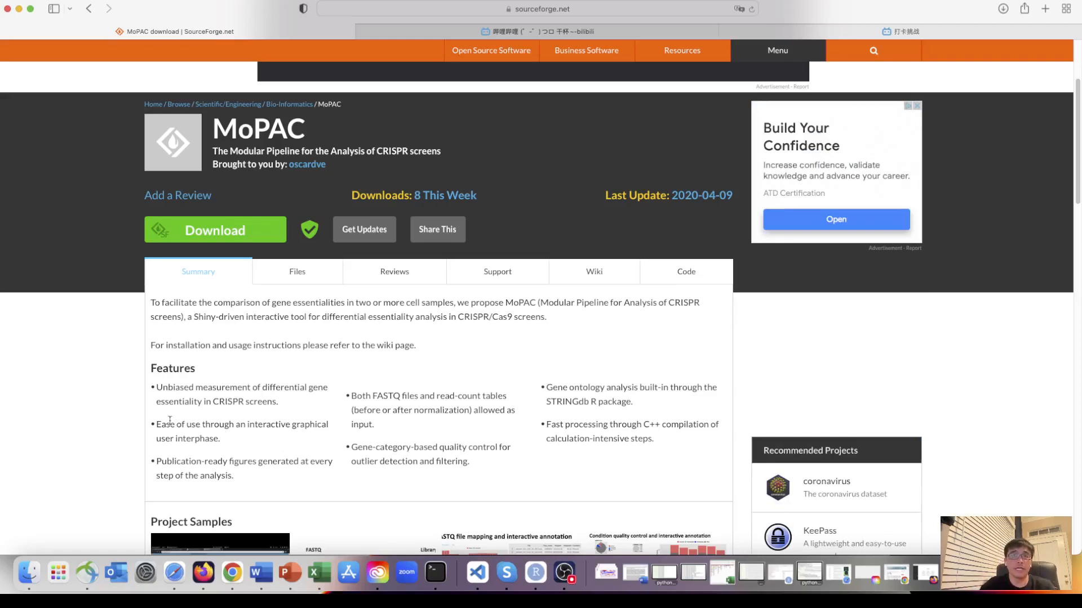
drag(156, 423, 280, 435)
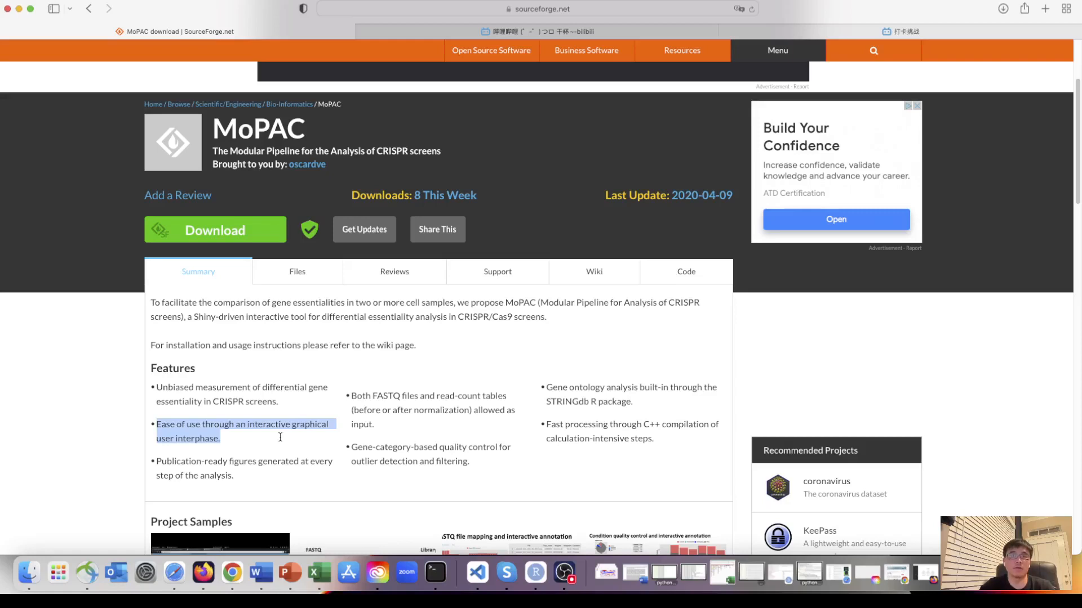
scroll(244, 444, down, 2)
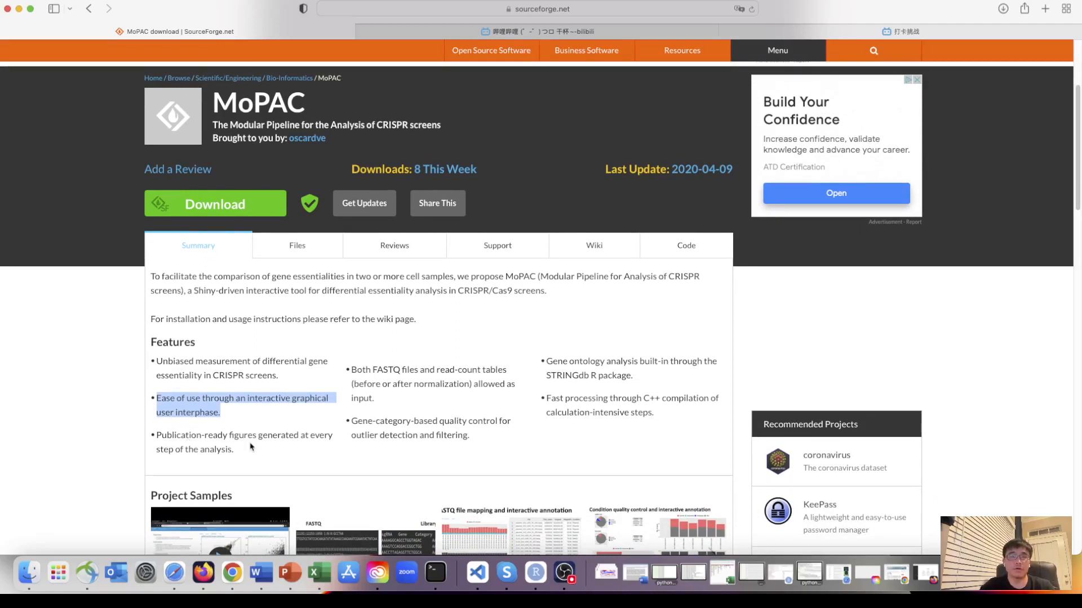
scroll(403, 447, down, 1)
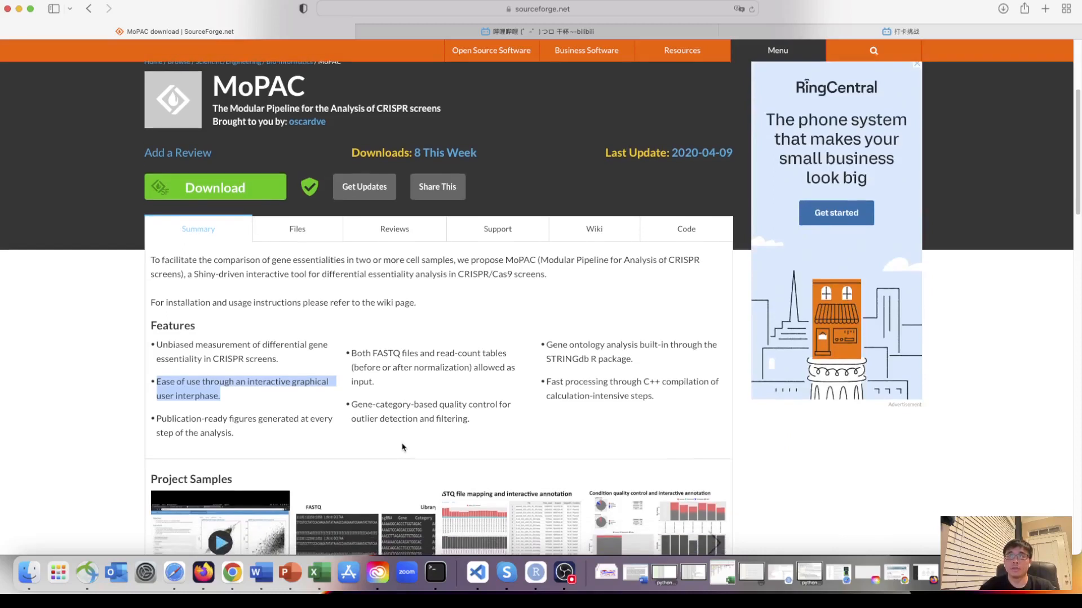
scroll(403, 447, up, 1)
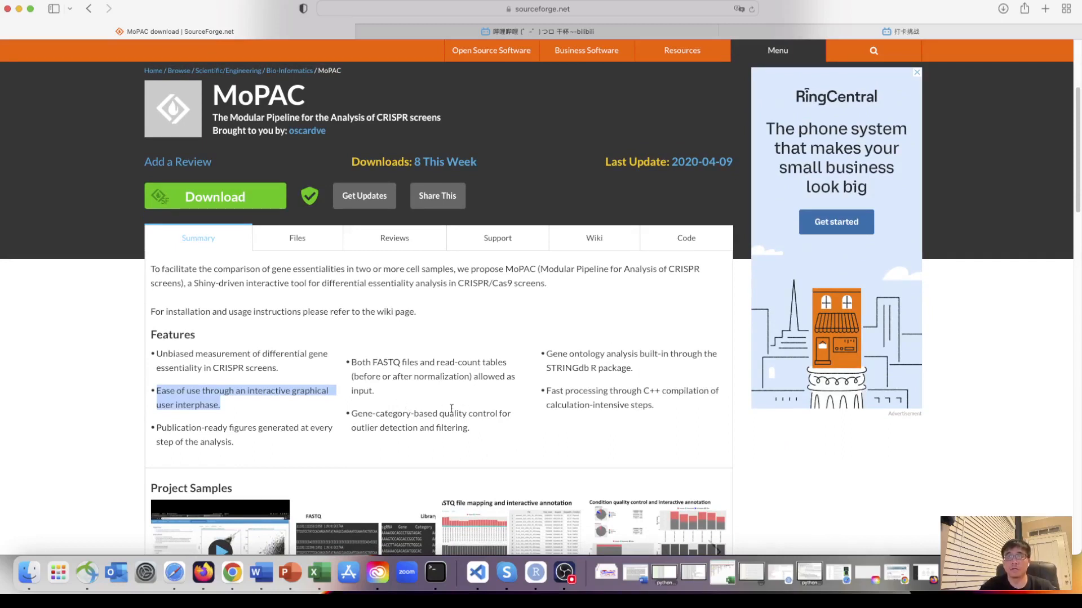
drag(445, 415, 483, 423)
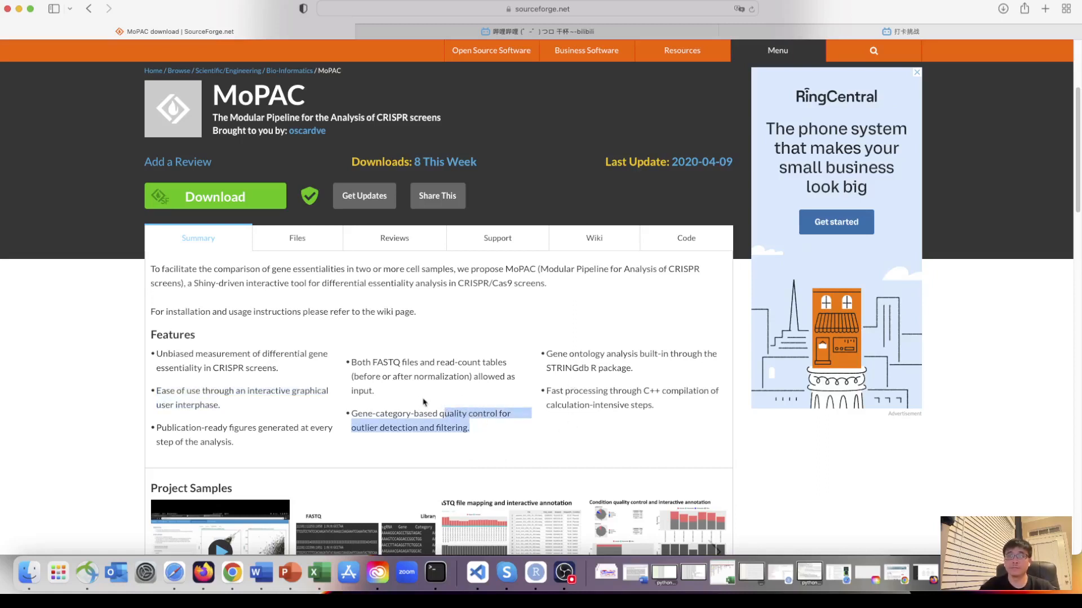
- Open the MoPAC project's Files page and examine the README's install.packages command for MoPAC_0.3.1.tar.gz
click(298, 254)
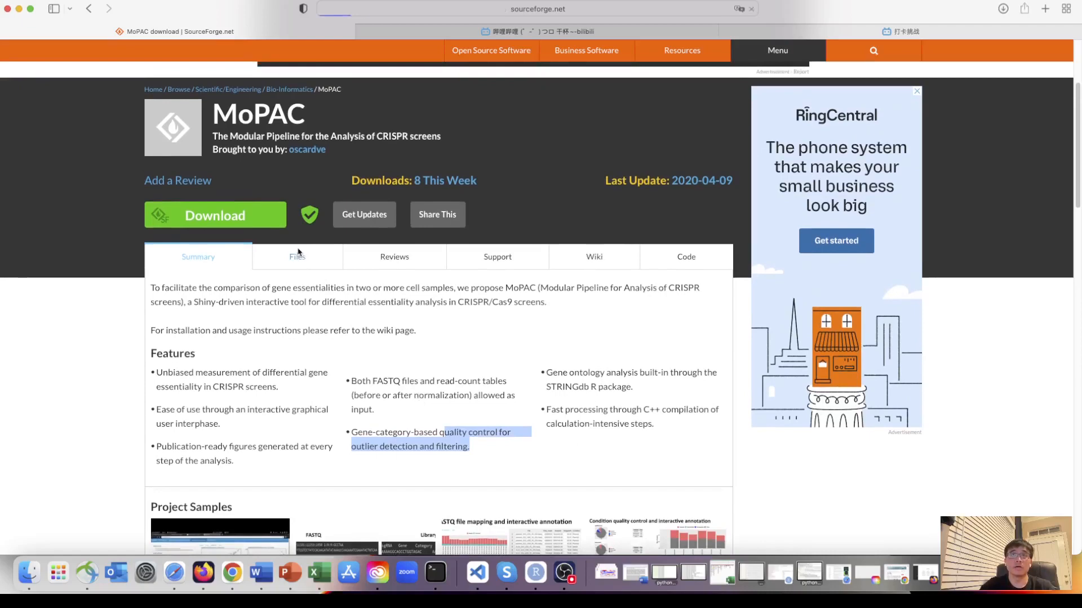
scroll(231, 273, down, 3)
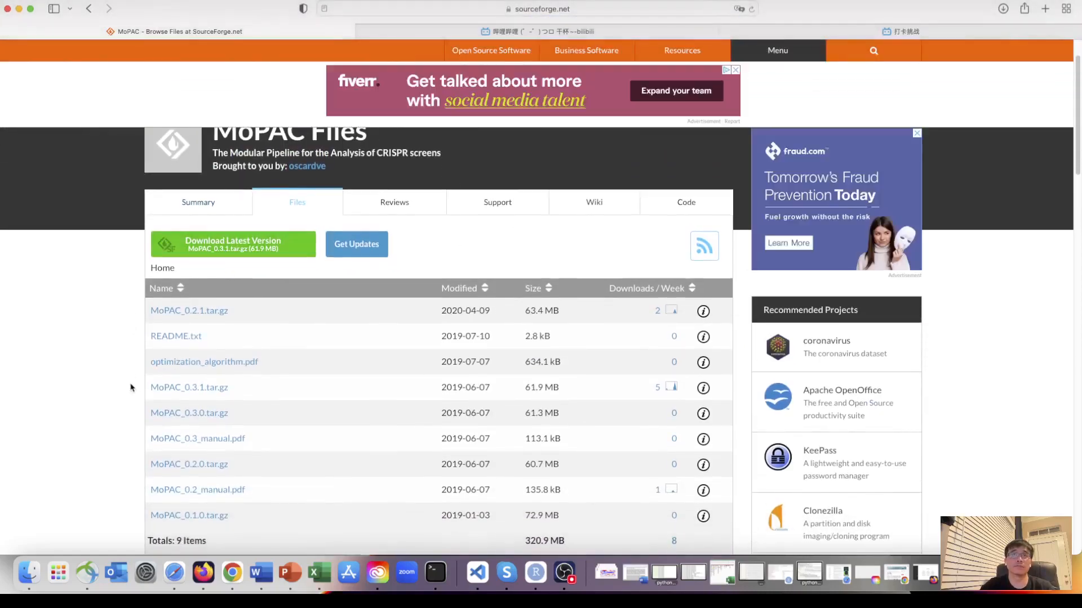
scroll(130, 387, down, 5)
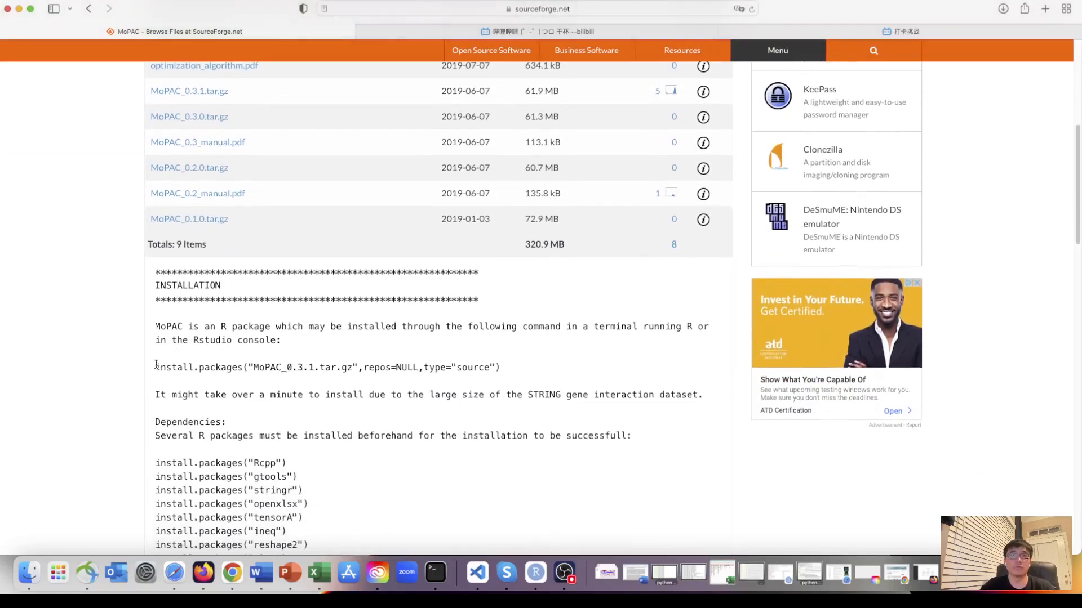
scroll(291, 341, down, 1)
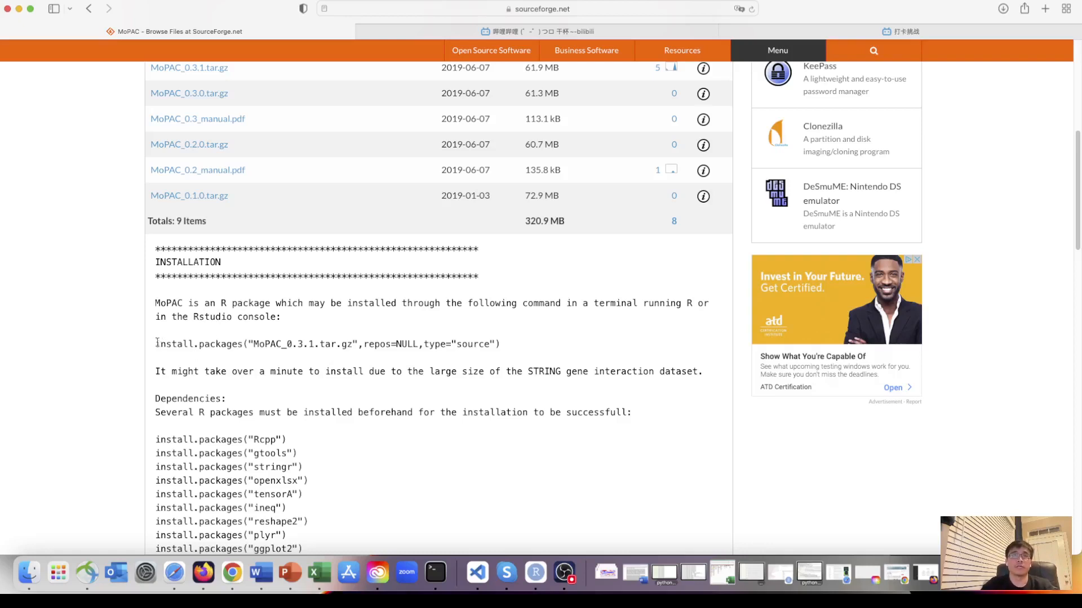
drag(157, 343, 503, 346)
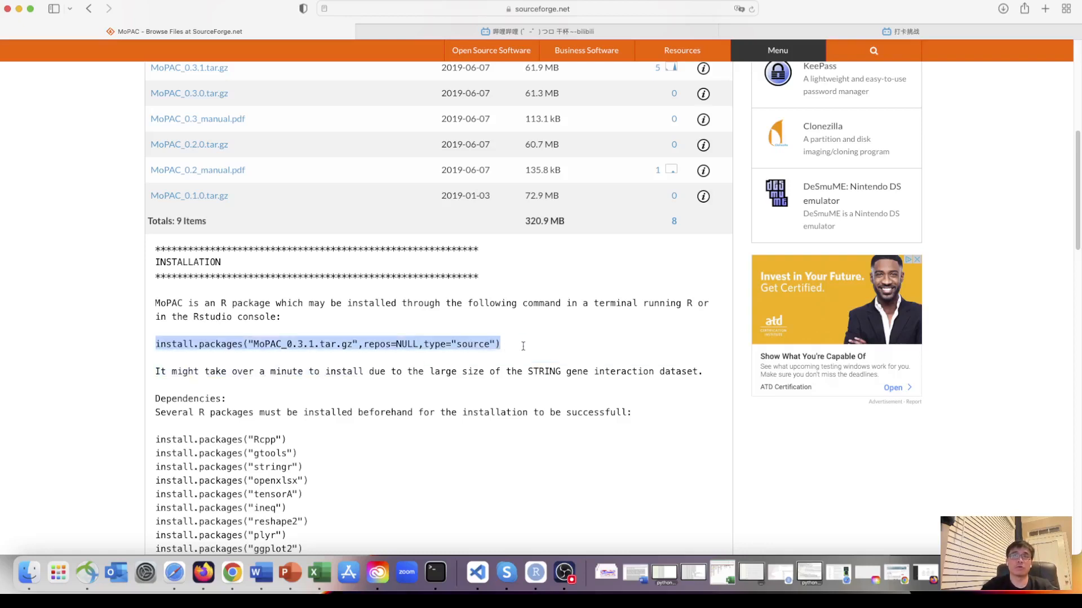
scroll(395, 402, down, 5)
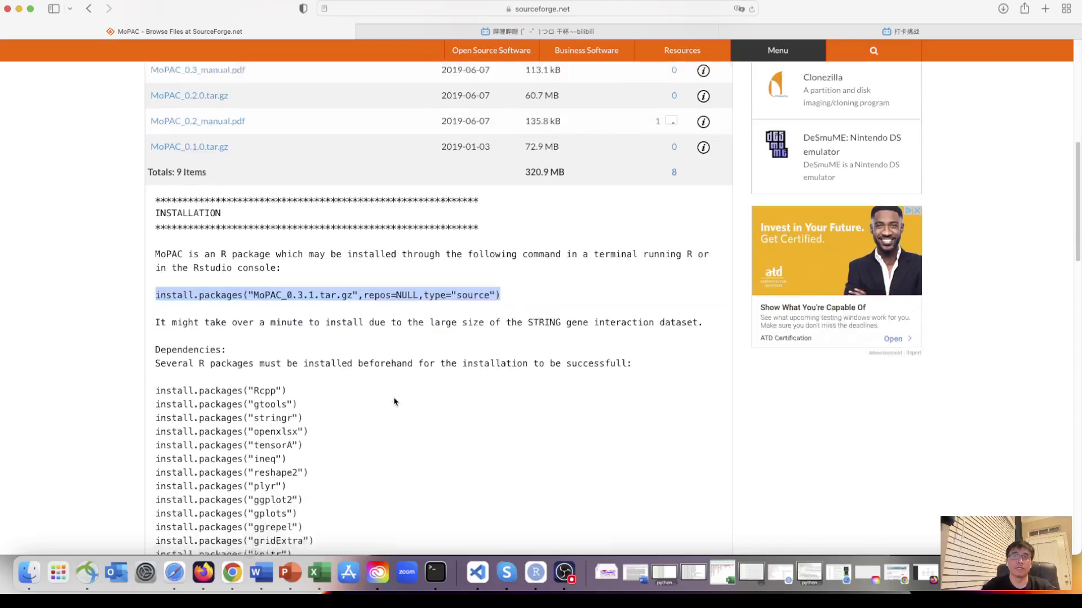
scroll(237, 407, down, 5)
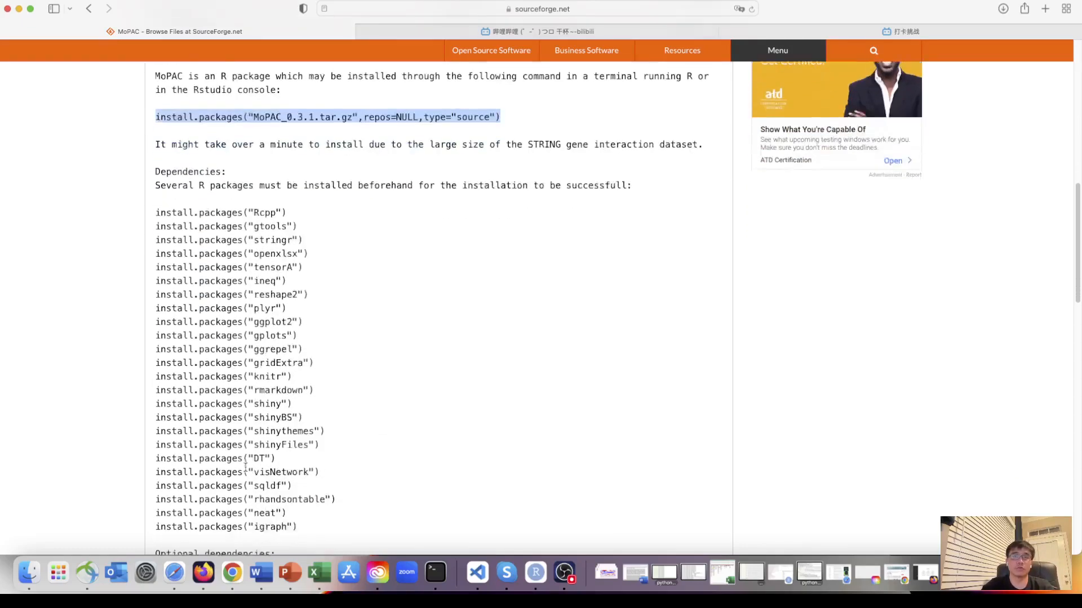
- Review the README's required and optional R package dependencies, usage commands and version history
scroll(259, 338, up, 5)
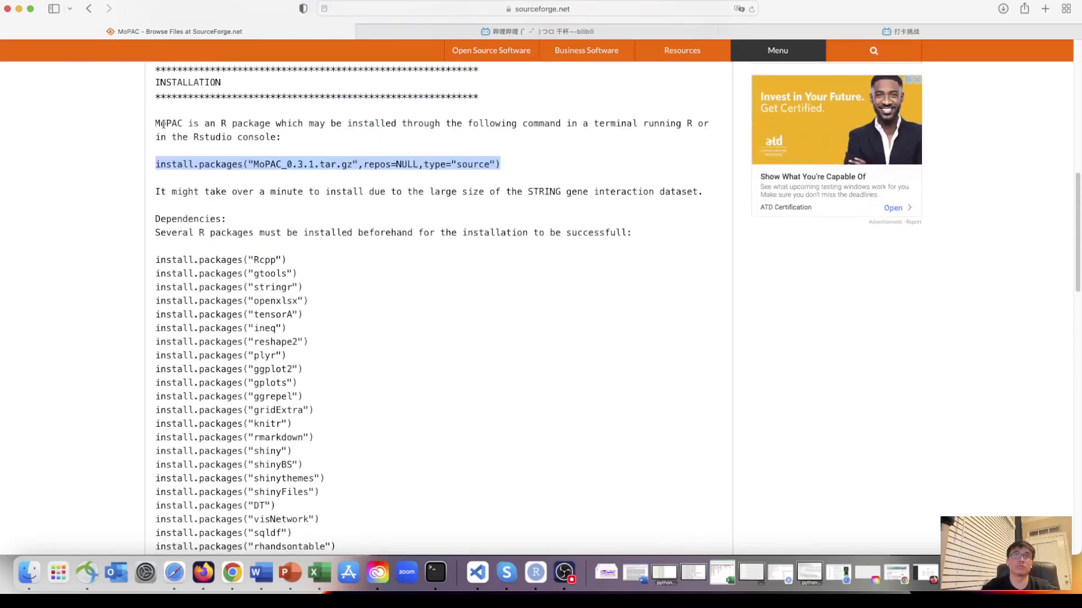
scroll(224, 361, down, 6)
scroll(224, 360, up, 2)
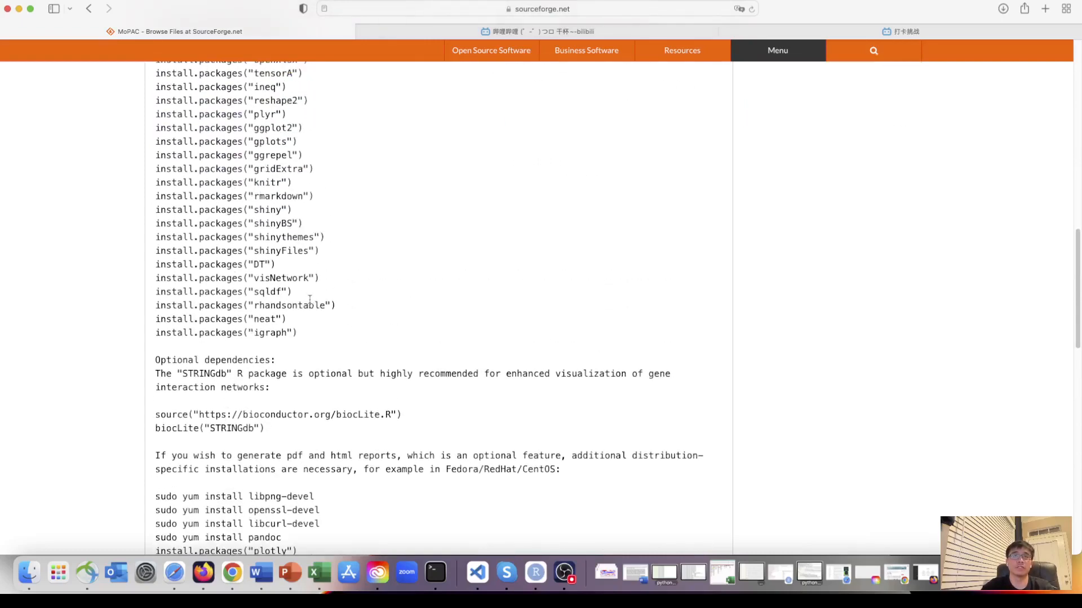
scroll(310, 299, up, 7)
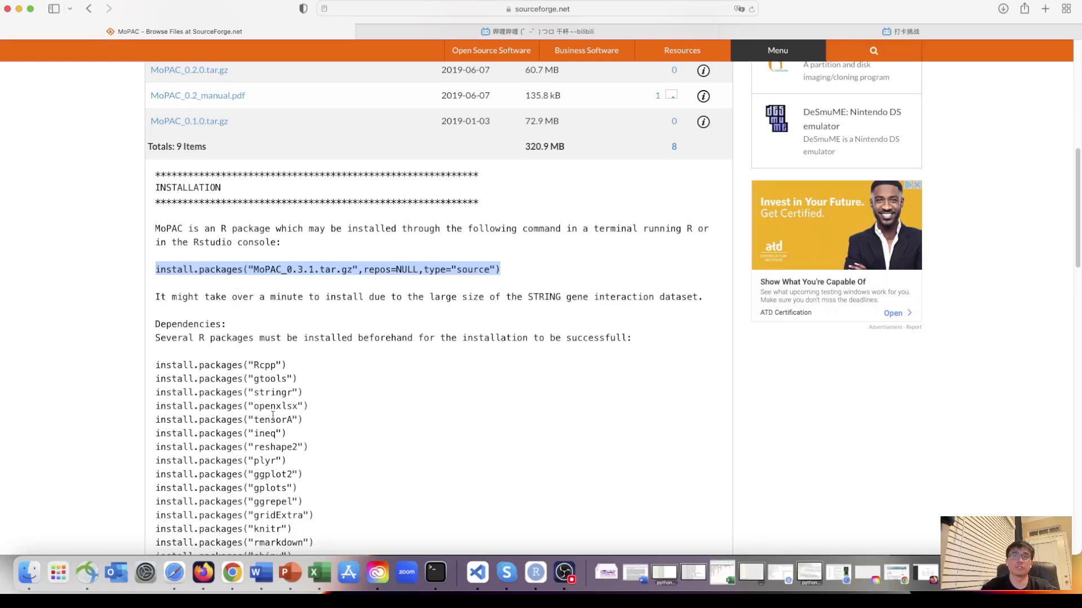
scroll(273, 419, down, 8)
scroll(273, 420, up, 4)
scroll(316, 400, down, 14)
scroll(359, 379, up, 2)
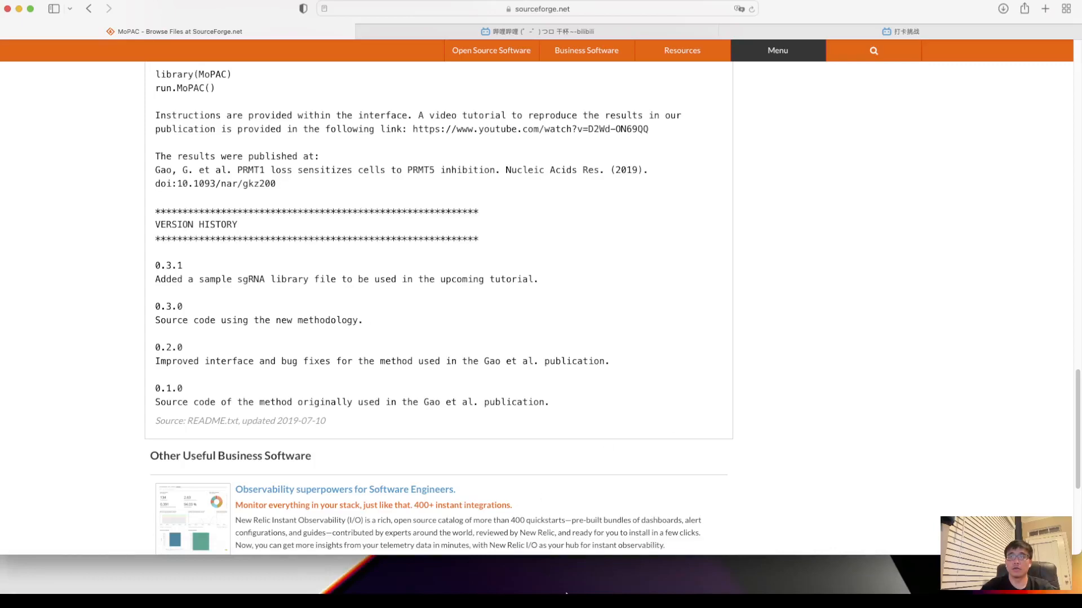
- Switch to RStudio and enter the commands library(MoPAC) and run.MoPAC() in the R console
click(535, 582)
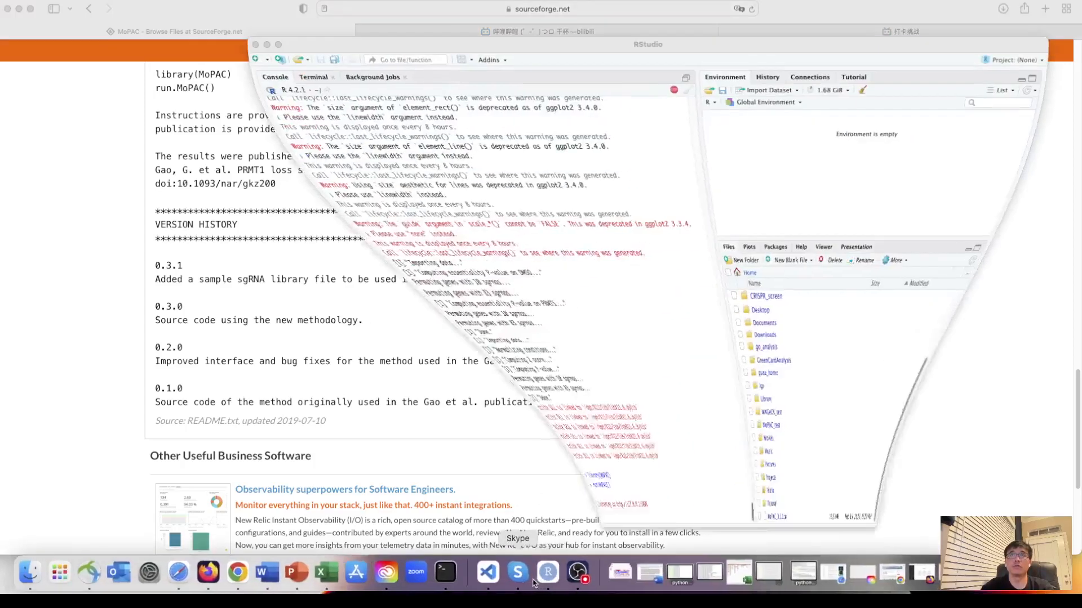
drag(469, 49, 332, 48)
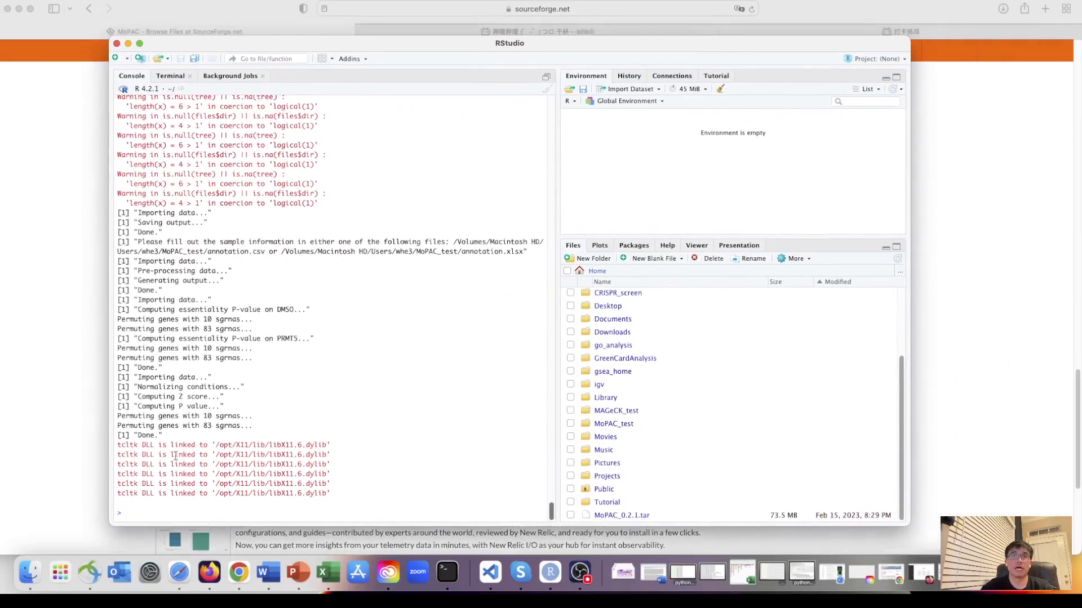
scroll(219, 435, up, 1)
scroll(219, 435, down, 1)
text(library(MoPAC) run.MoPAC())
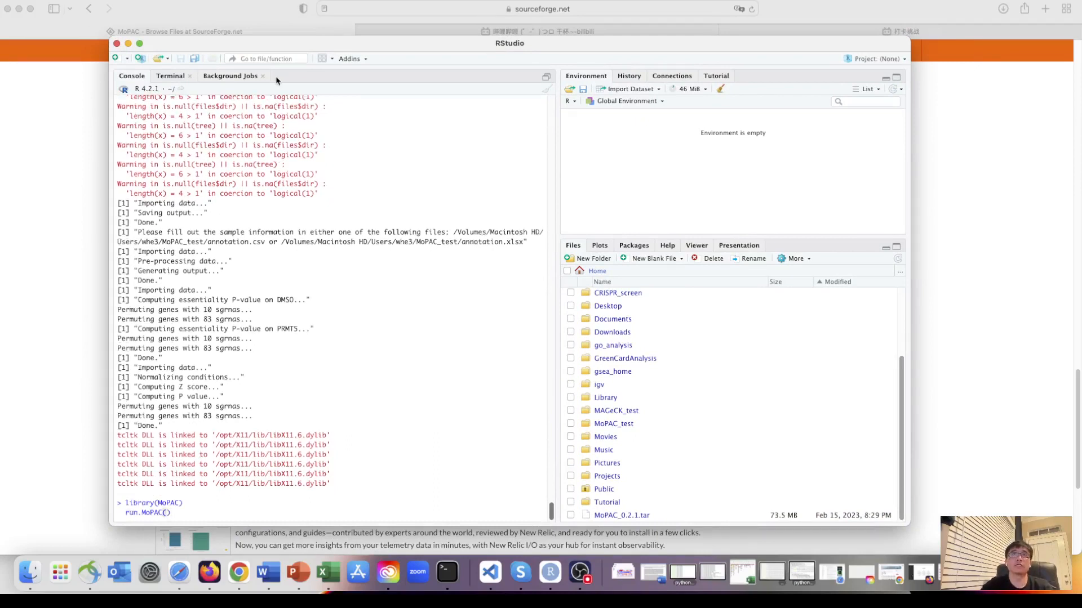
- Move the RStudio window aside and recheck the required package list in the MoPAC README
drag(274, 51, 576, 38)
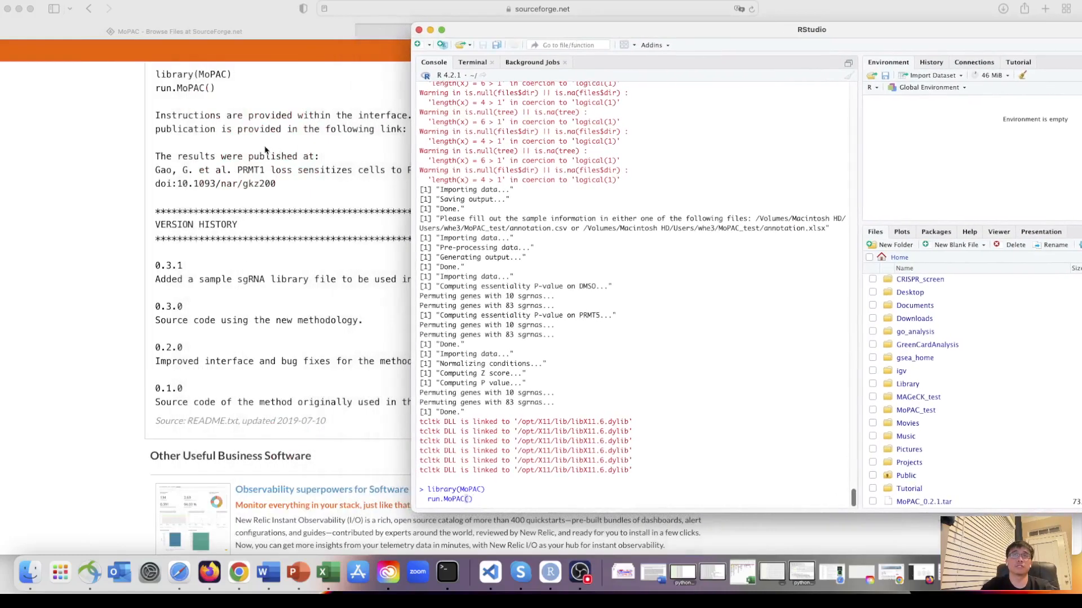
scroll(265, 150, up, 10)
scroll(263, 148, up, 5)
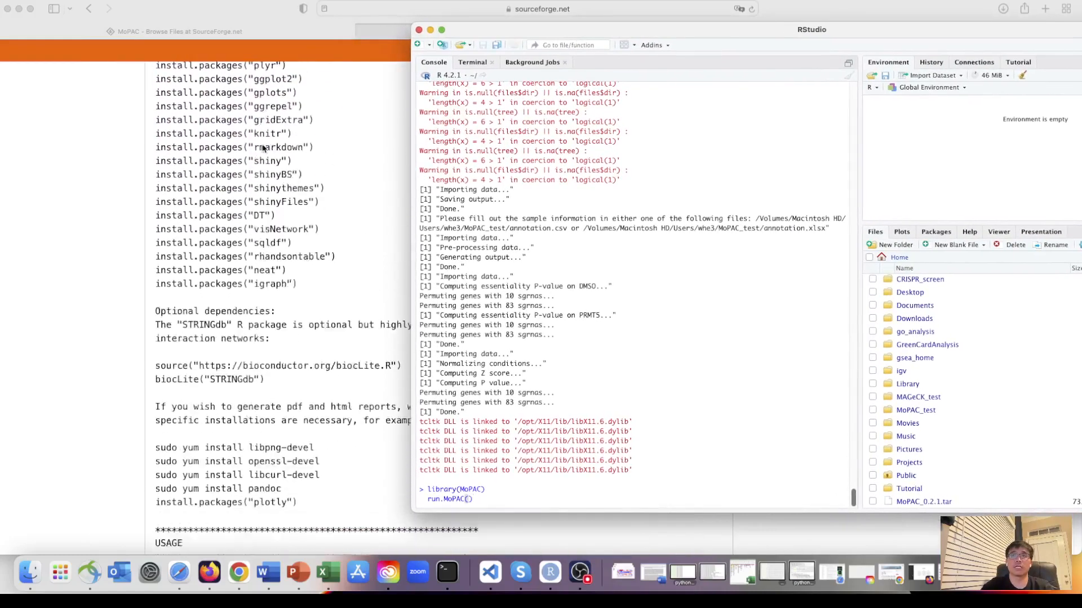
scroll(307, 355, down, 3)
scroll(307, 355, down, 10)
- Run the entered commands to launch MoPAC, widen its Shiny window and open the app in the web browser
click(487, 498)
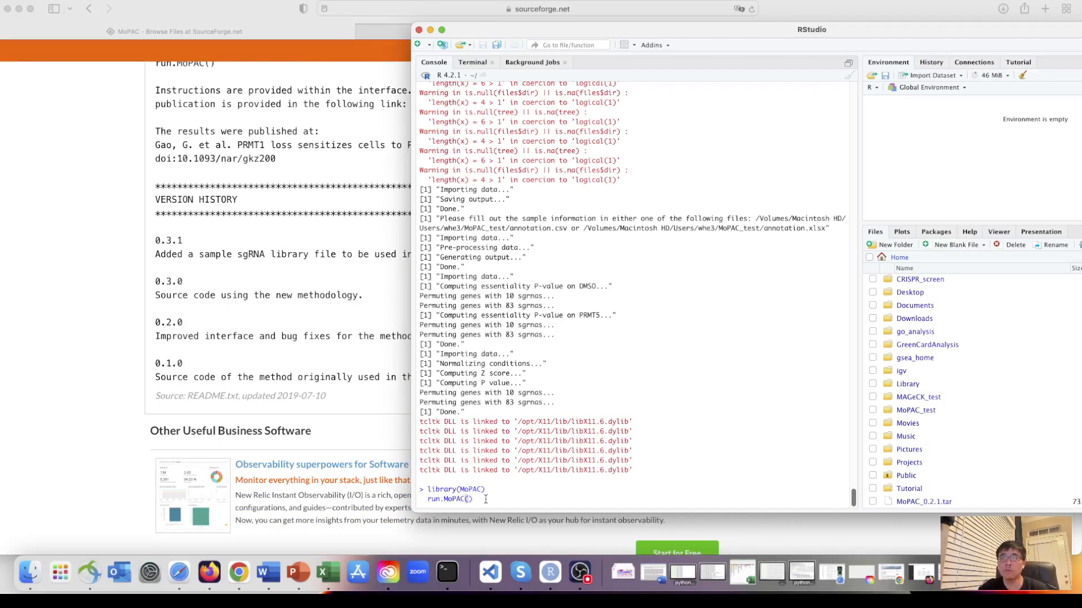
key(Return)
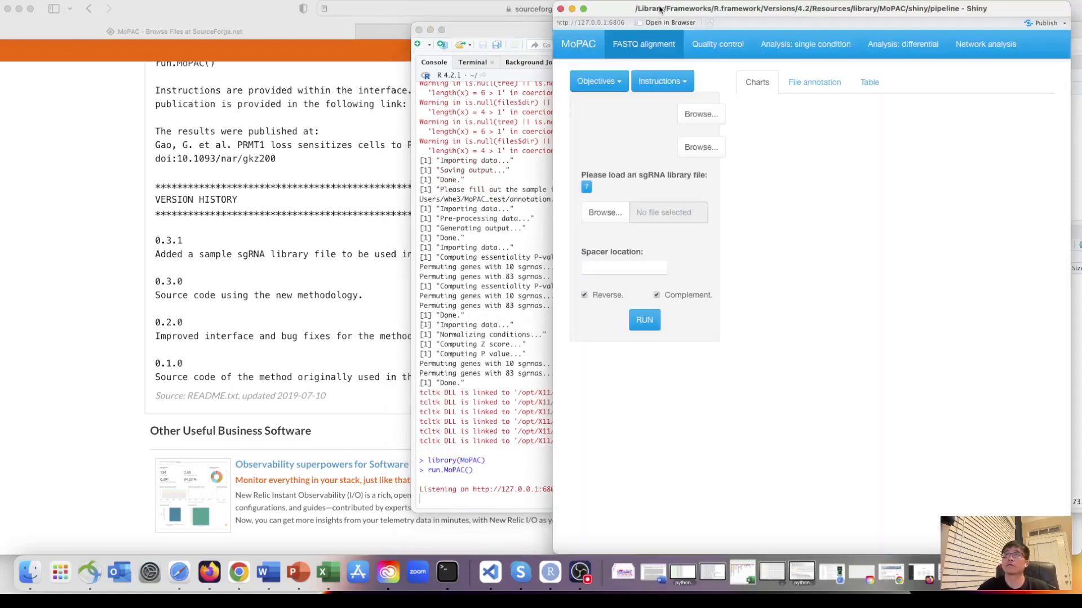
drag(659, 8, 246, 11)
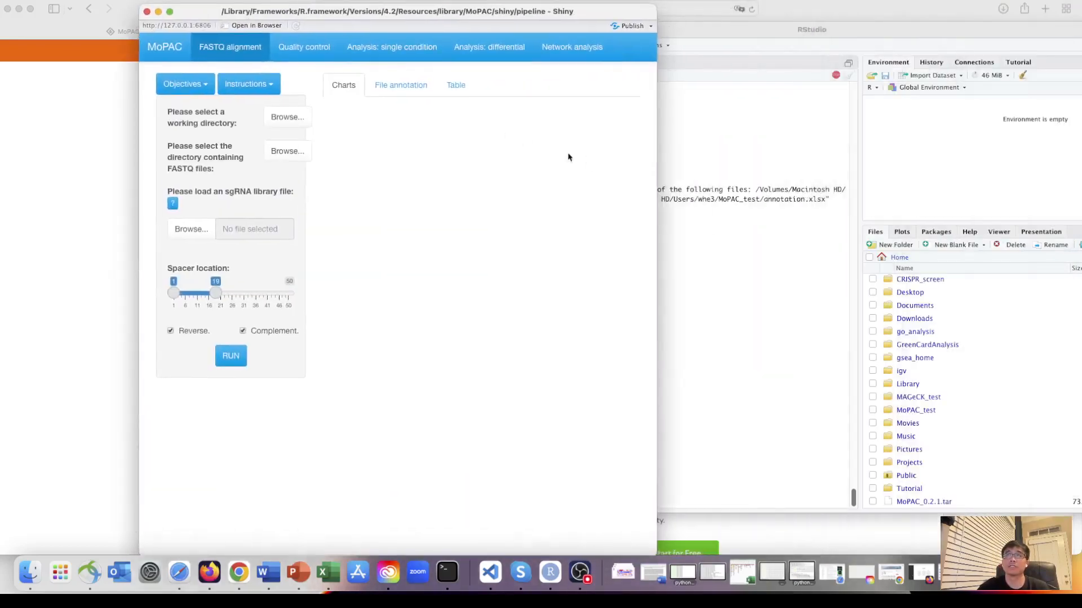
drag(656, 166, 976, 159)
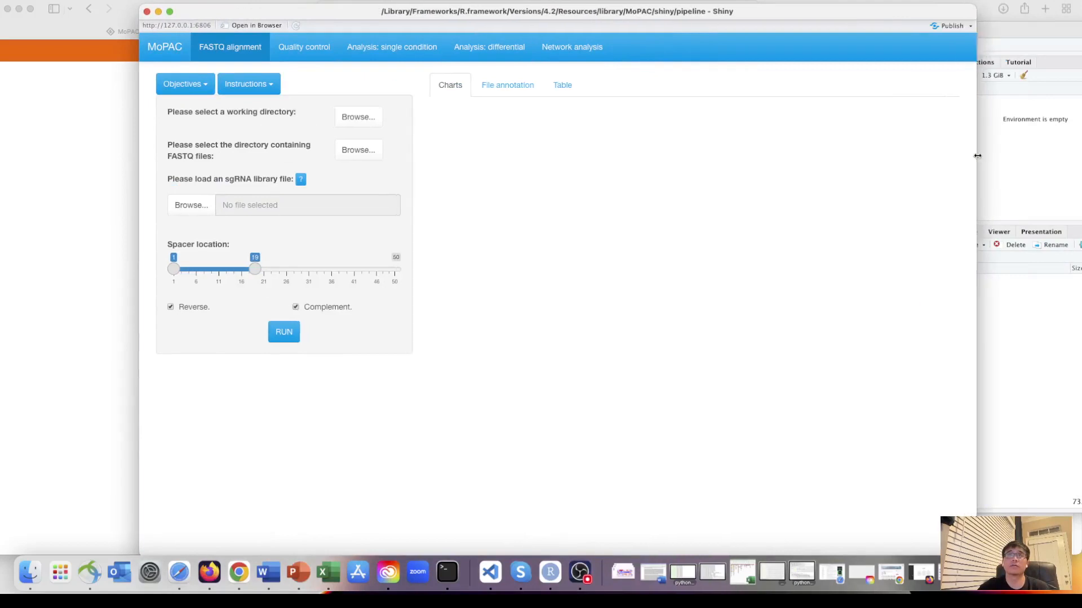
click(265, 26)
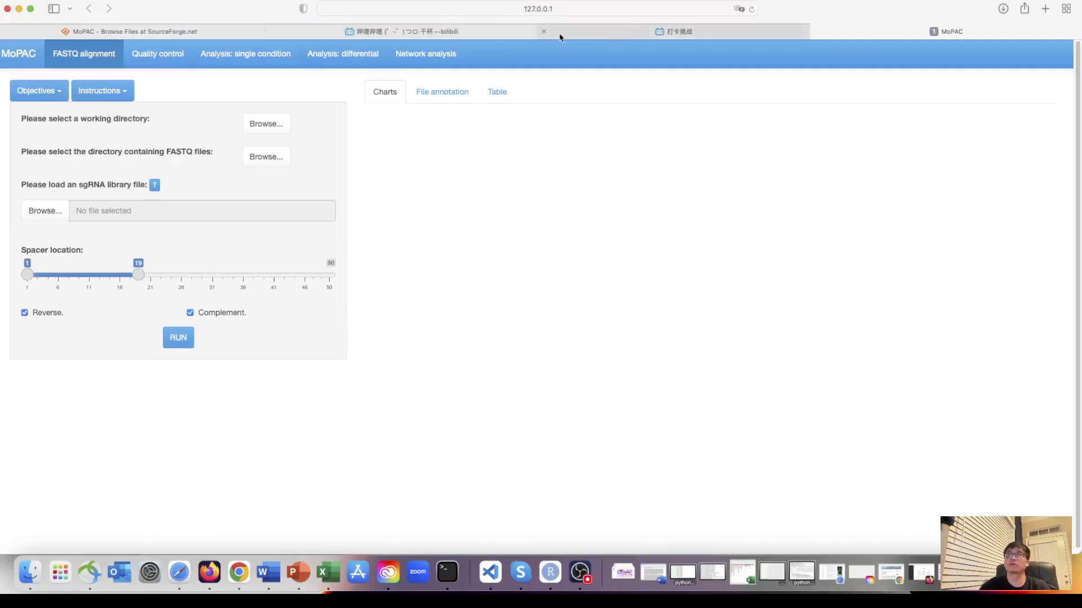
- Close the two unrelated bilibili pages in the browser, keeping only the SourceForge and MoPAC pages
click(544, 32)
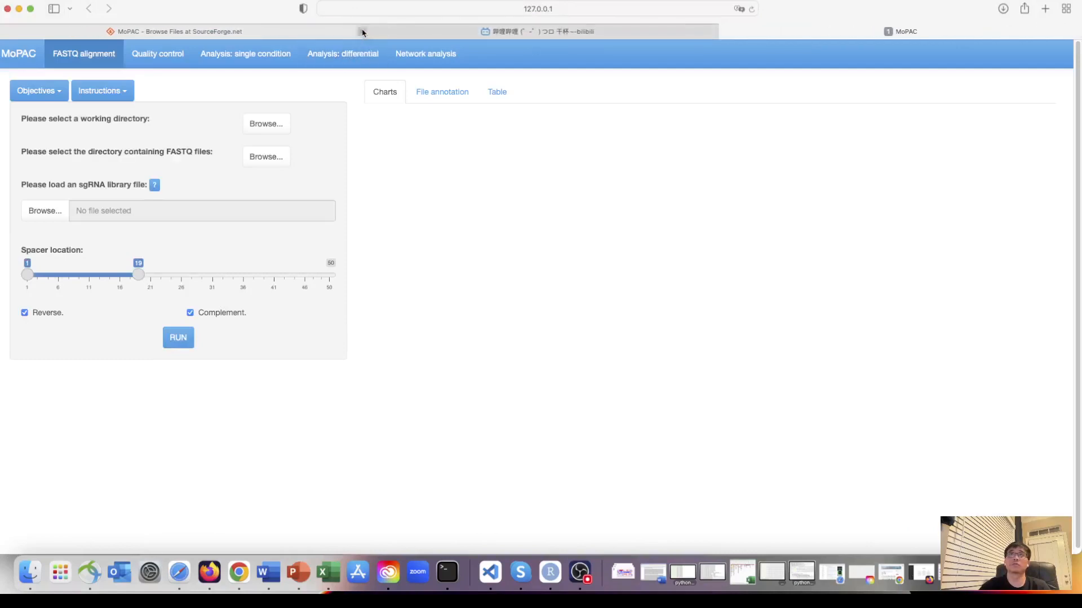
click(362, 32)
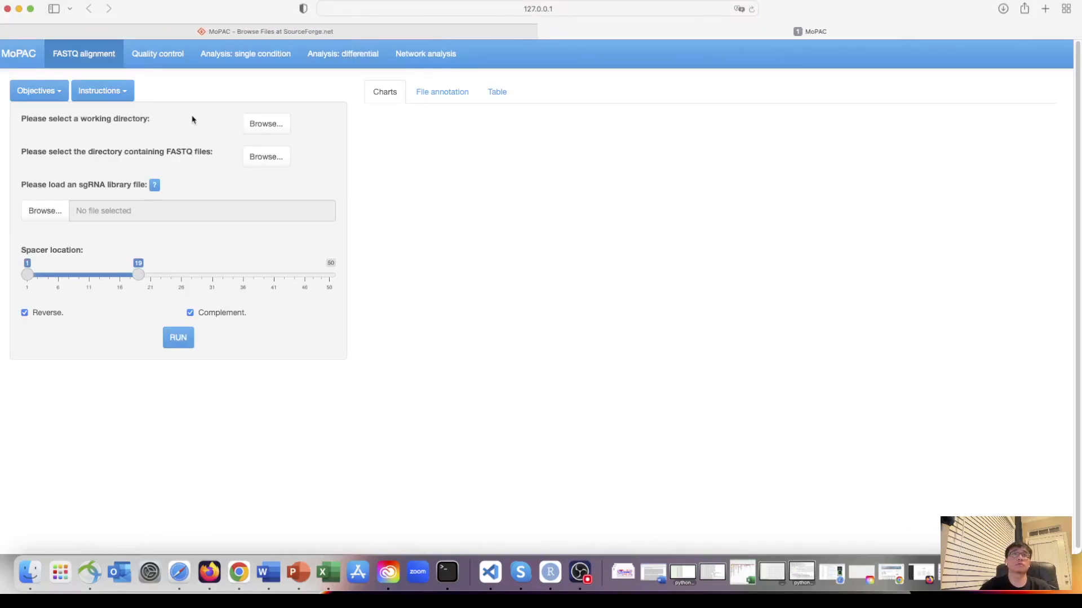
mouse_move(142, 15)
mouse_down()
mouse_move(186, 13)
mouse_move(151, 13)
mouse_up()
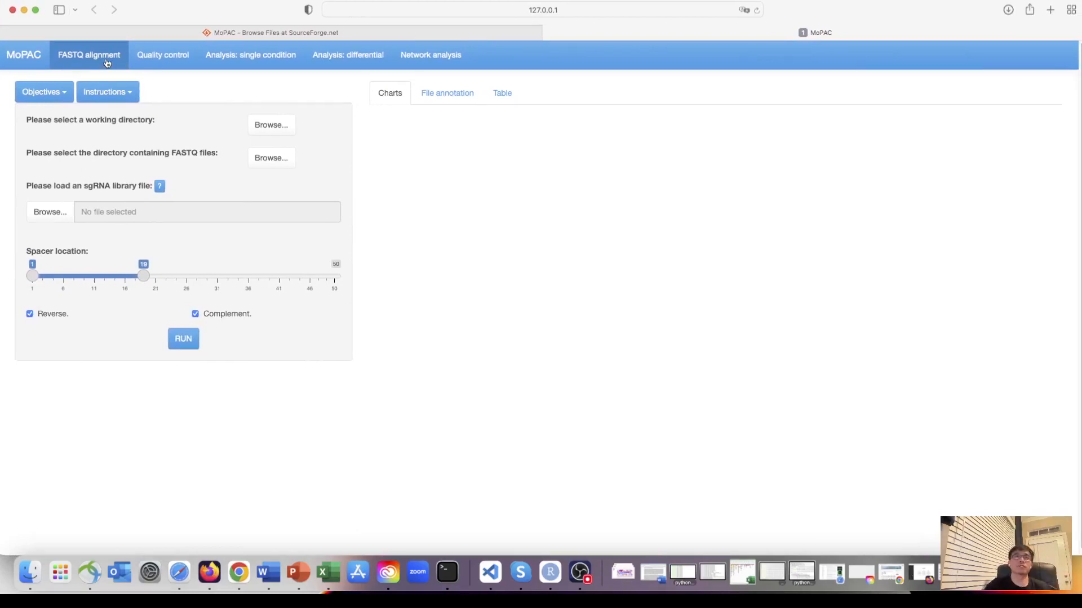
- Open the quality control section and browse to the Users folder in the working directory chooser
click(164, 62)
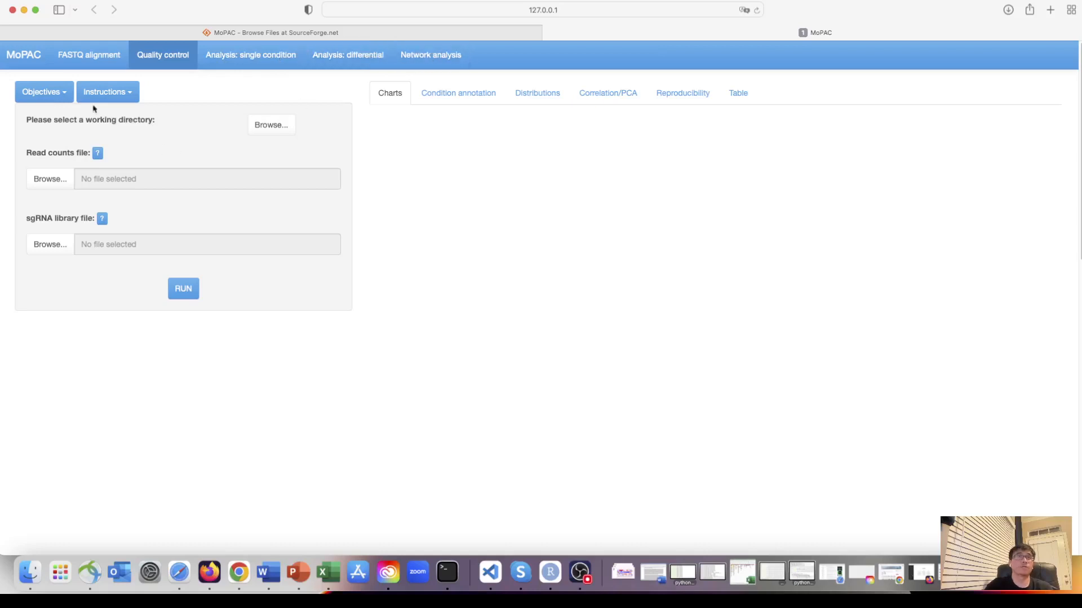
click(270, 125)
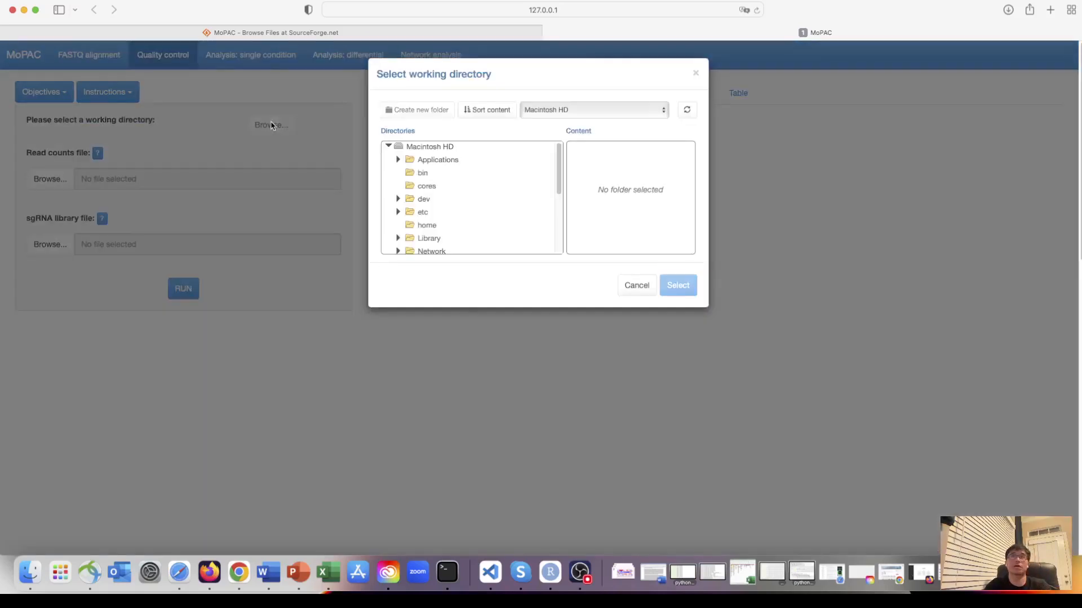
scroll(406, 202, down, 2)
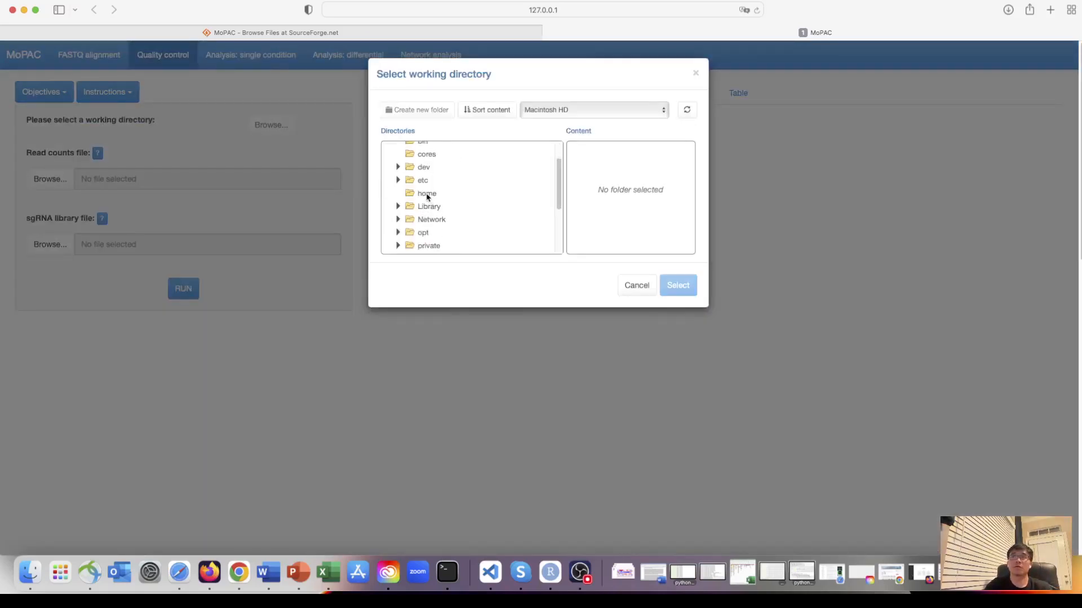
click(427, 193)
scroll(421, 210, down, 5)
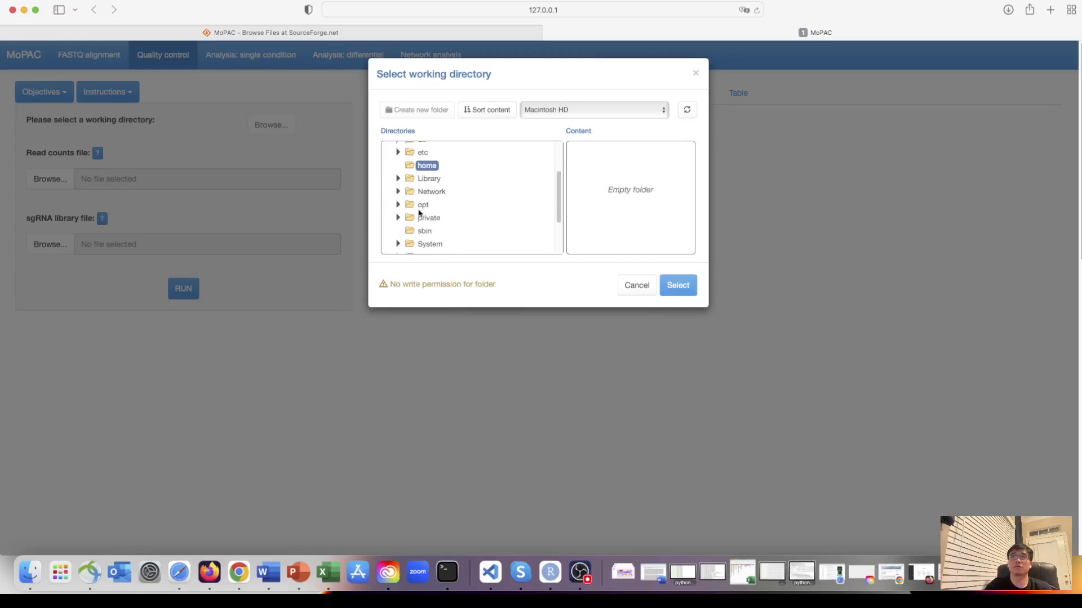
scroll(420, 213, down, 1)
click(438, 219)
click(586, 195)
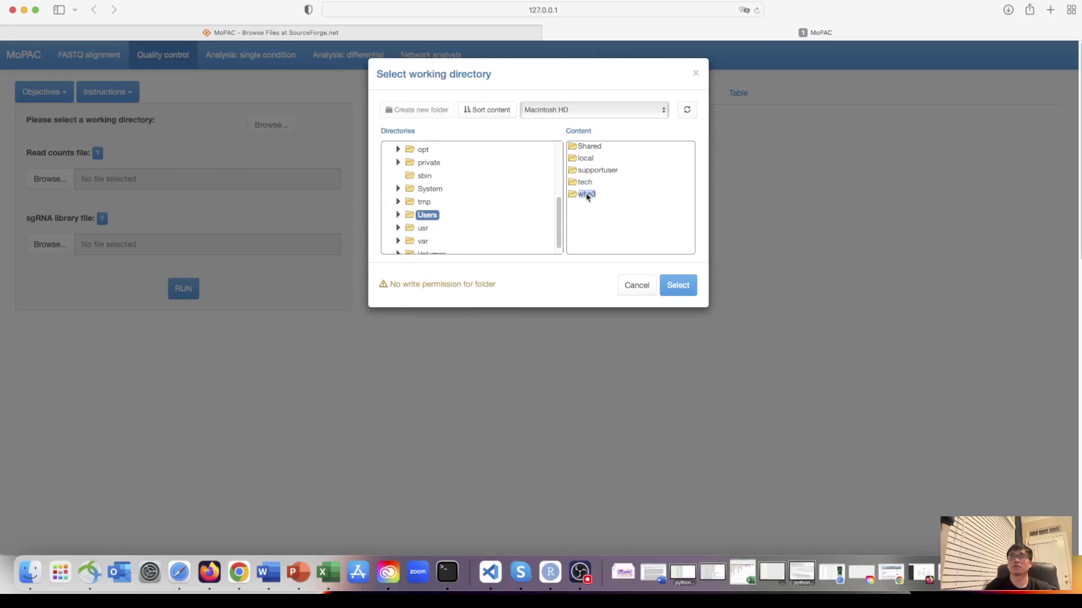
double_click(573, 195)
- Expand the personal home folder under Users and select MoPAC_test as the working directory
click(397, 214)
scroll(433, 214, down, 3)
click(410, 213)
scroll(460, 228, down, 5)
scroll(461, 226, down, 3)
scroll(461, 226, up, 4)
scroll(461, 226, down, 4)
scroll(461, 226, down, 5)
click(463, 206)
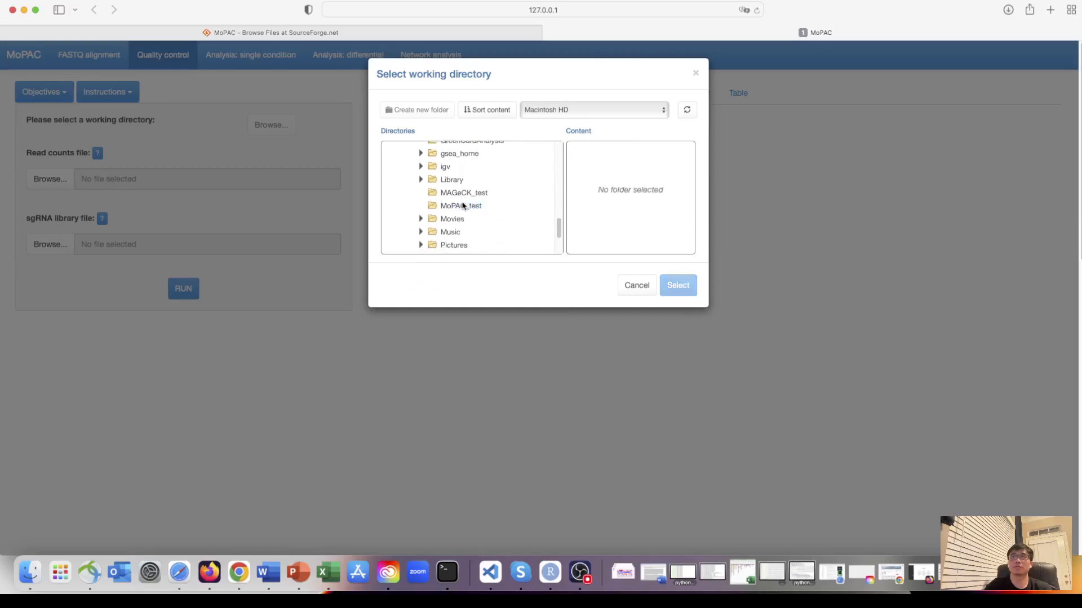
click(446, 206)
click(445, 206)
click(445, 207)
click(676, 285)
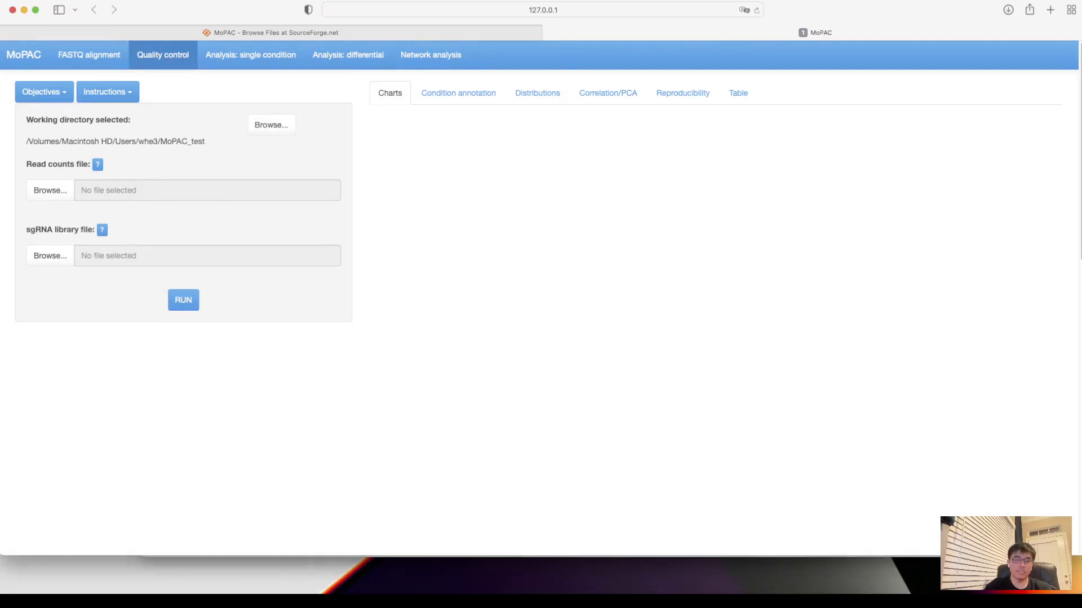
- Switch to Finder, open the MoPAC_test folder in the personal home folder and move the window off the MoPAC form
key(super+Tab)
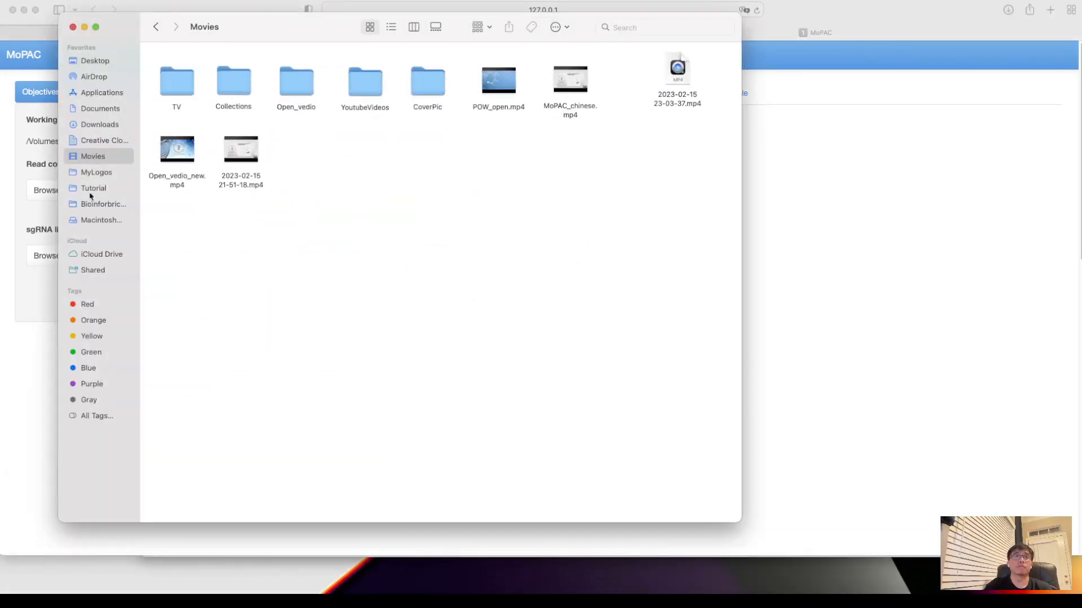
click(103, 220)
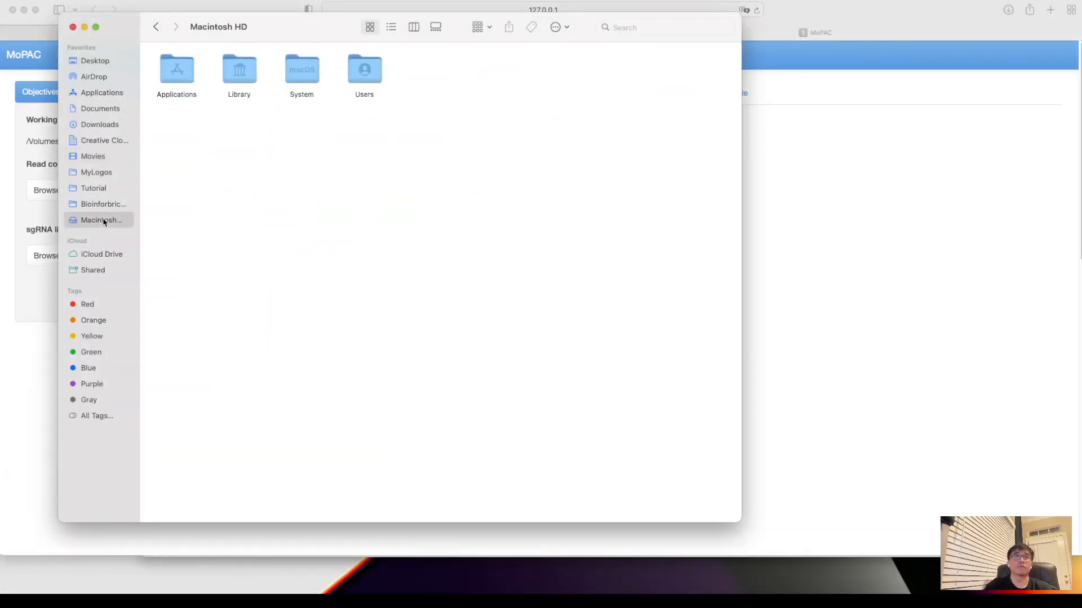
double_click(366, 81)
double_click(434, 77)
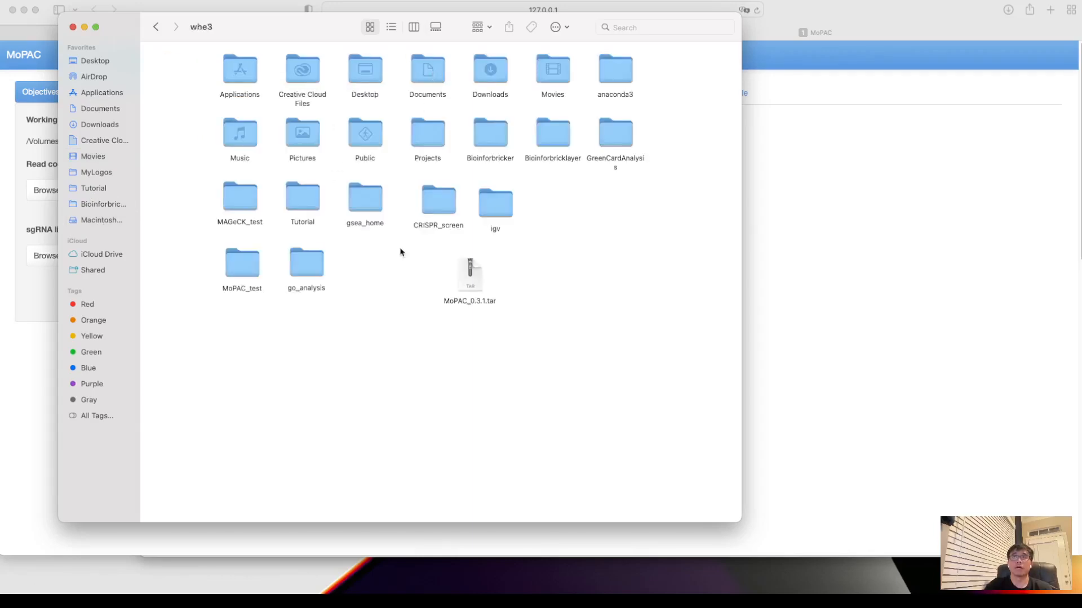
double_click(242, 264)
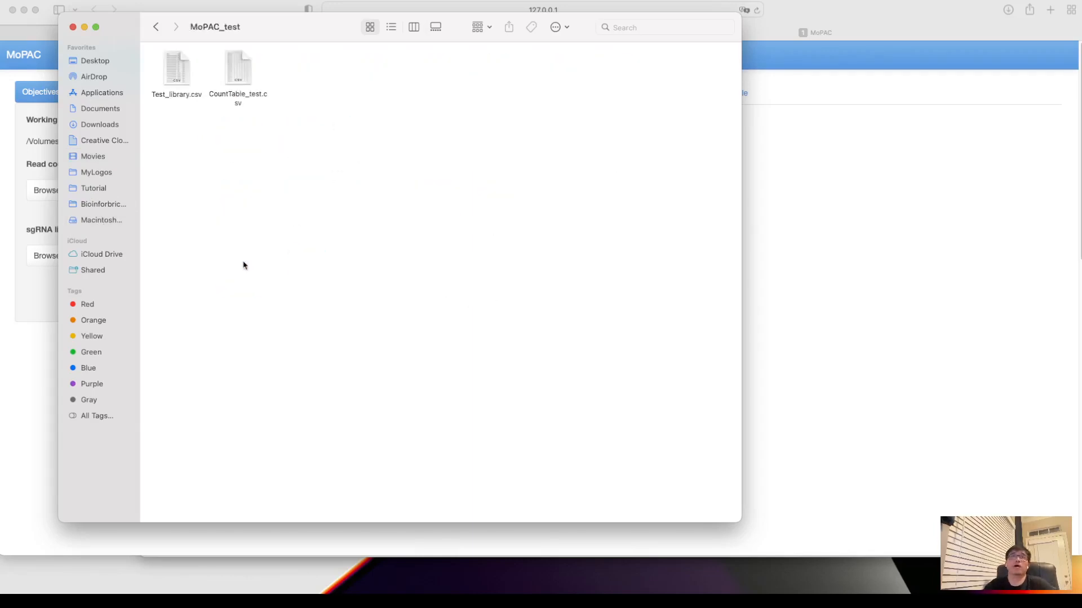
drag(274, 35, 550, 66)
- Open Test_library.csv in Microsoft Excel and widen its sgRNA, Gene and Category columns to inspect them
click(454, 109)
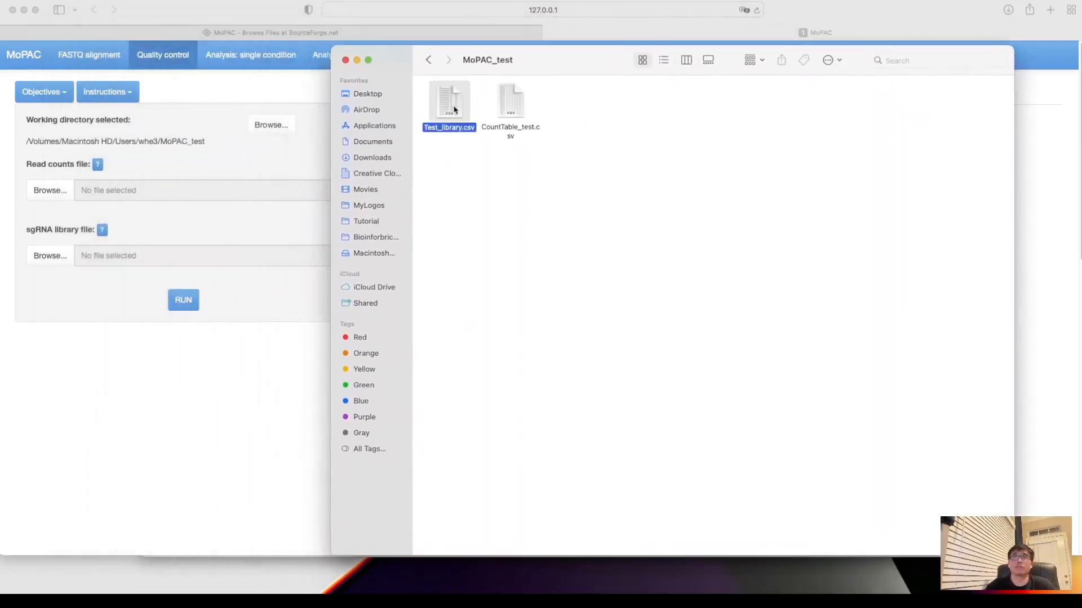
right_click(454, 108)
mouse_move(490, 126)
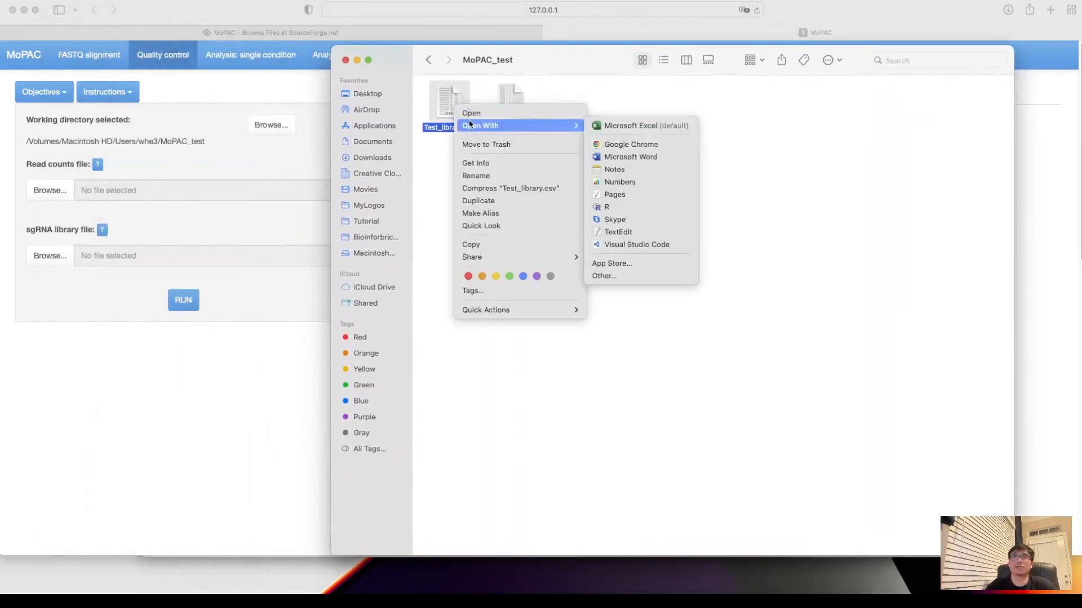
click(630, 125)
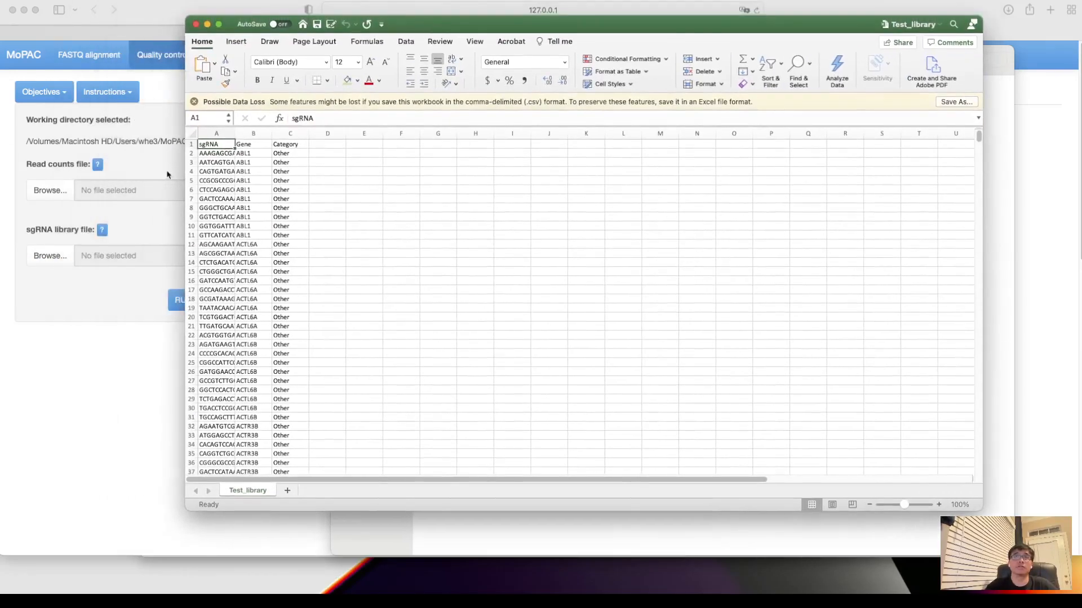
double_click(235, 133)
click(257, 134)
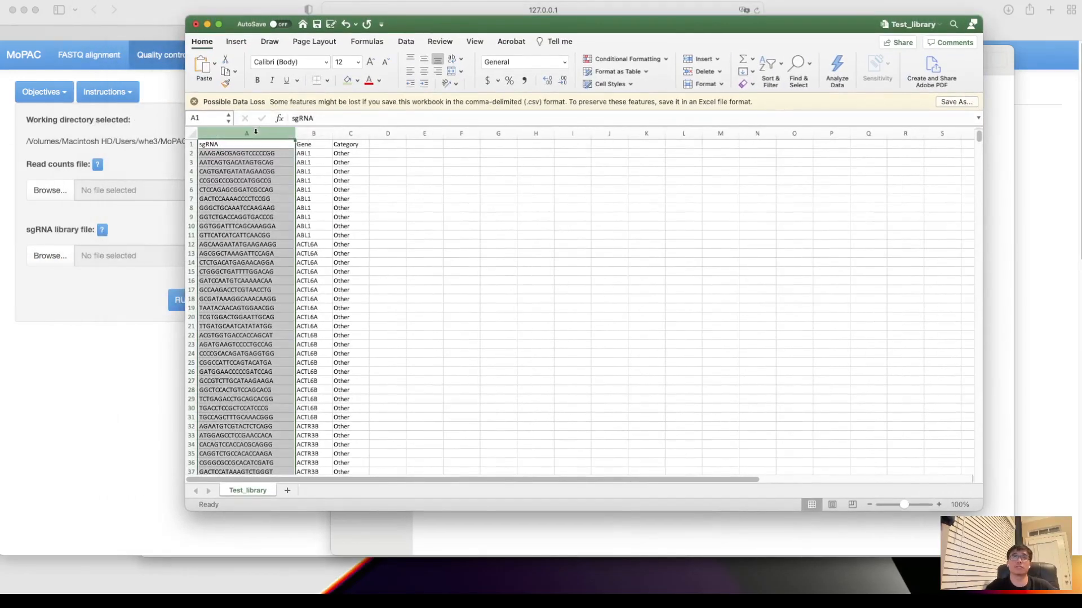
click(328, 130)
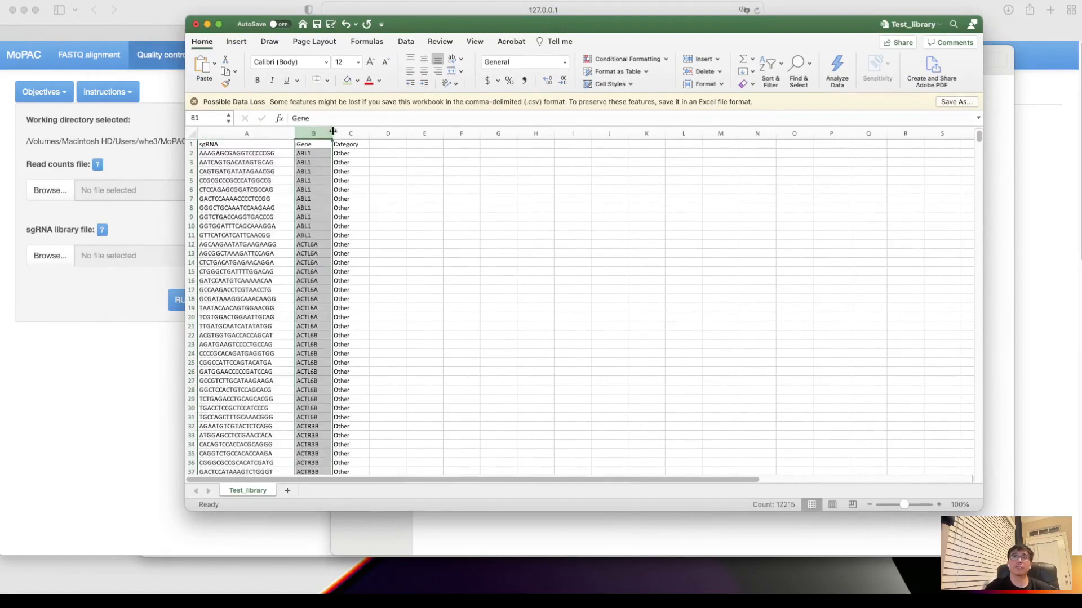
drag(328, 130, 398, 134)
- Examine the Category values down the sgRNA library, then close Test_library.csv without saving
click(369, 152)
click(363, 181)
click(364, 200)
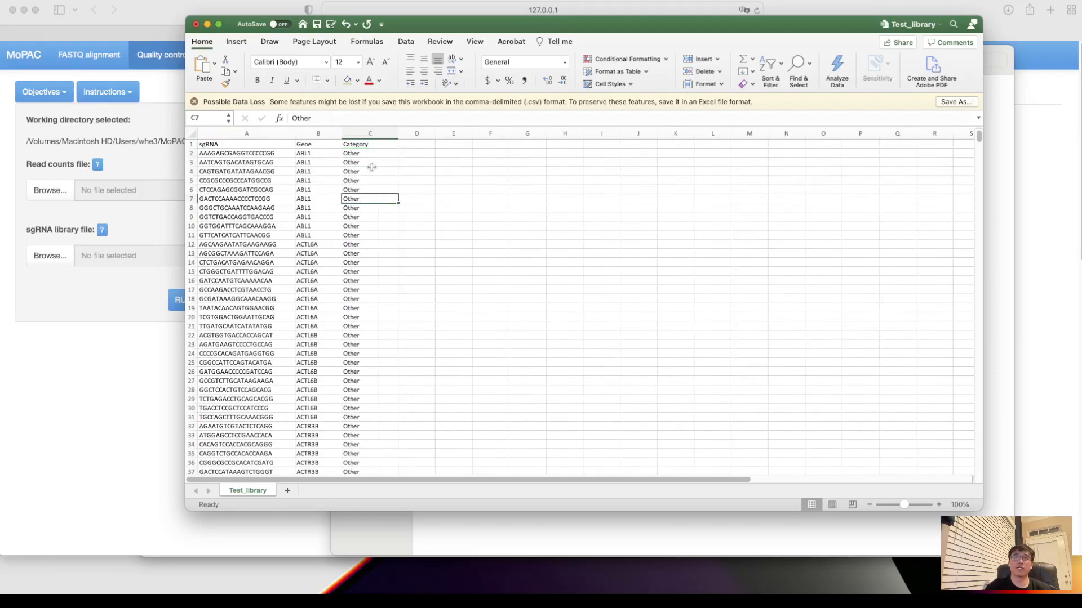
scroll(381, 240, down, 10)
scroll(381, 240, up, 10)
scroll(382, 240, down, 20)
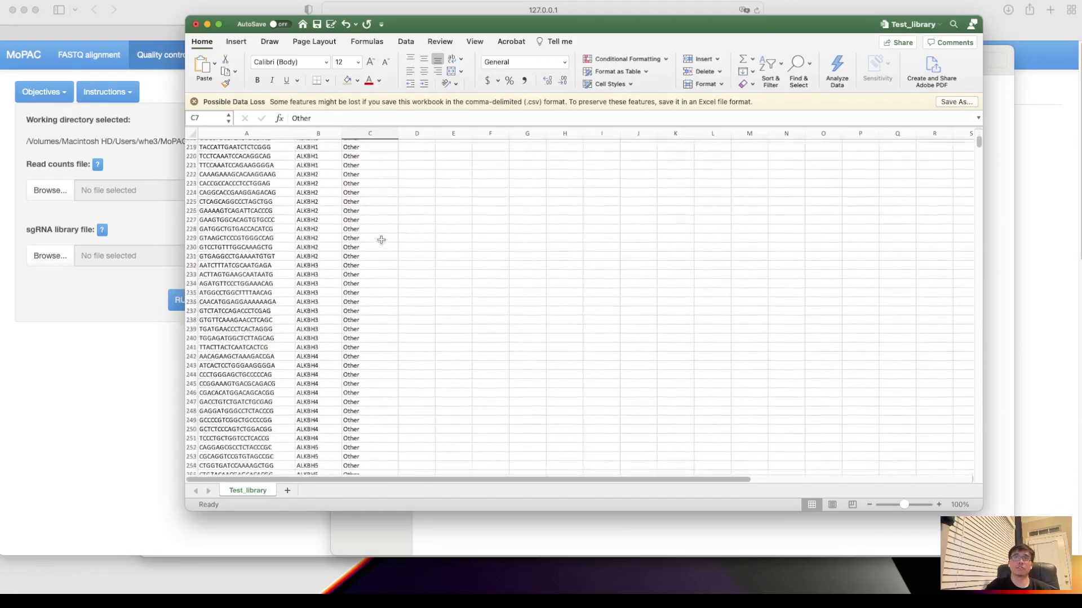
scroll(381, 240, down, 20)
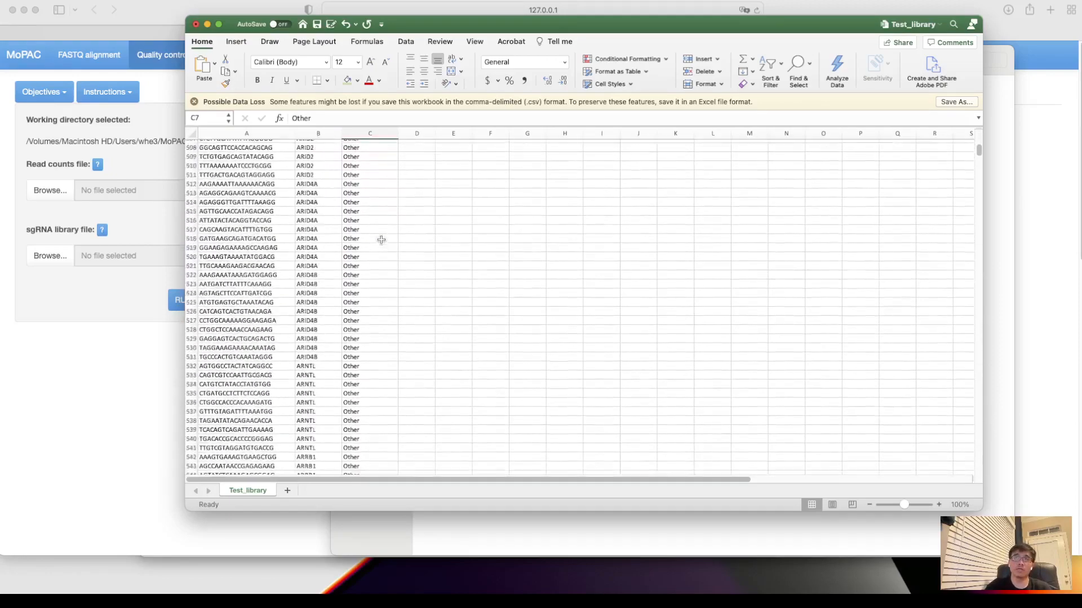
drag(979, 159, 1014, 110)
click(195, 24)
click(549, 309)
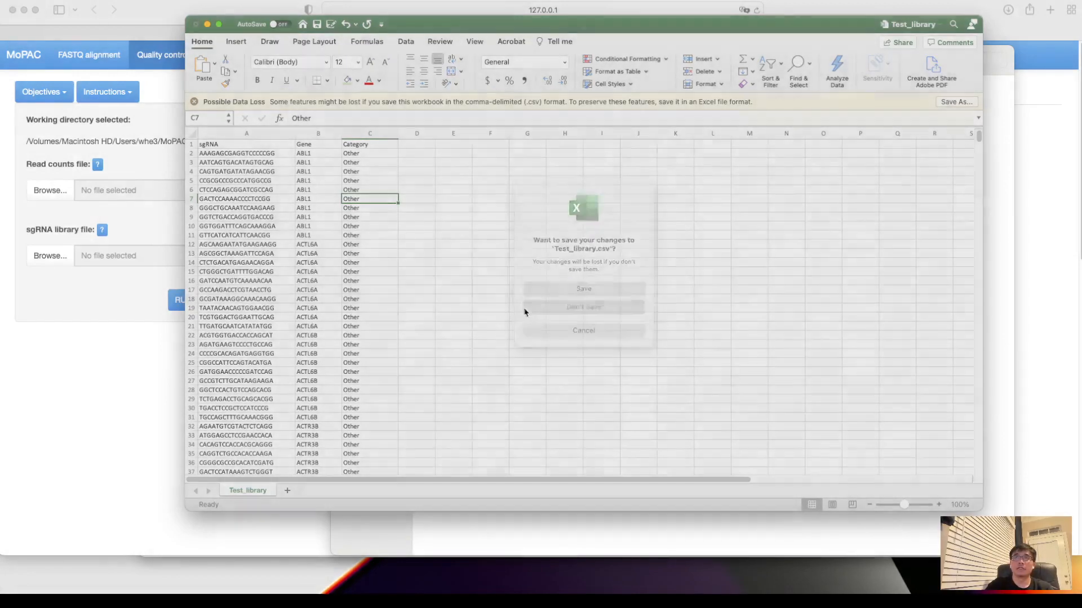
- Open CountTable_test.csv in Microsoft Excel and widen its sgRNA and Gene columns
click(509, 110)
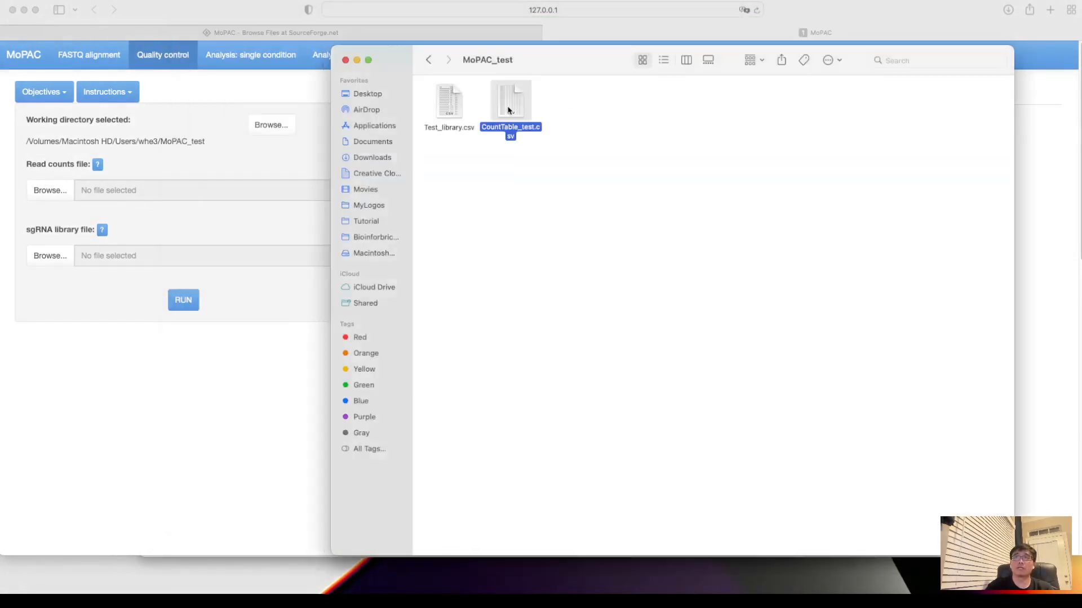
right_click(507, 110)
mouse_move(532, 128)
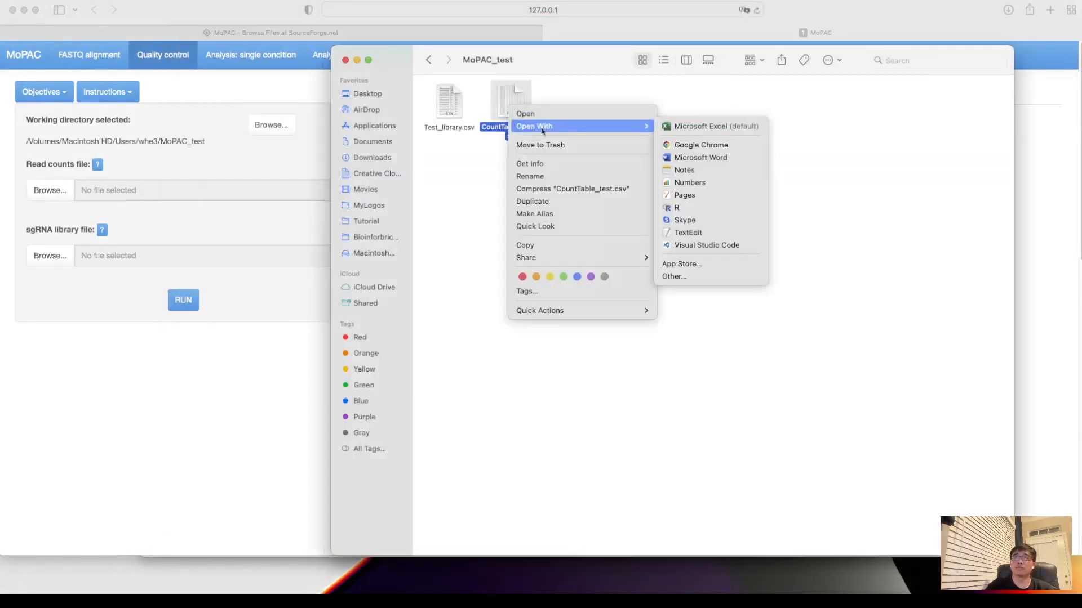
click(701, 128)
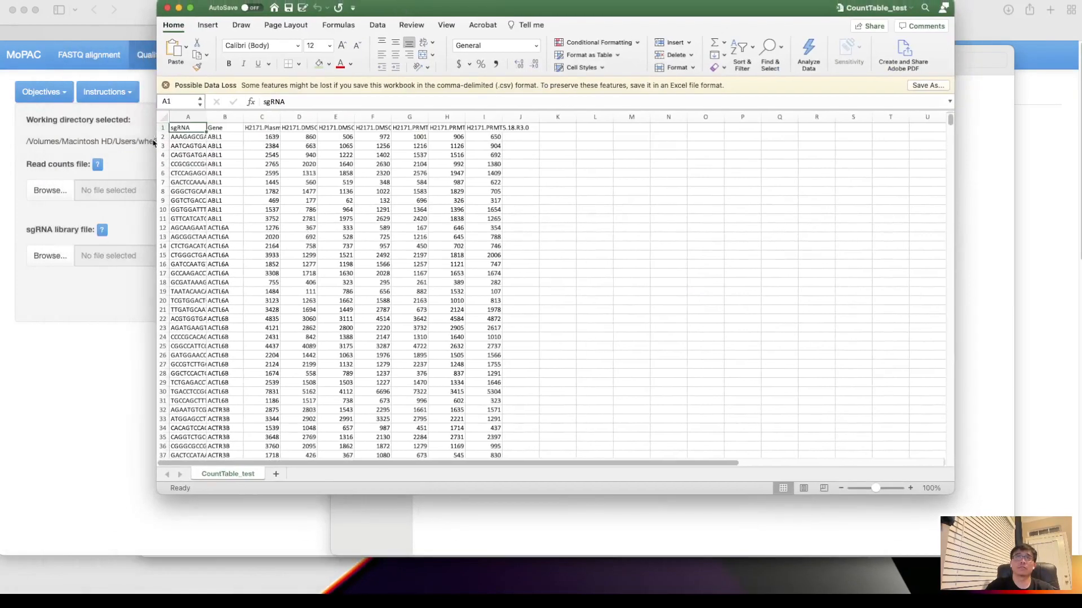
drag(206, 117, 343, 113)
click(359, 115)
click(364, 180)
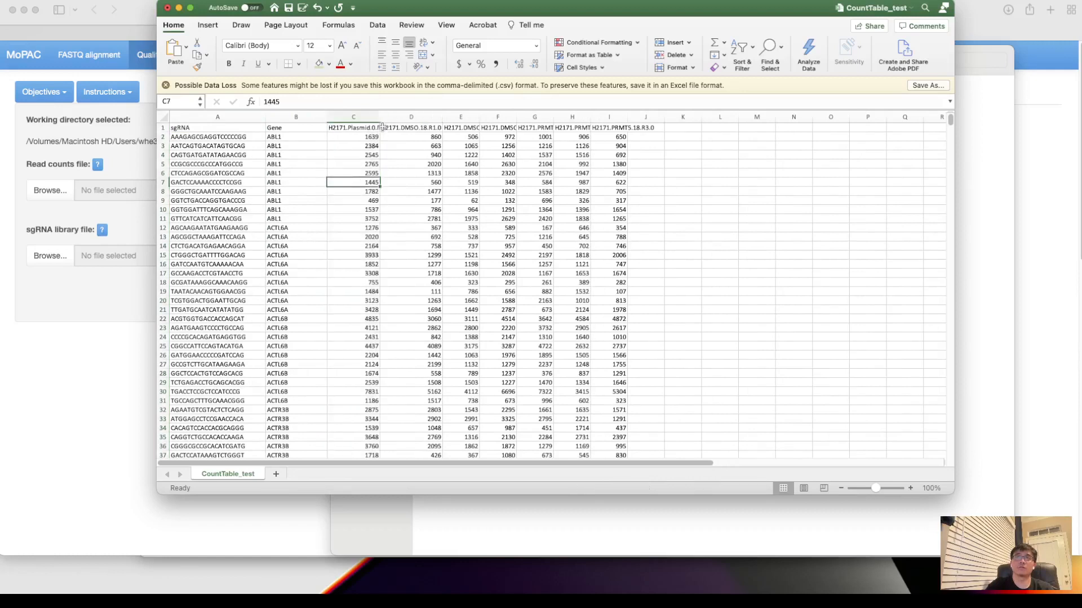
- Widen the sample columns from H2171.Plasmid.0.R1.0 through H2171.PRMT5.18.R2.0 to read their full headers
double_click(380, 116)
click(364, 146)
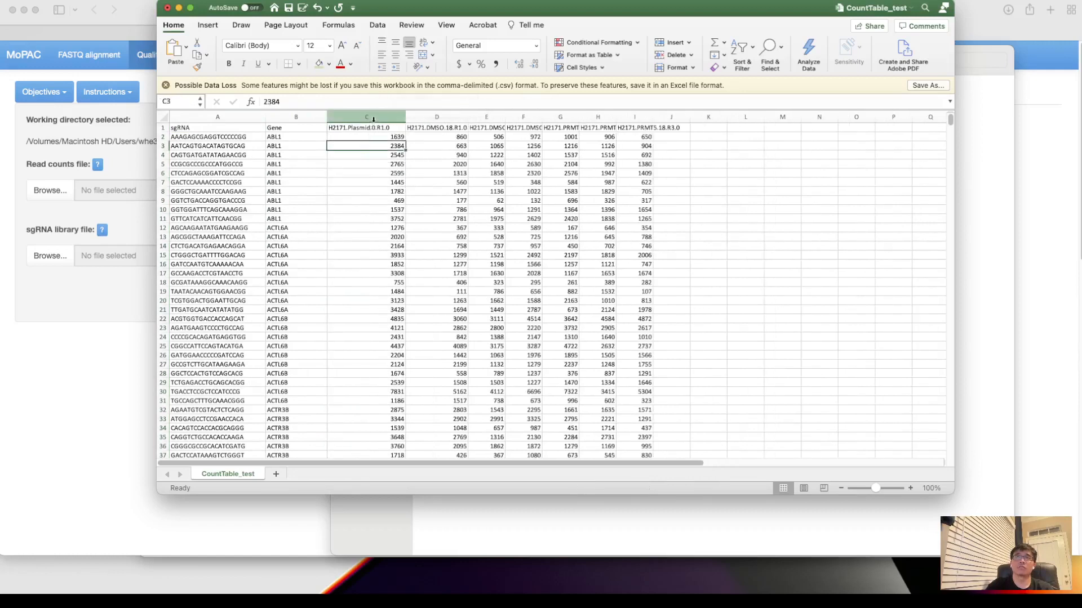
click(372, 127)
click(433, 127)
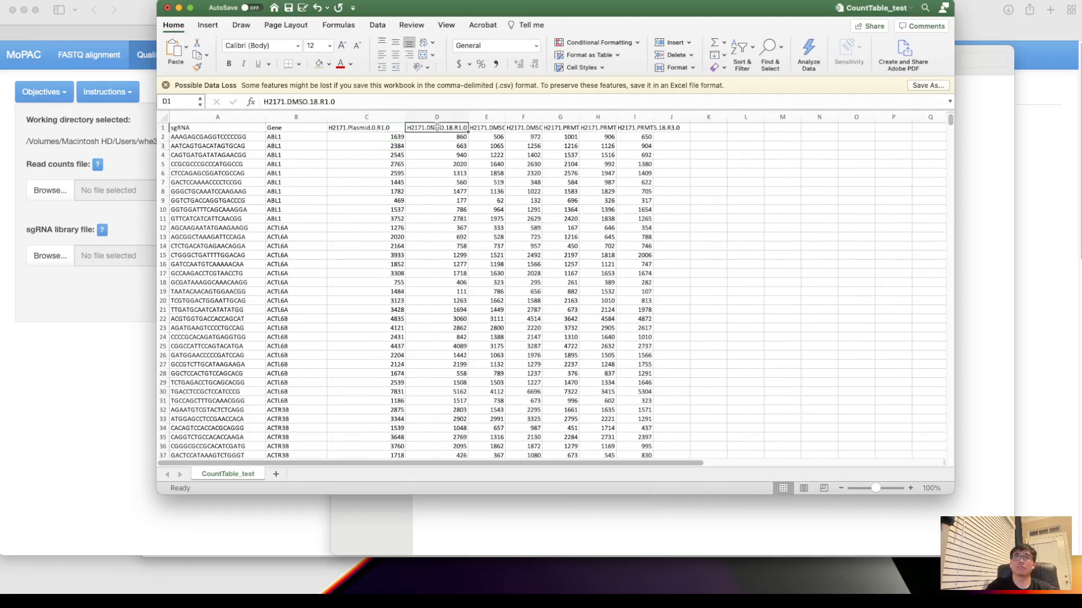
drag(469, 116, 481, 116)
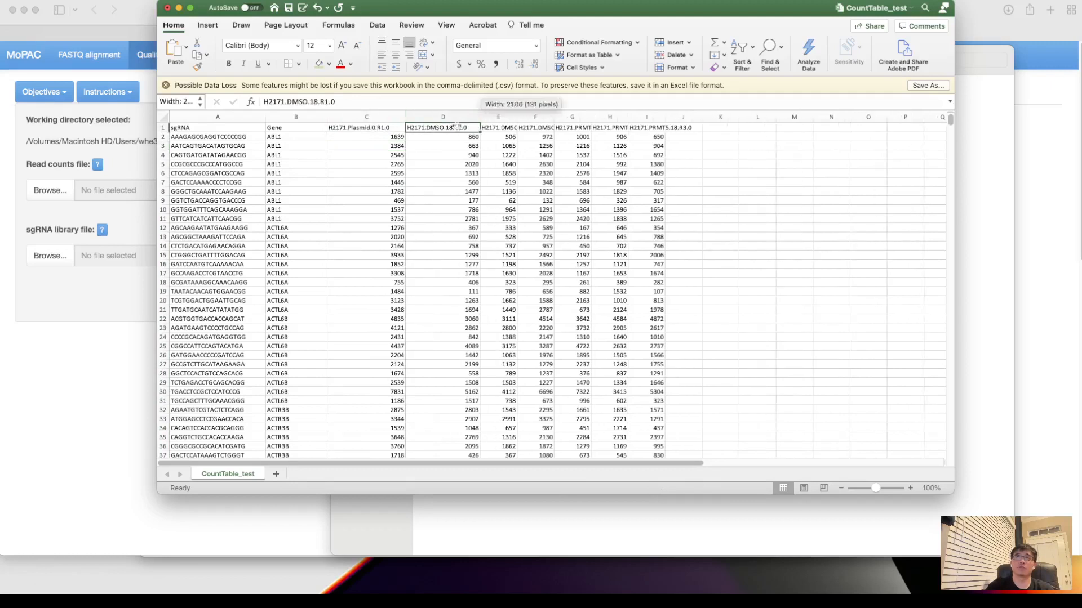
drag(517, 117, 676, 116)
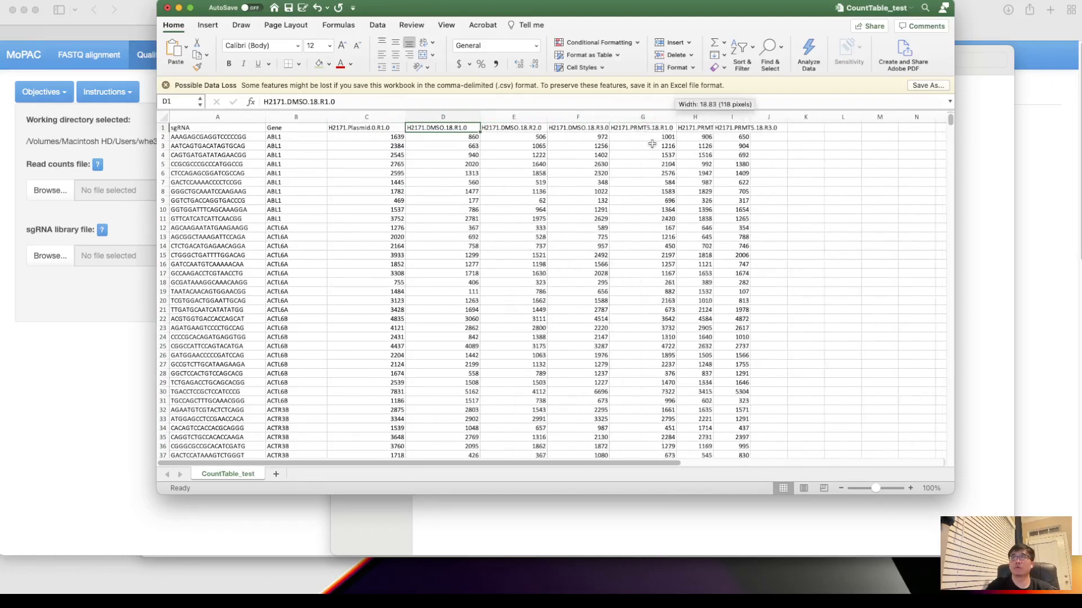
click(664, 115)
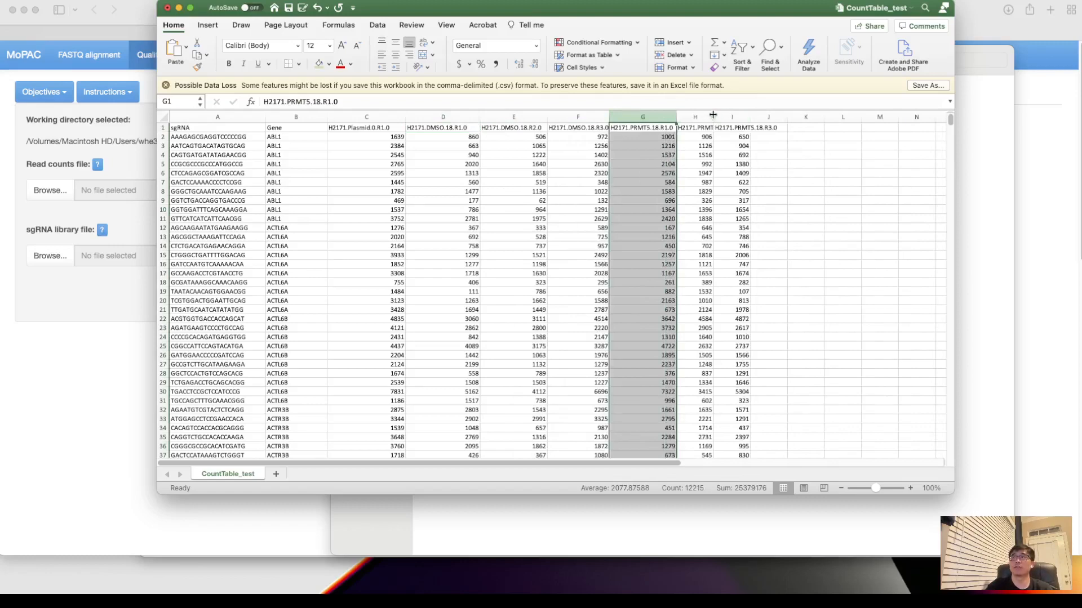
drag(726, 116, 741, 117)
click(706, 228)
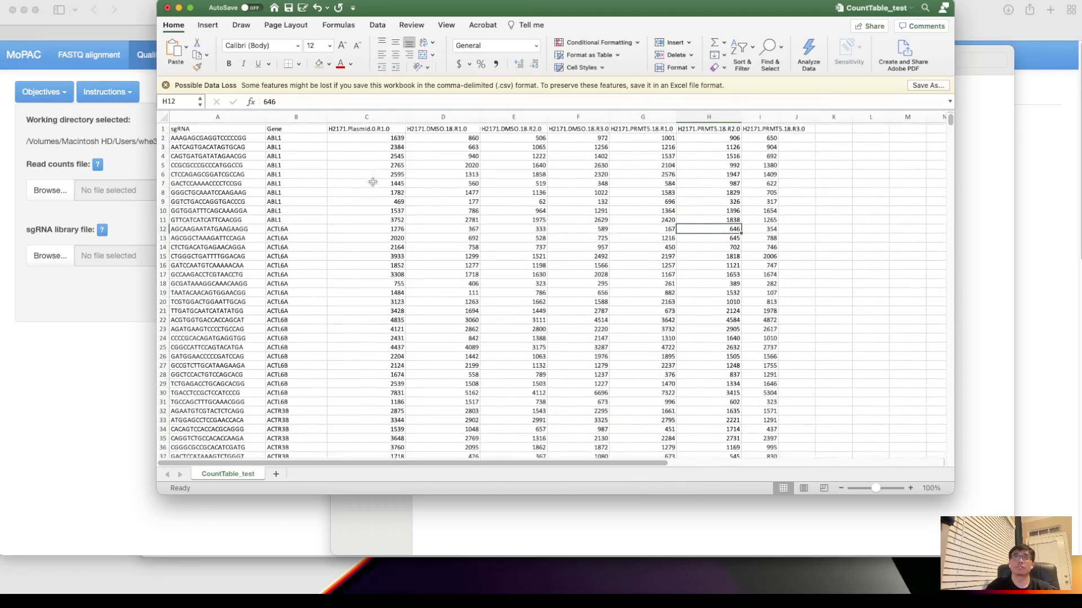
- Close CountTable_test.csv without saving and close the MoPAC_test folder window
click(168, 8)
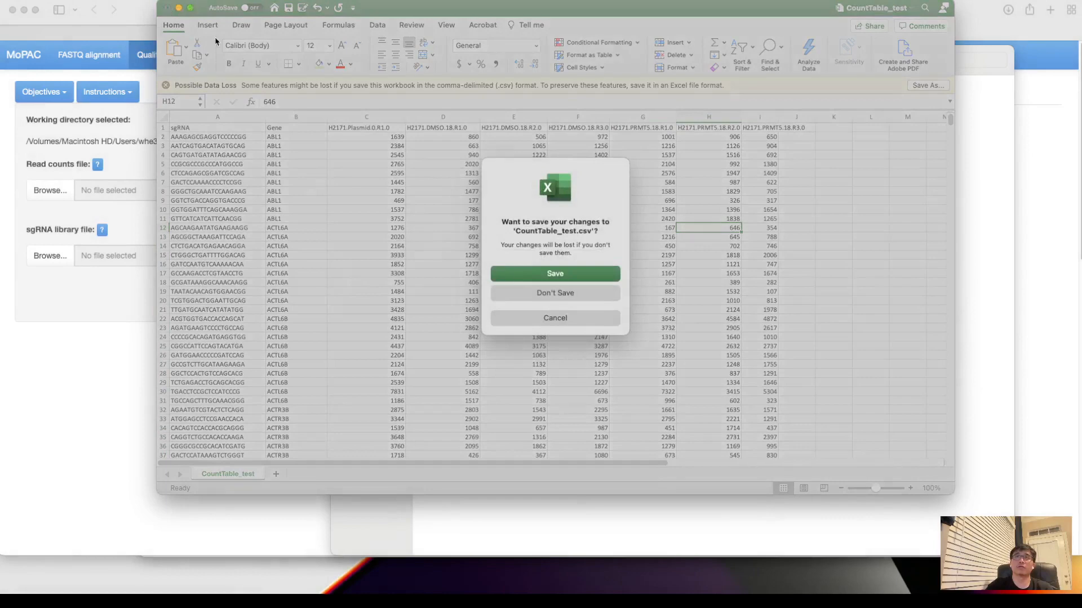
click(518, 292)
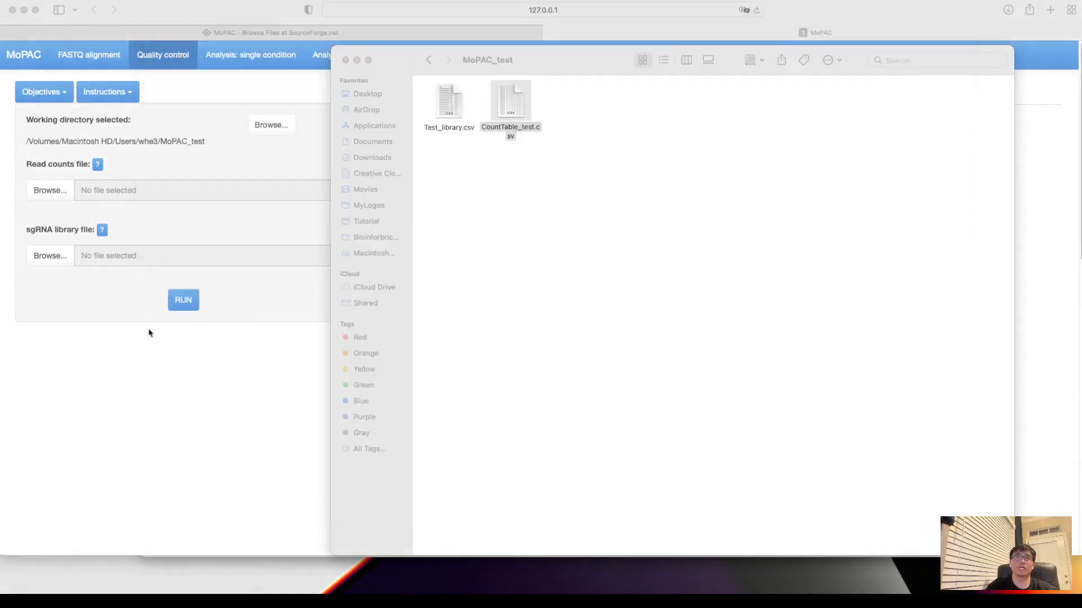
click(346, 59)
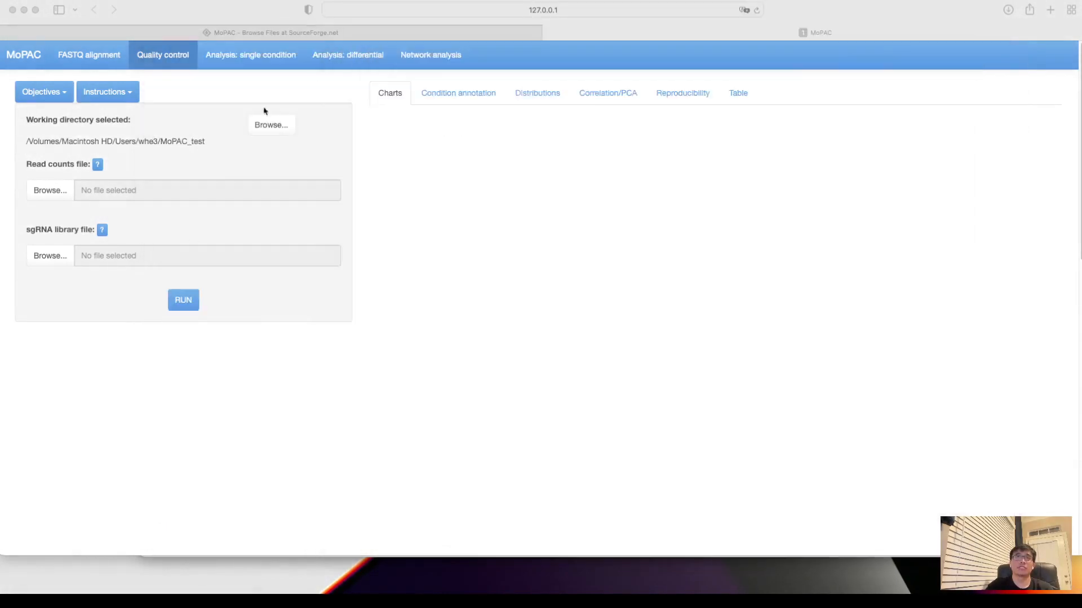
- Load CountTable_test.csv as the read counts file for quality control in MoPAC
click(50, 192)
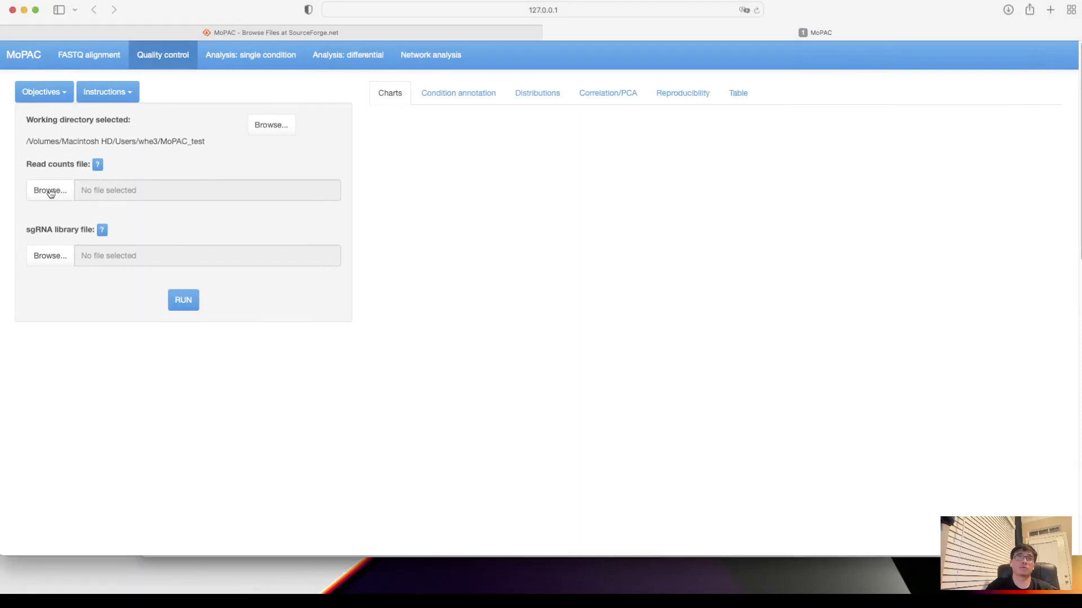
double_click(458, 262)
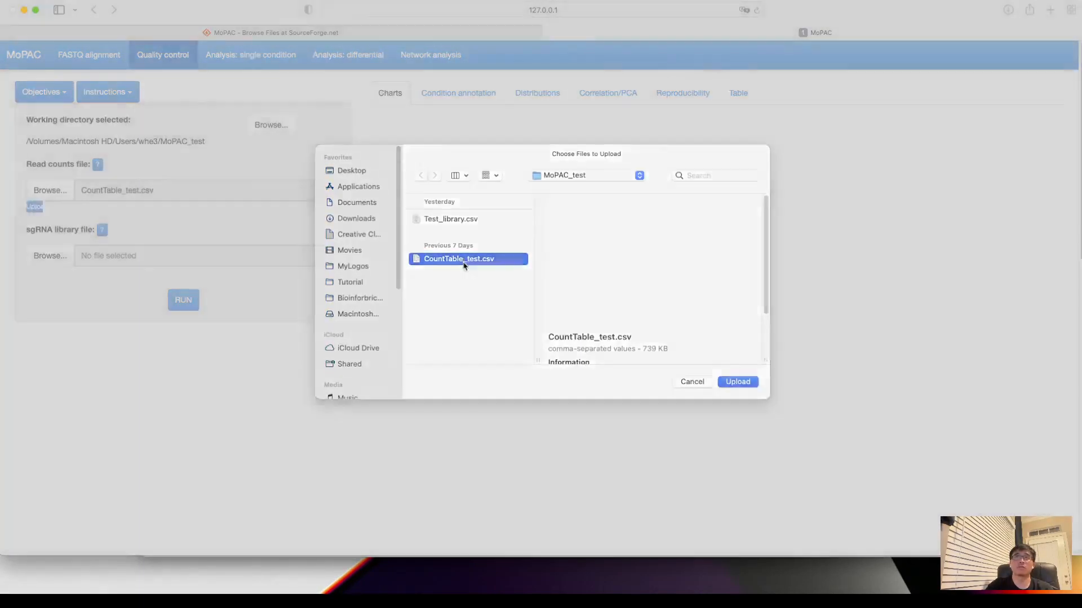
- Load Test_library.csv as the sgRNA library file and run the quality control
click(44, 260)
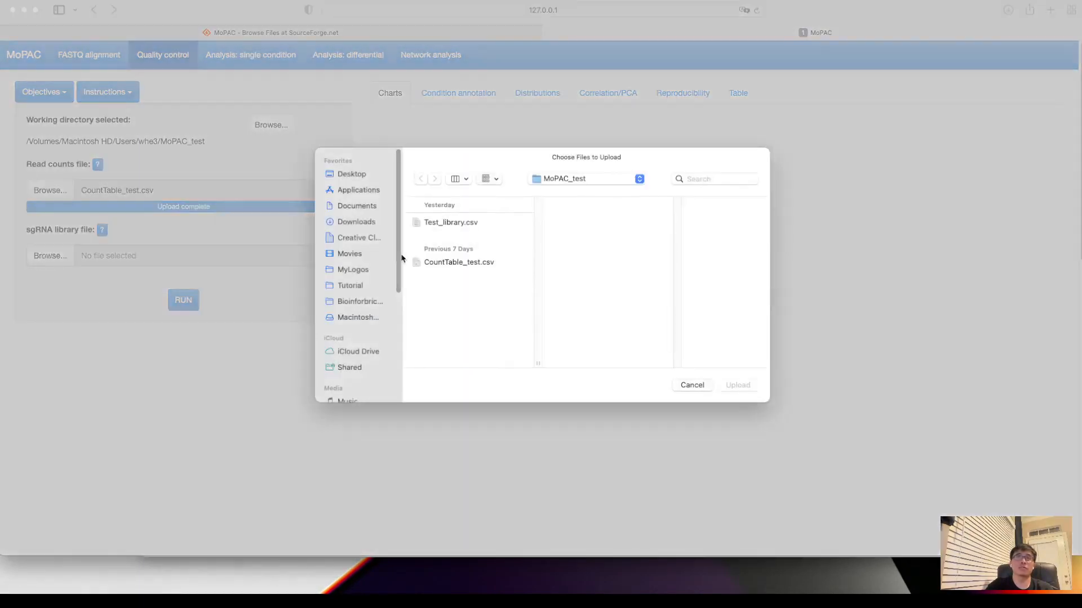
double_click(461, 224)
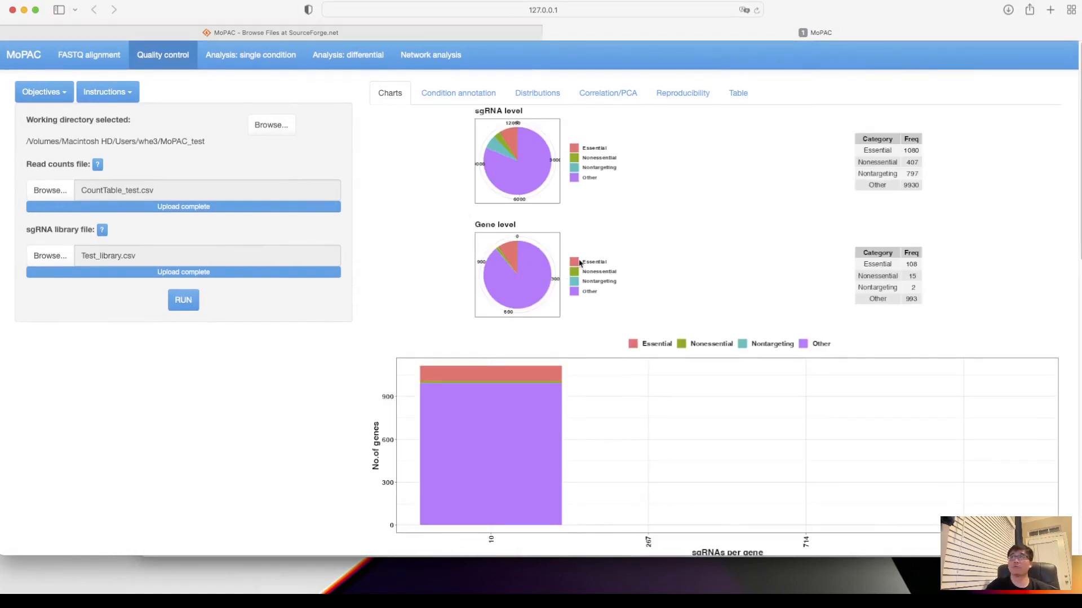
- Review the quality control charts for sgRNA and gene categories, sgRNAs per gene, counts, zeros and Gini index per sample
scroll(580, 263, down, 1)
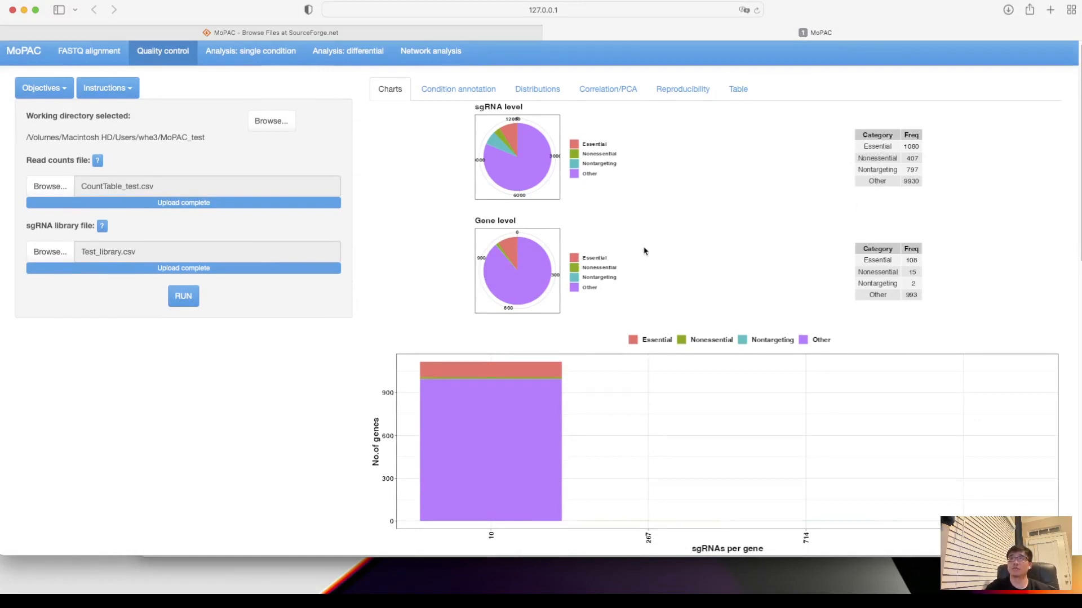
scroll(619, 268, down, 1)
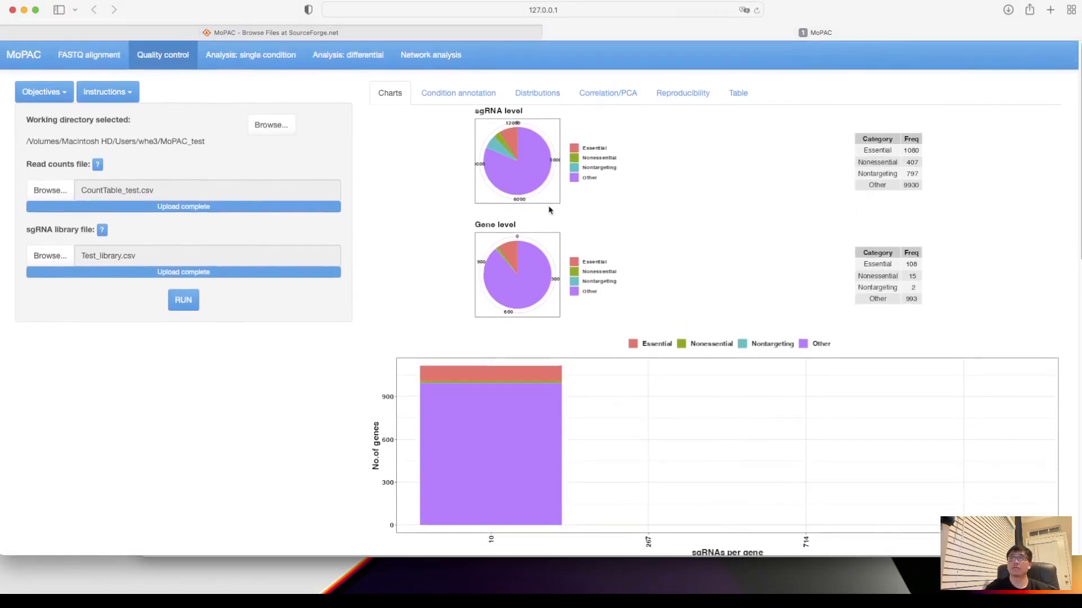
scroll(569, 276, down, 5)
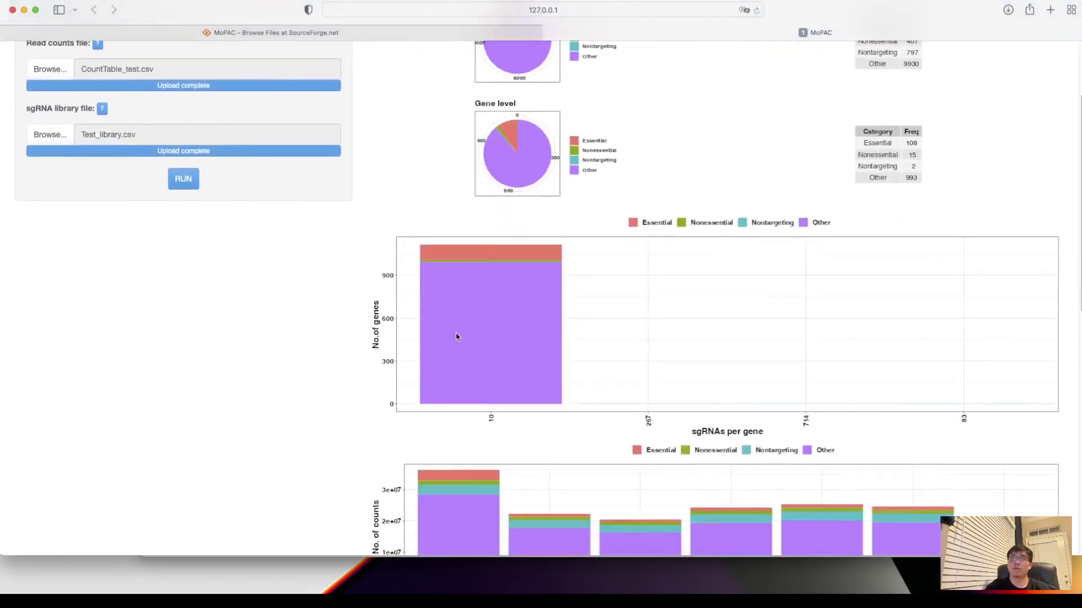
scroll(458, 355, down, 5)
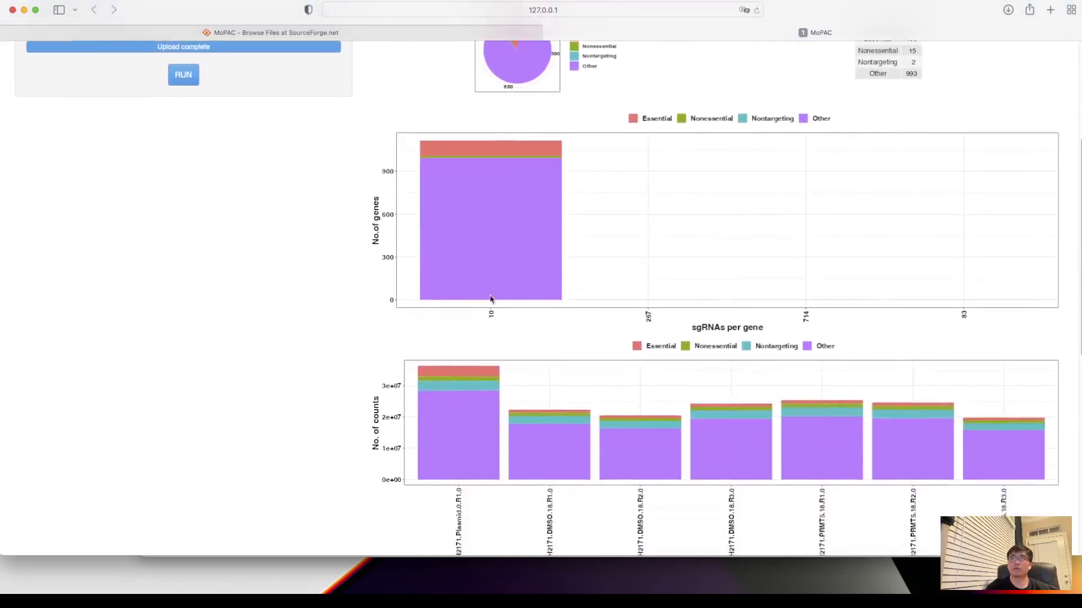
scroll(546, 331, down, 2)
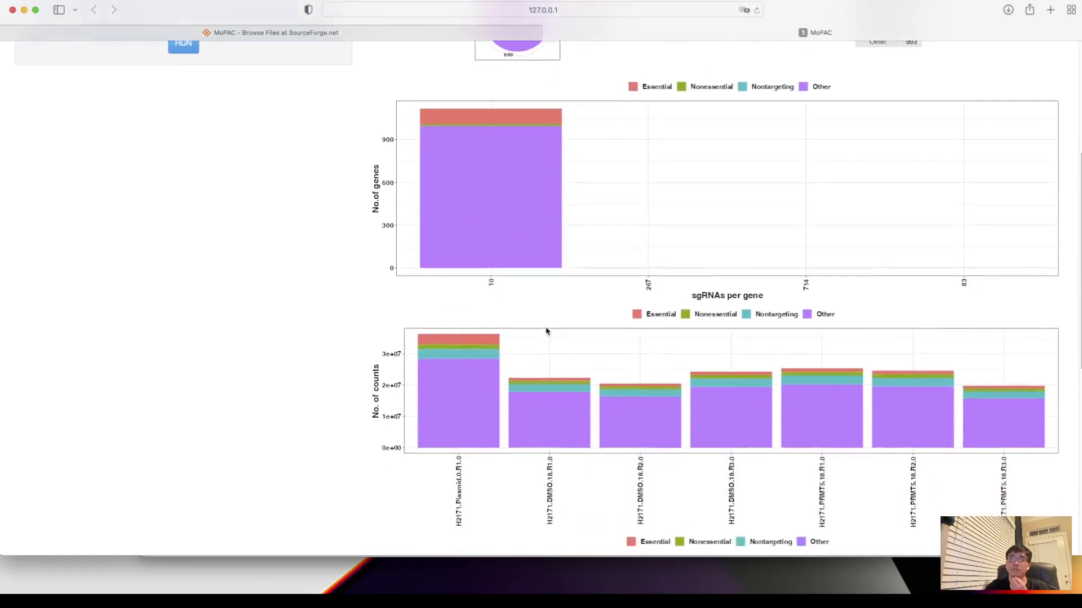
scroll(546, 331, down, 3)
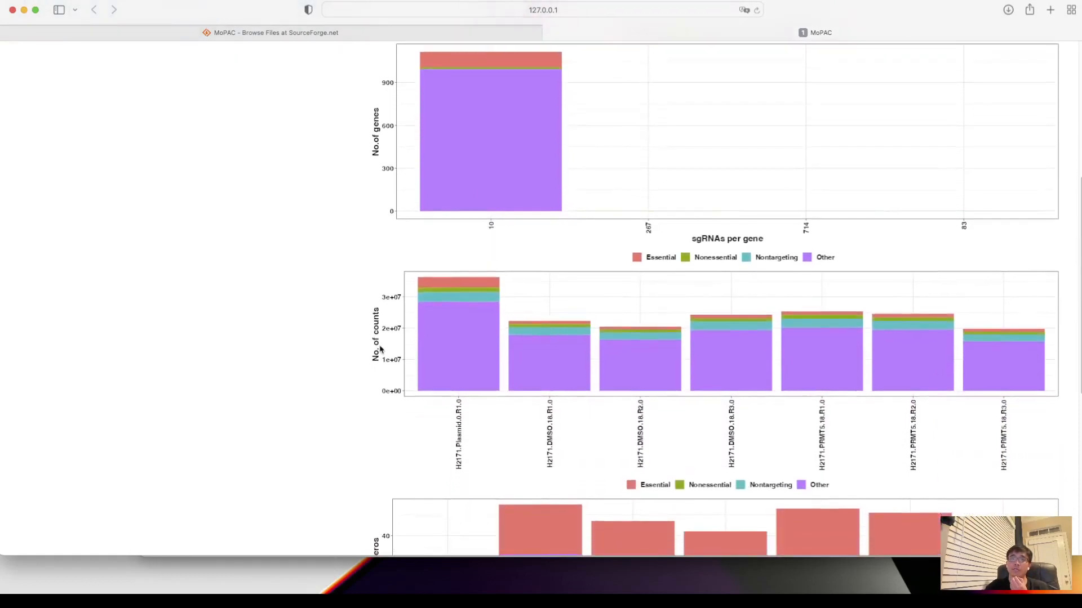
scroll(574, 433, down, 10)
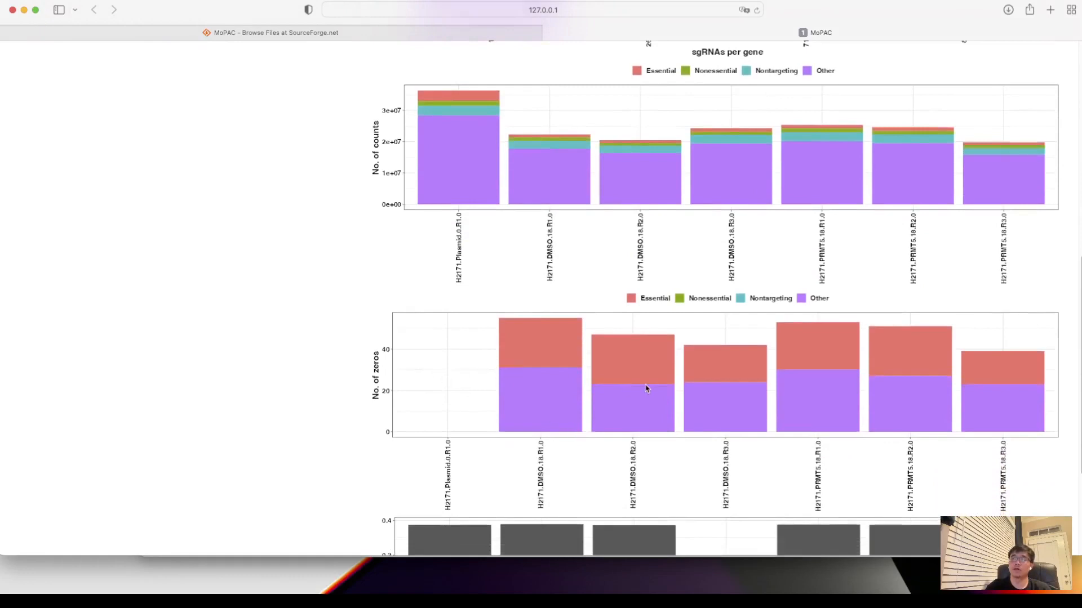
scroll(551, 367, down, 10)
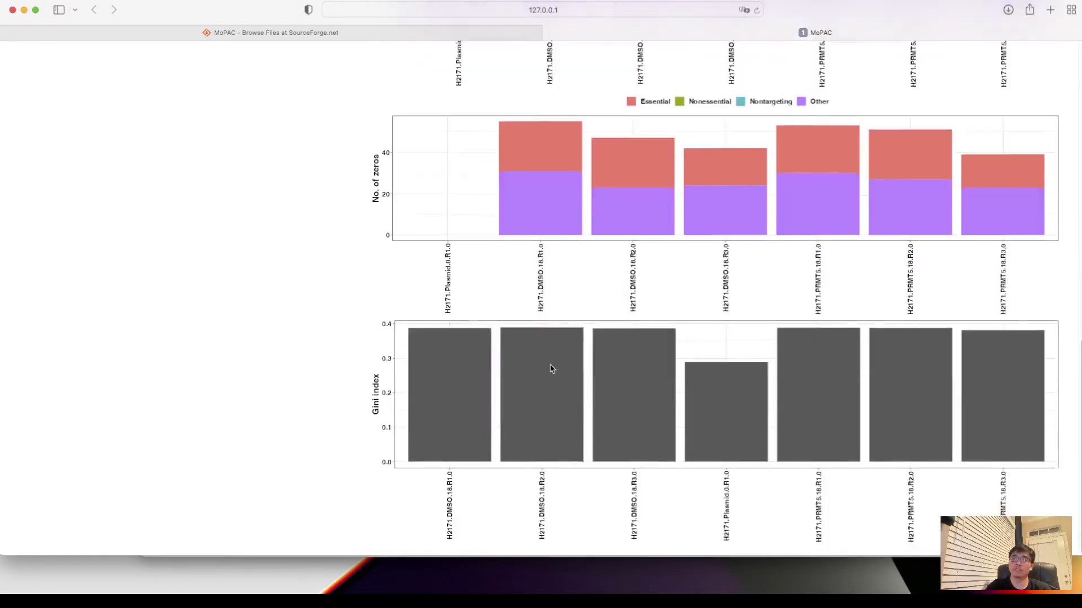
scroll(550, 367, up, 17)
scroll(550, 364, down, 9)
scroll(550, 363, up, 20)
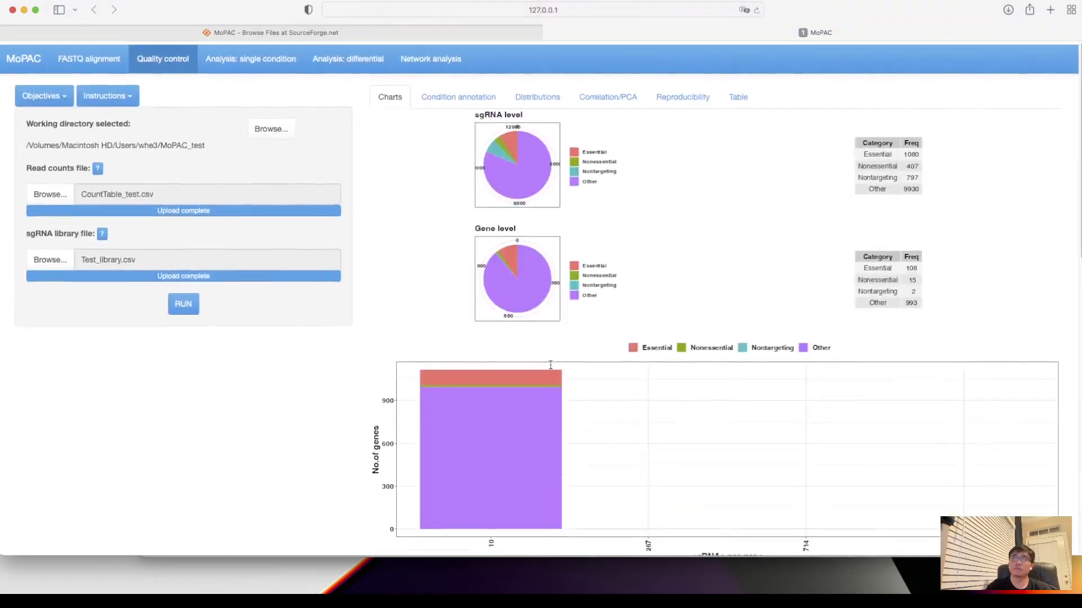
- Open the condition annotation table and enter plasmid as the condition of sample H2171.Plasmid.0.R1.0
click(461, 93)
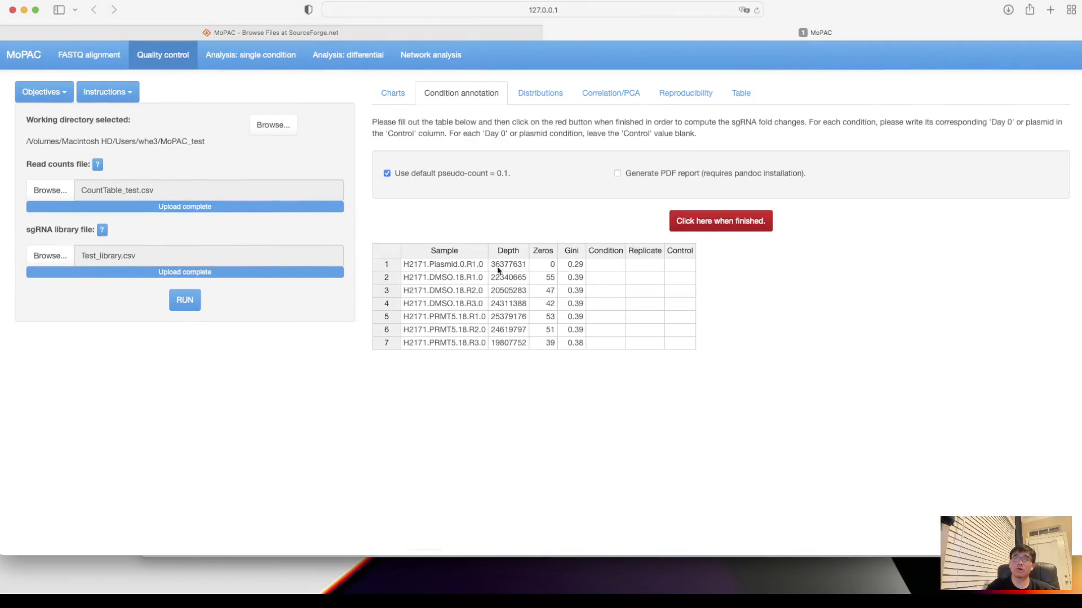
click(607, 266)
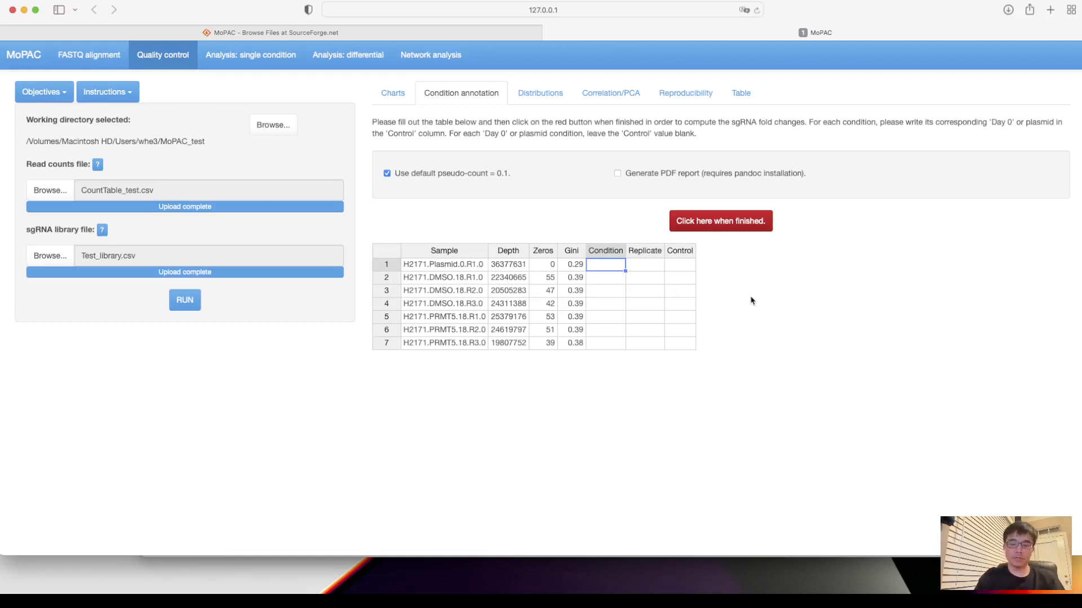
key(Return)
text(pla)
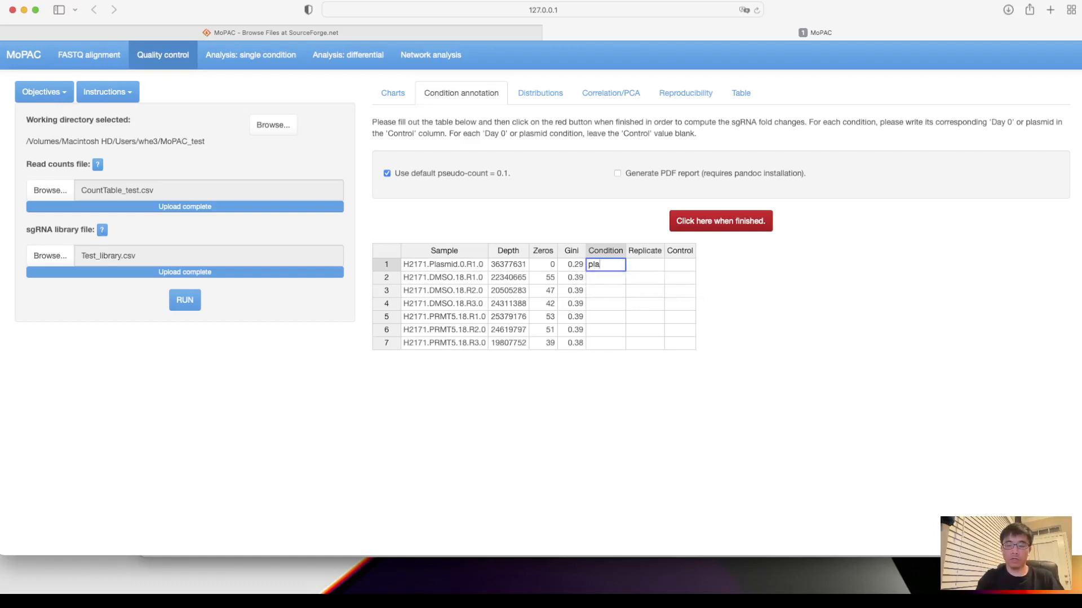
text(smid)
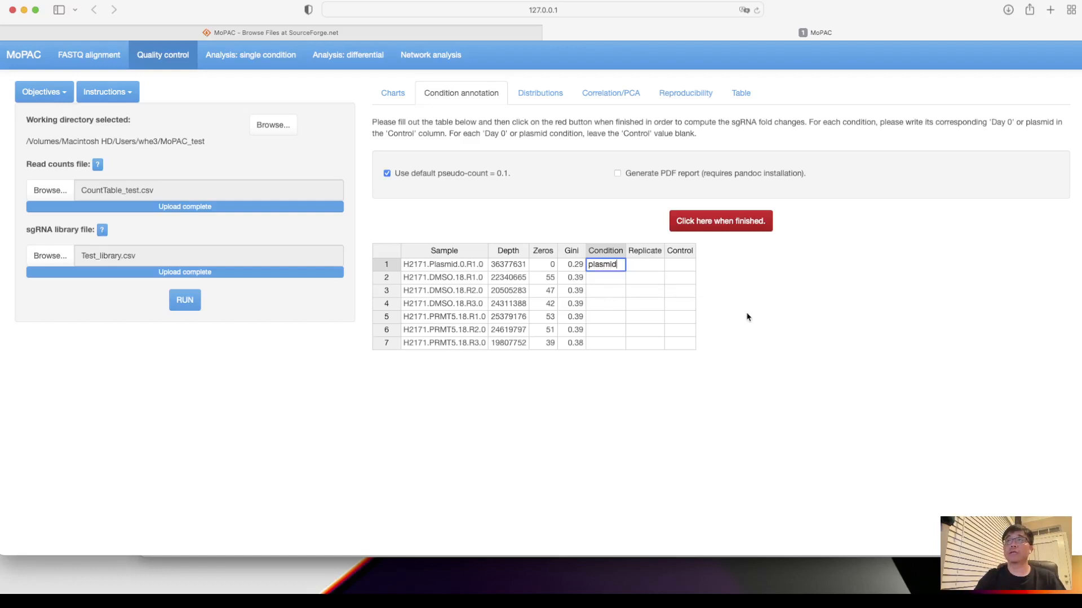
key(Return)
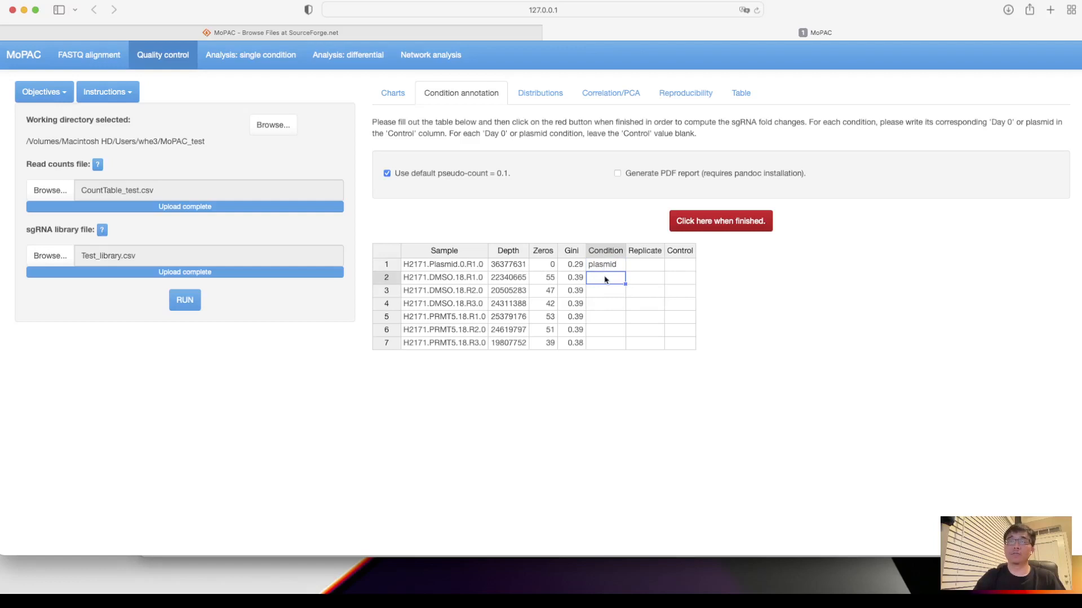
- Enter DMSO as the condition for the three H2171.DMSO.18 samples
text(DMSO)
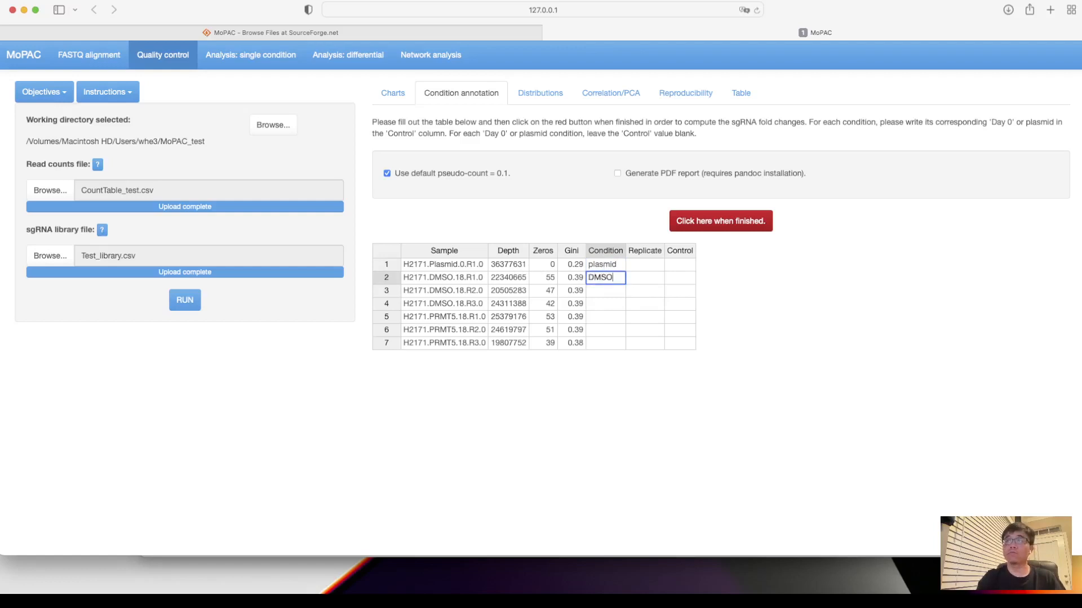
click(604, 290)
click(613, 280)
drag(625, 283, 616, 313)
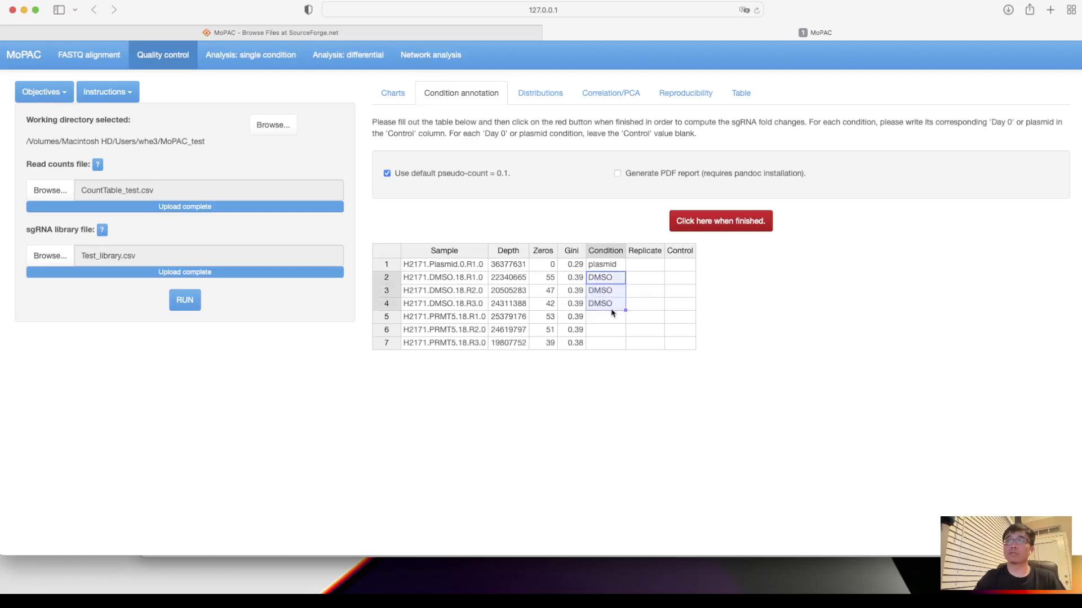
- Enter PRMT5 as the condition for the three H2171.PRMT5.18 samples
click(608, 318)
text(PRMT5)
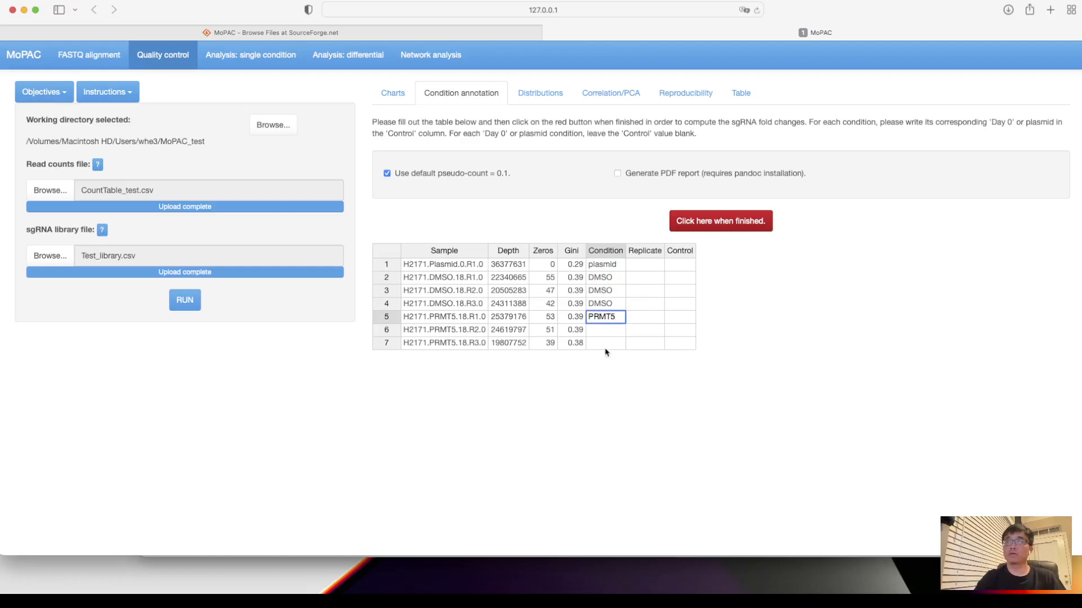
key(Return)
drag(625, 323, 624, 347)
click(607, 327)
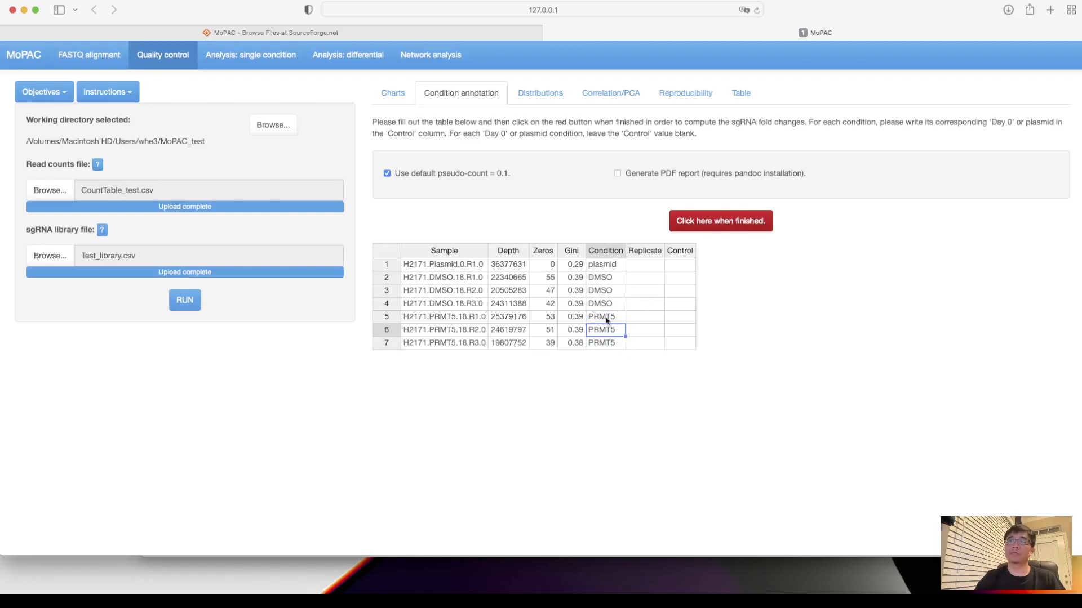
click(614, 318)
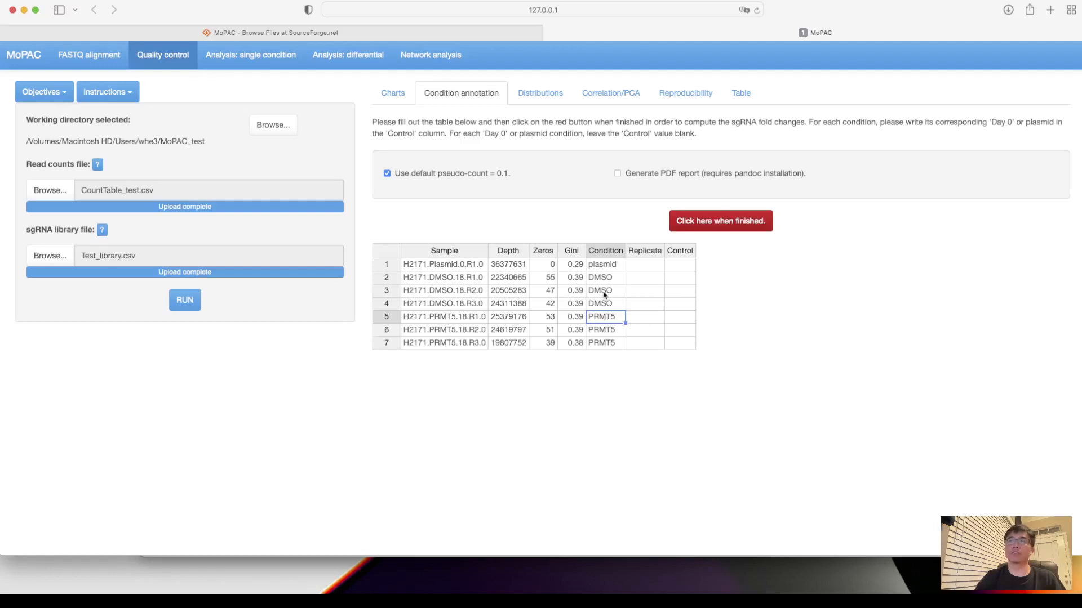
- Enter replicate R1 for the plasmid sample and for the first DMSO sample
click(649, 263)
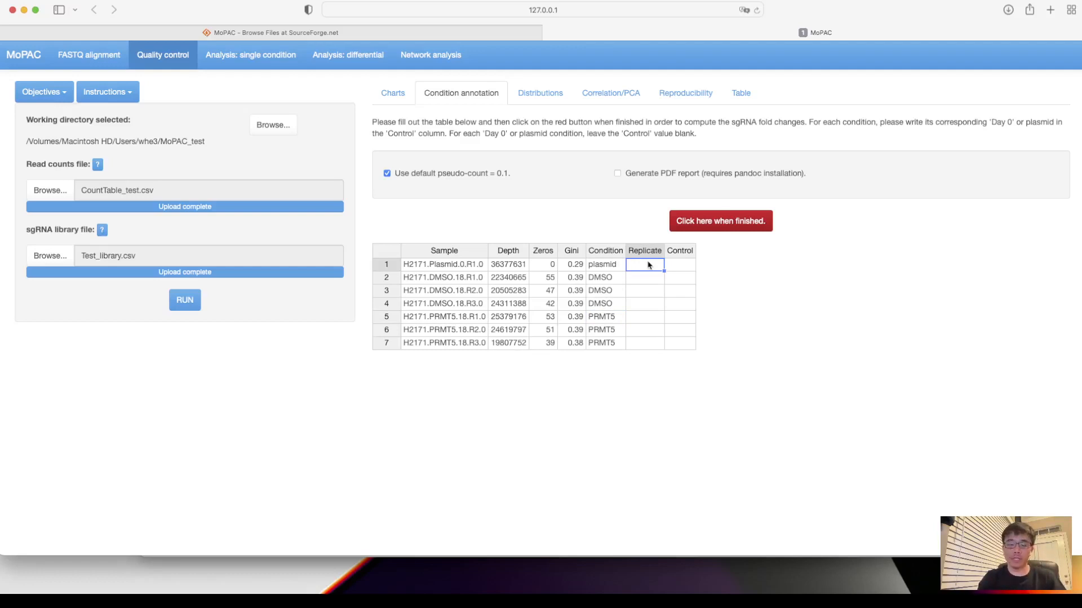
text(R1)
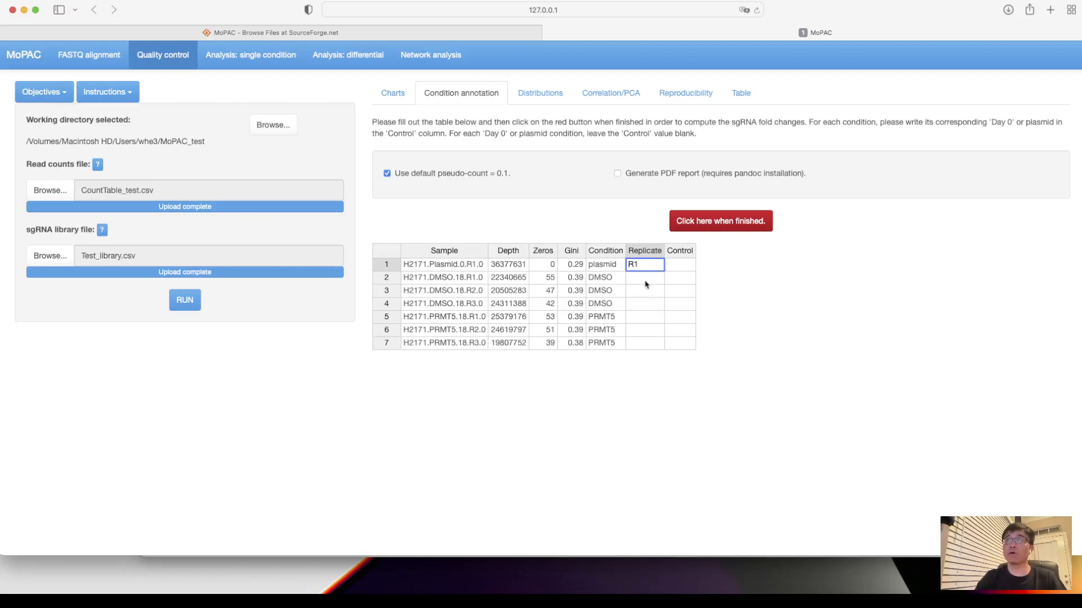
click(646, 282)
text(R1)
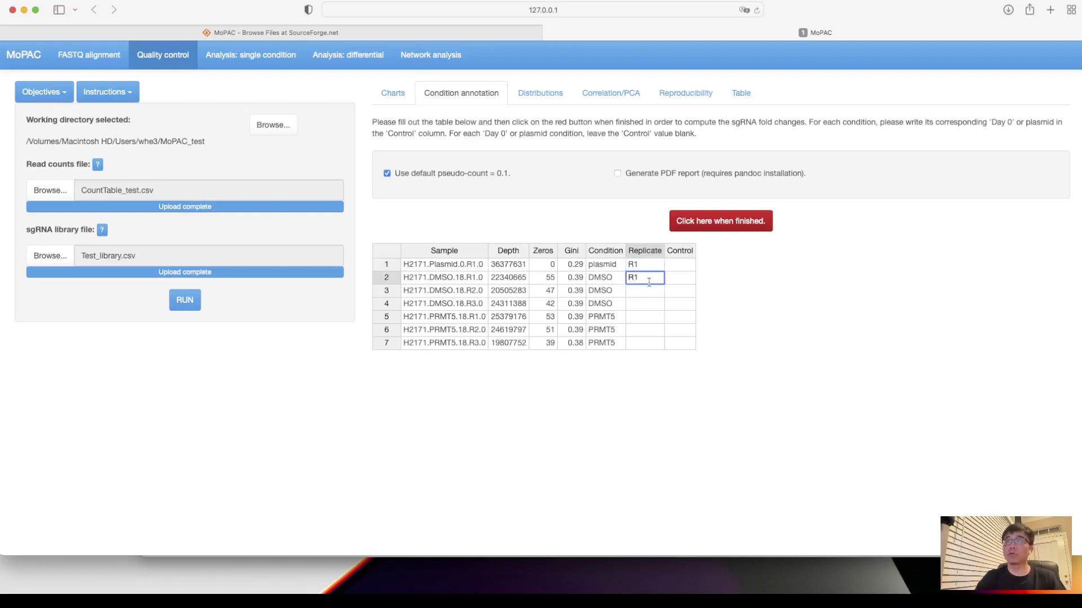
- Enter replicates R2 and R3 for the remaining DMSO samples and fill R1, R2 and R3 into the three PRMT5 samples
click(648, 306)
click(646, 292)
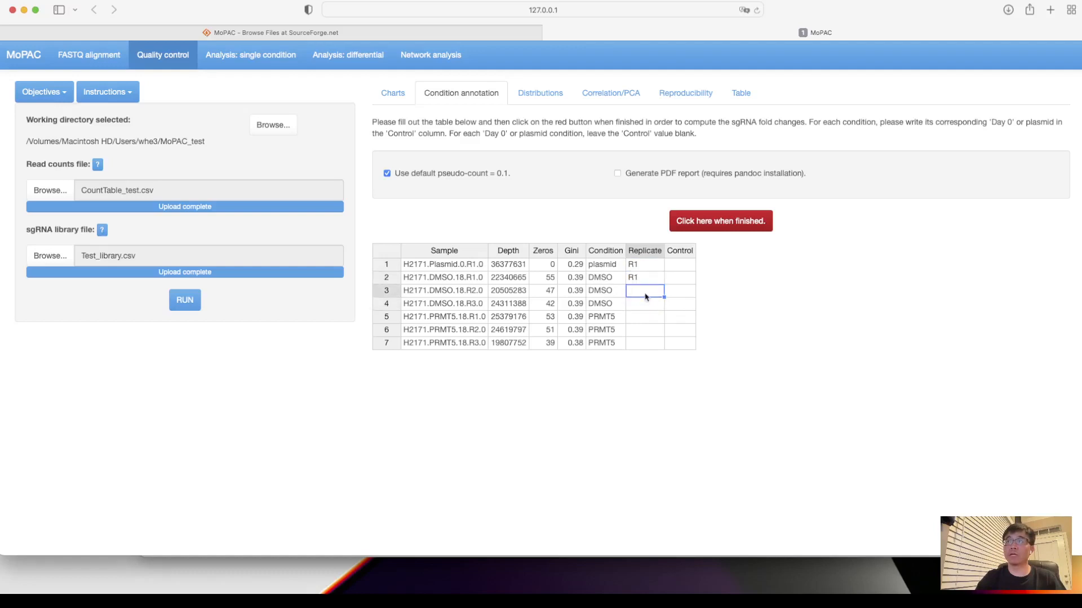
text(R2)
key(Return)
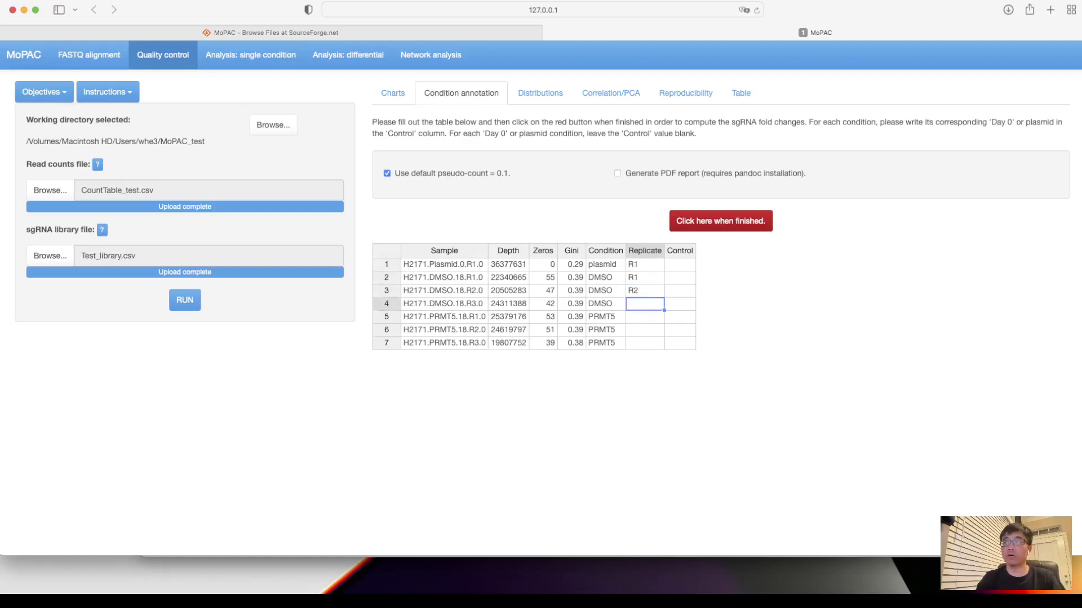
text(R3)
key(Return)
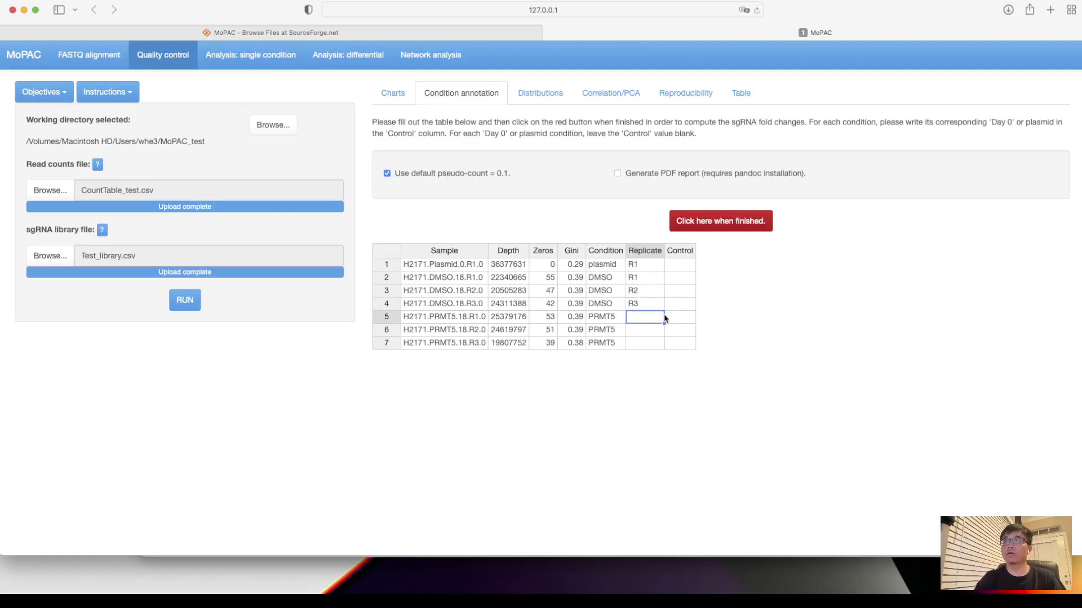
drag(651, 278, 661, 345)
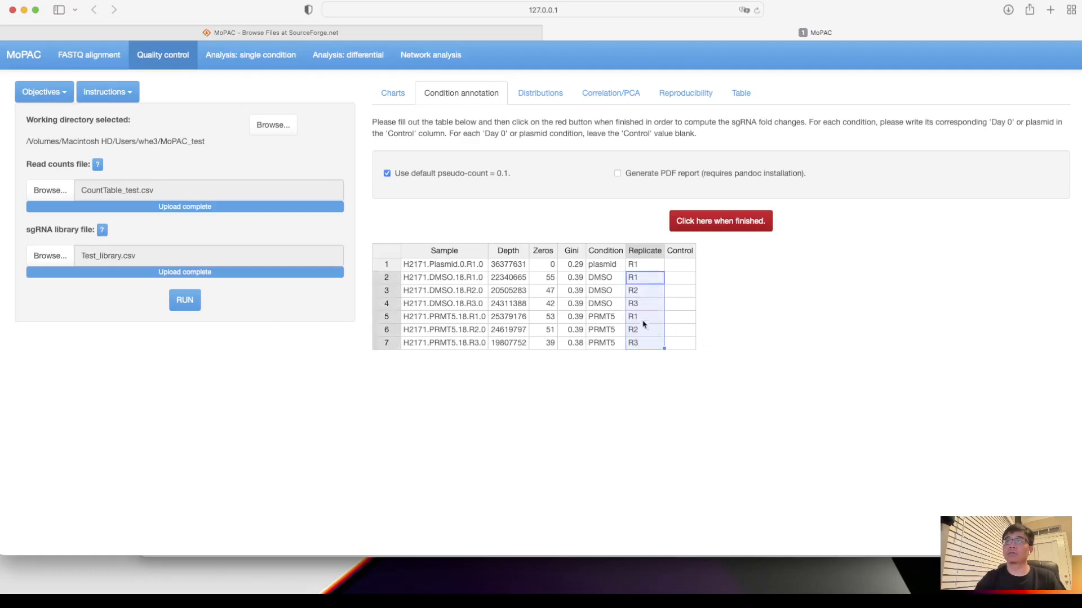
- Set plasmid as the control for all DMSO and PRMT5 samples, leaving the plasmid row blank, and submit the annotation to compute fold changes
click(680, 278)
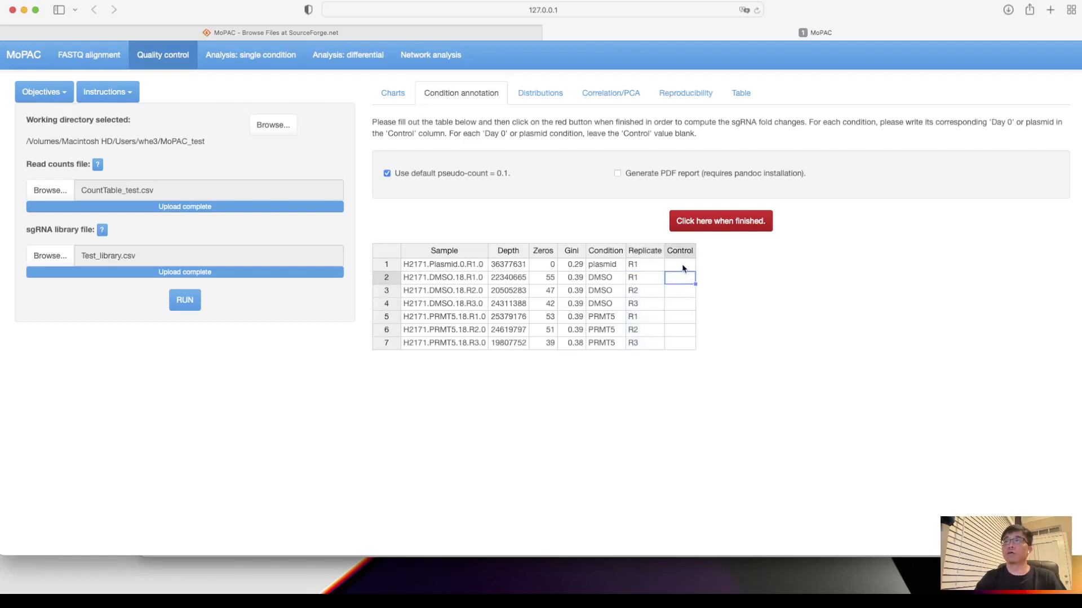
click(683, 268)
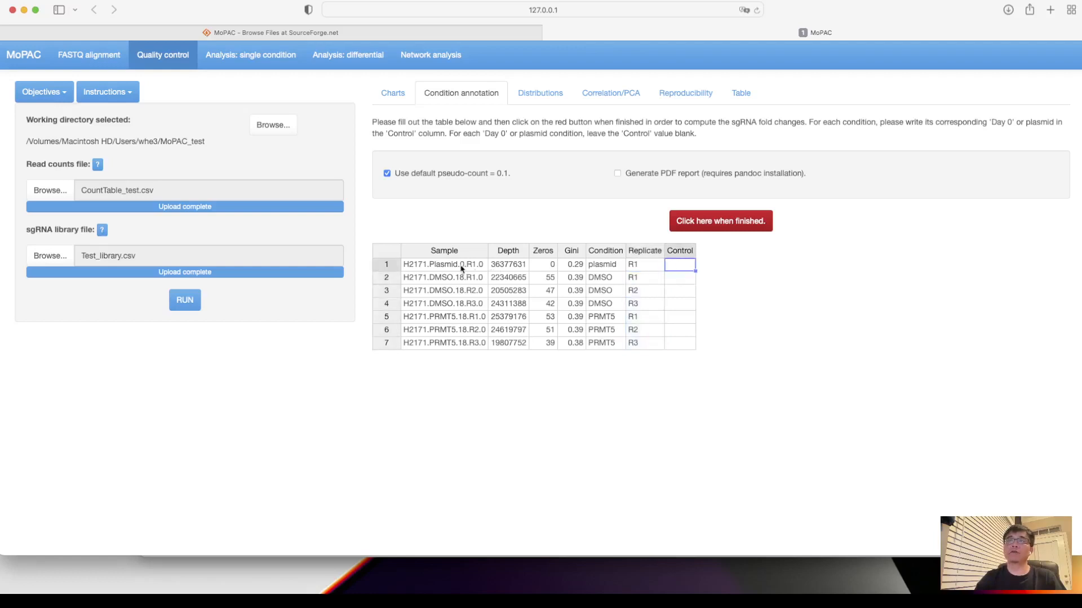
click(680, 279)
text(plasmid)
key(Return)
drag(697, 284, 698, 345)
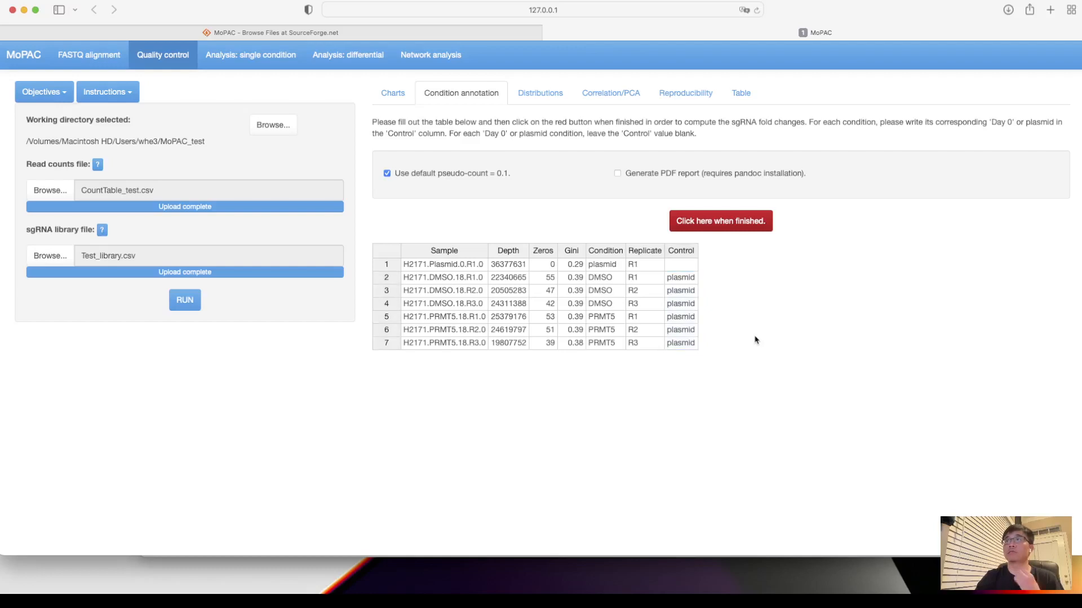
click(738, 225)
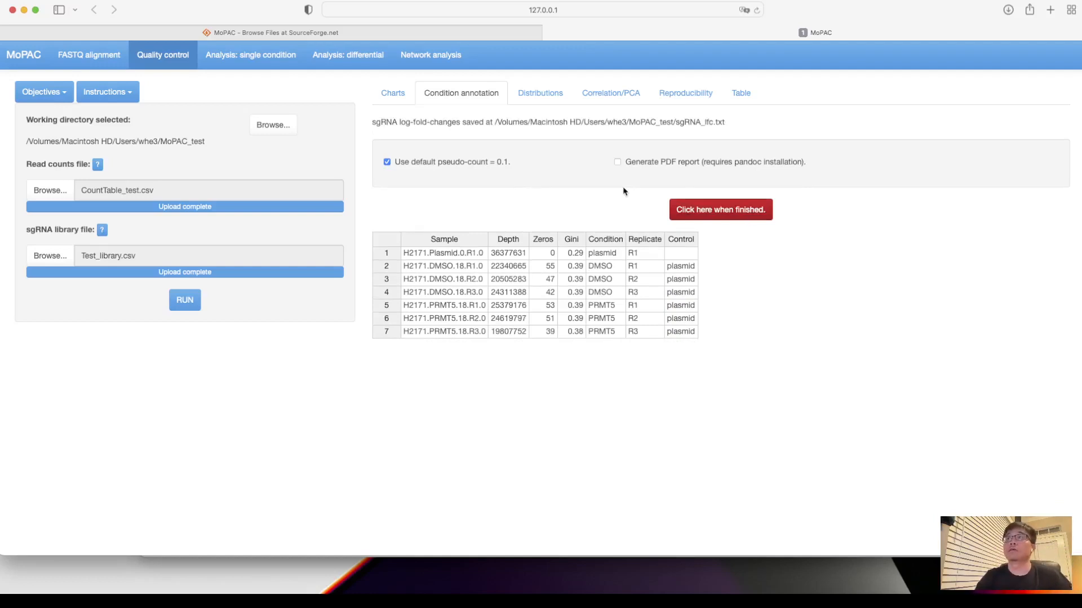
- Display the log-fold-change distributions of all conditions as box plots, first at gene level and then at sgRNA level
click(547, 100)
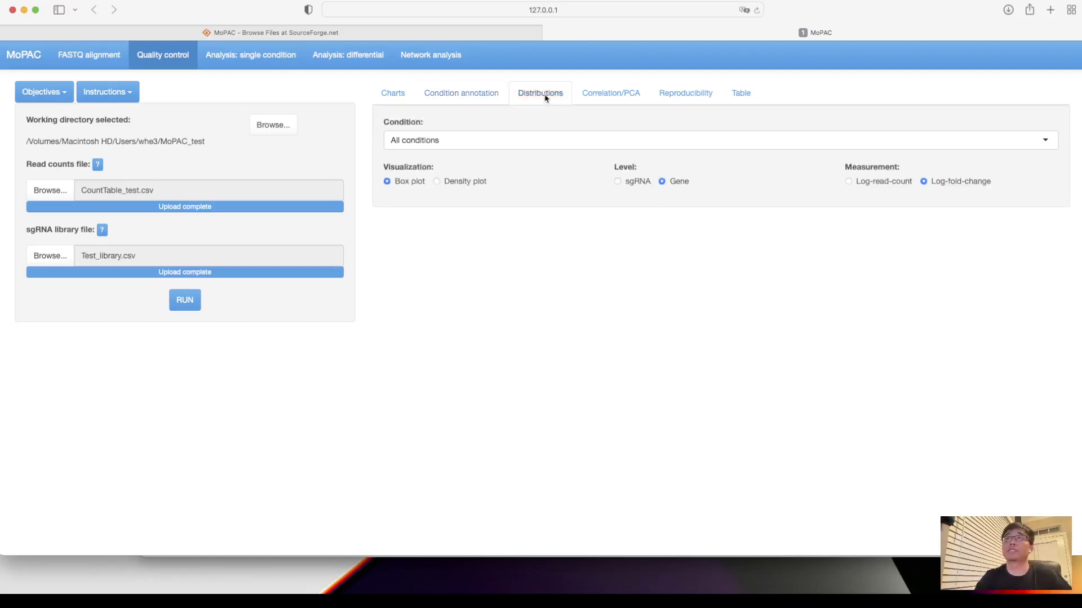
scroll(515, 245, down, 1)
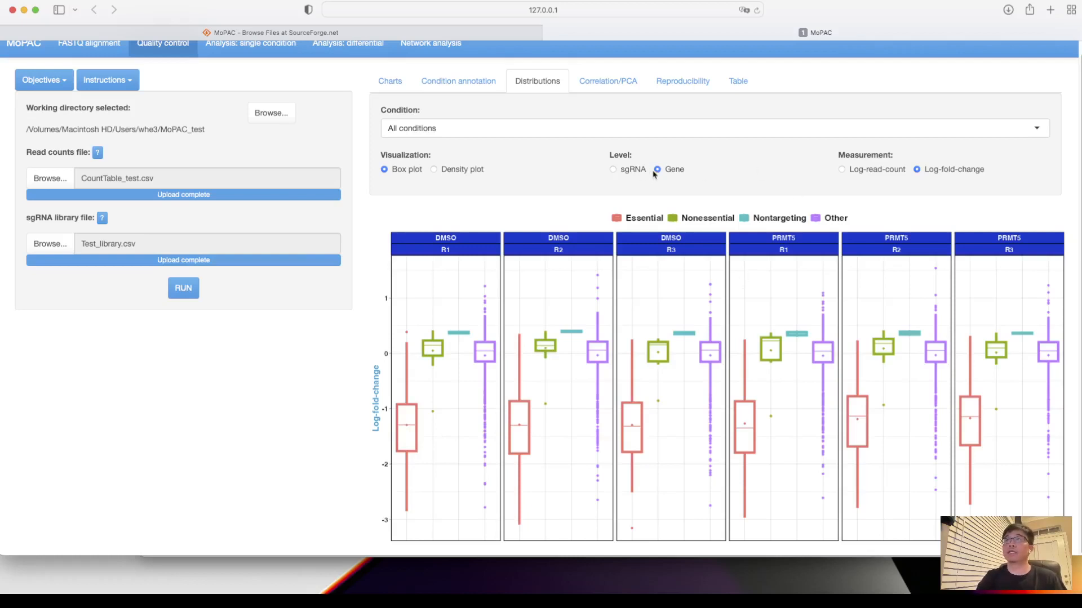
click(615, 171)
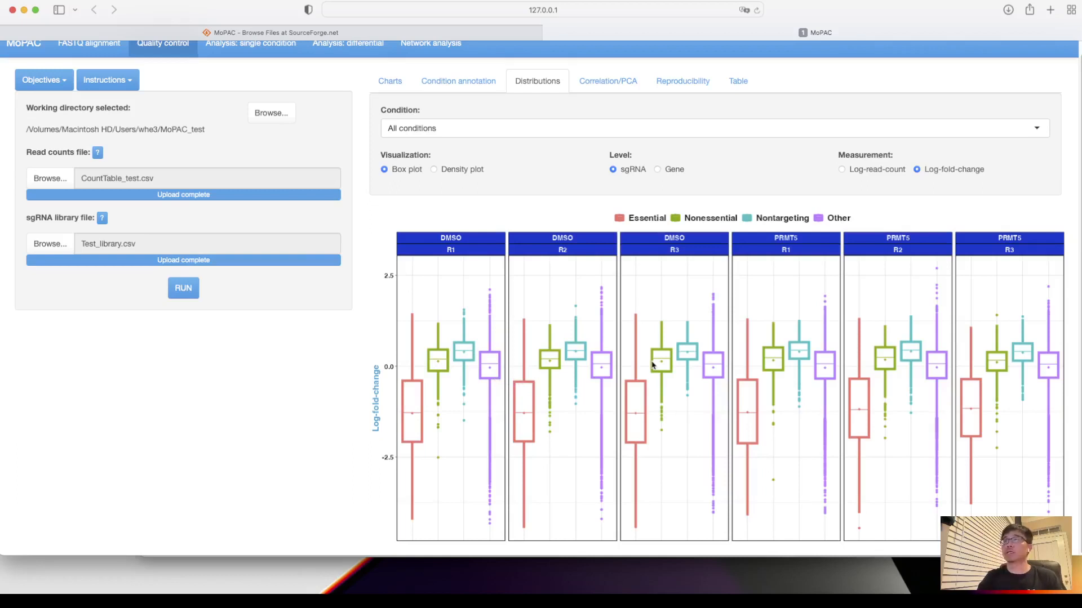
- Examine the gene-level Pearson correlation heatmap of all DMSO and PRMT5 replicates
scroll(659, 336, up, 1)
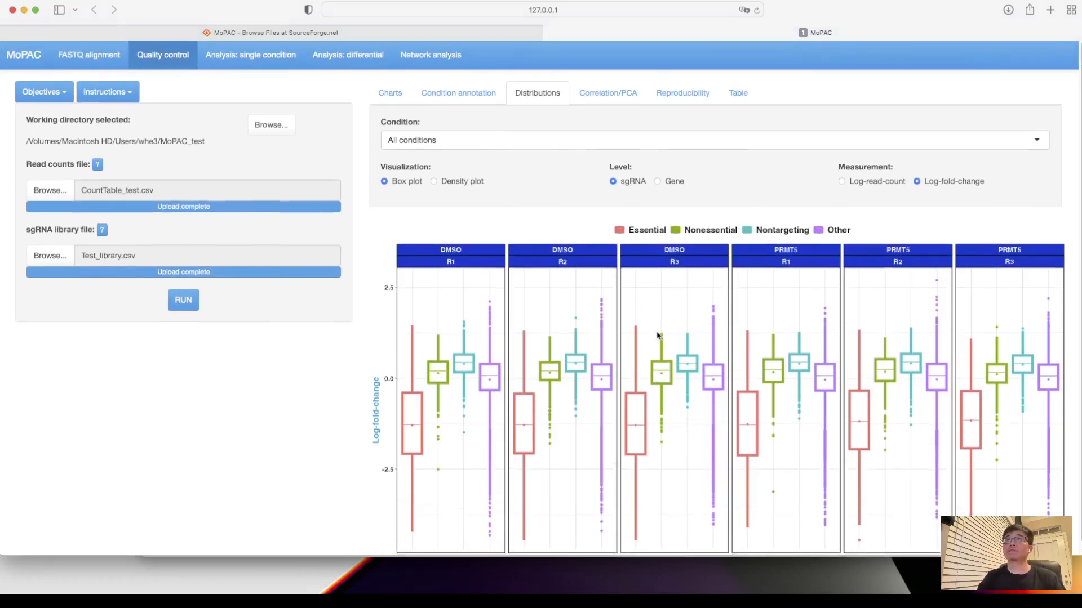
scroll(602, 264, down, 1)
scroll(602, 264, up, 1)
click(617, 96)
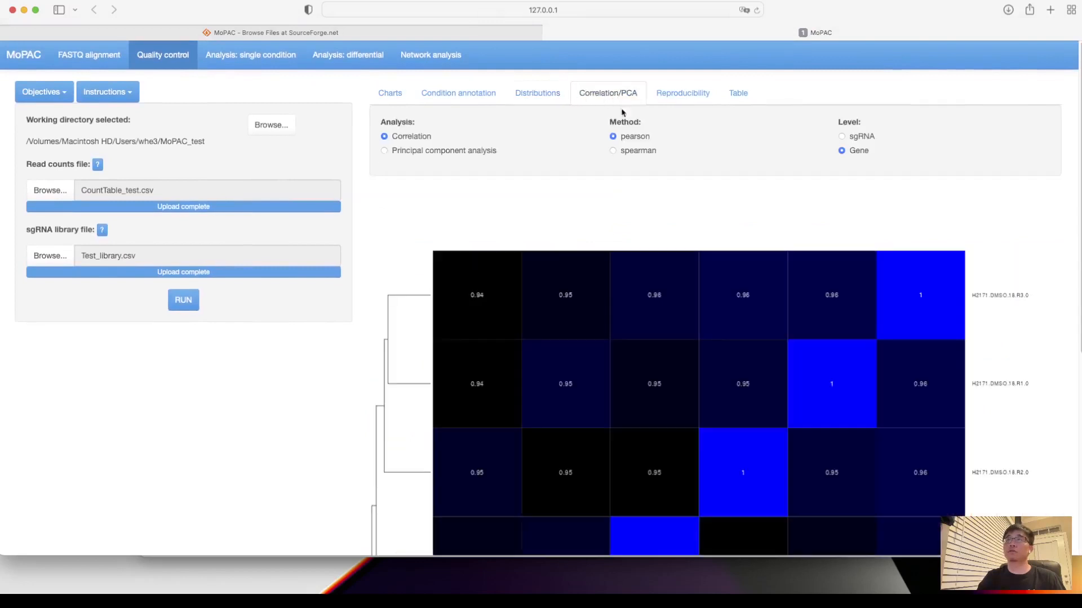
scroll(628, 297, down, 1)
scroll(628, 297, down, 5)
scroll(628, 297, up, 3)
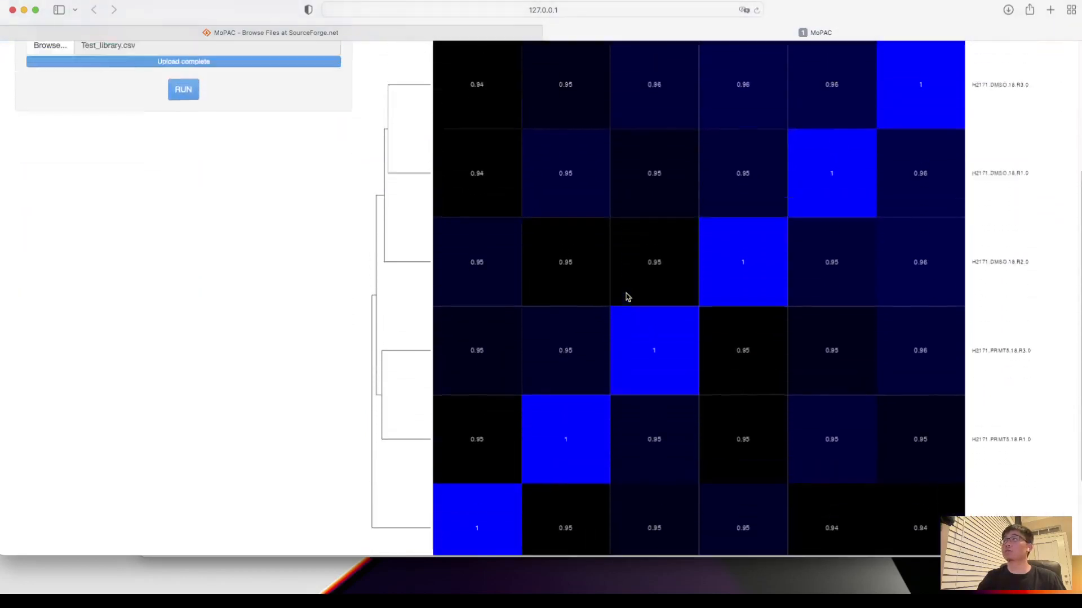
scroll(628, 297, up, 1)
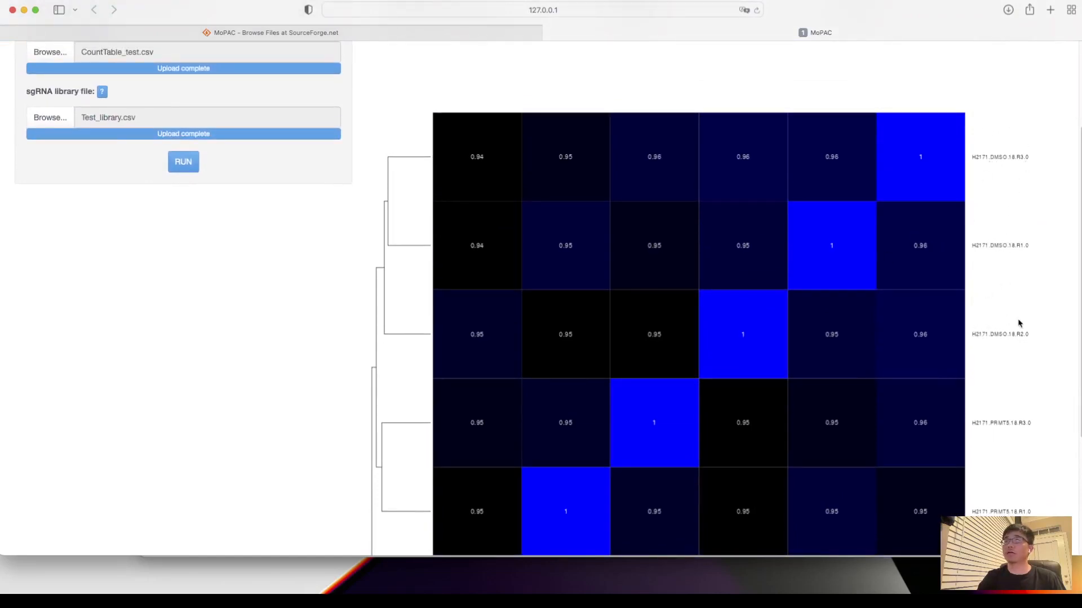
scroll(1017, 320, down, 3)
scroll(1018, 319, down, 4)
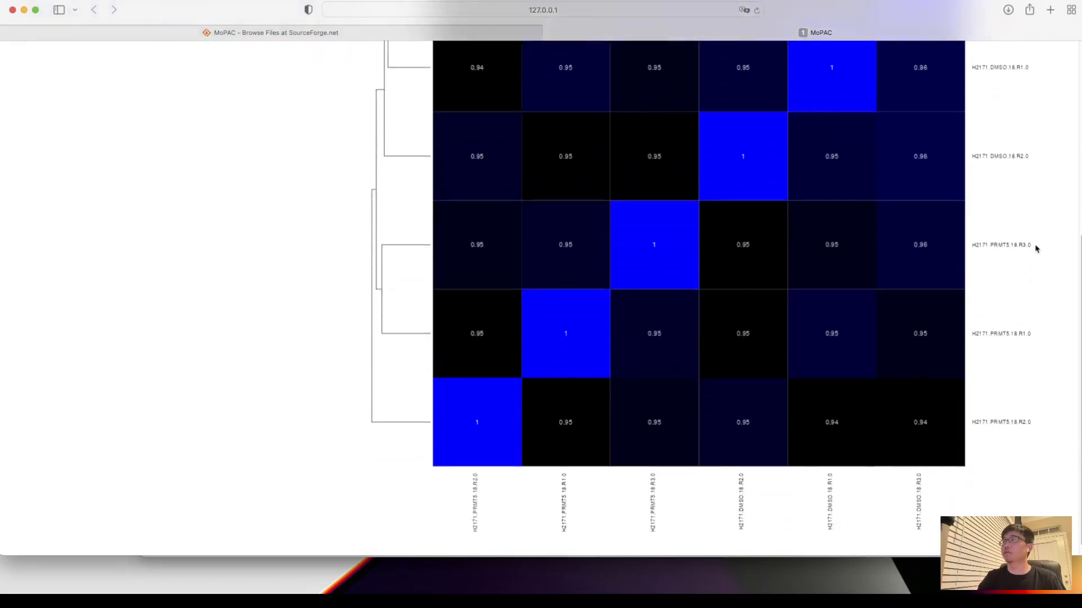
scroll(757, 239, up, 12)
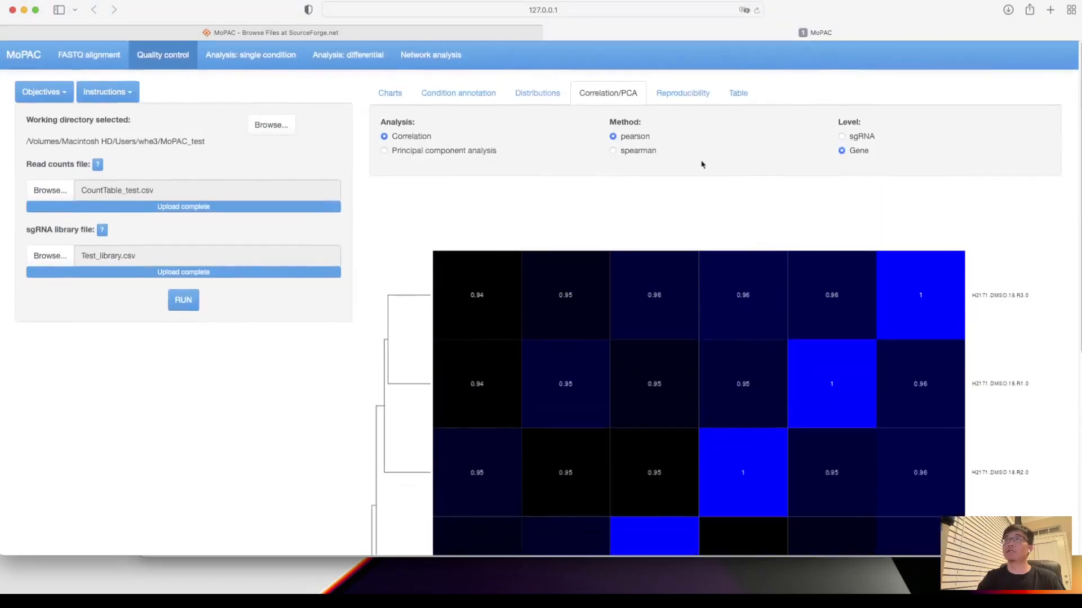
- Examine the gene-level log-fold-change scatter plots and pairwise correlations between the DMSO replicates
click(688, 96)
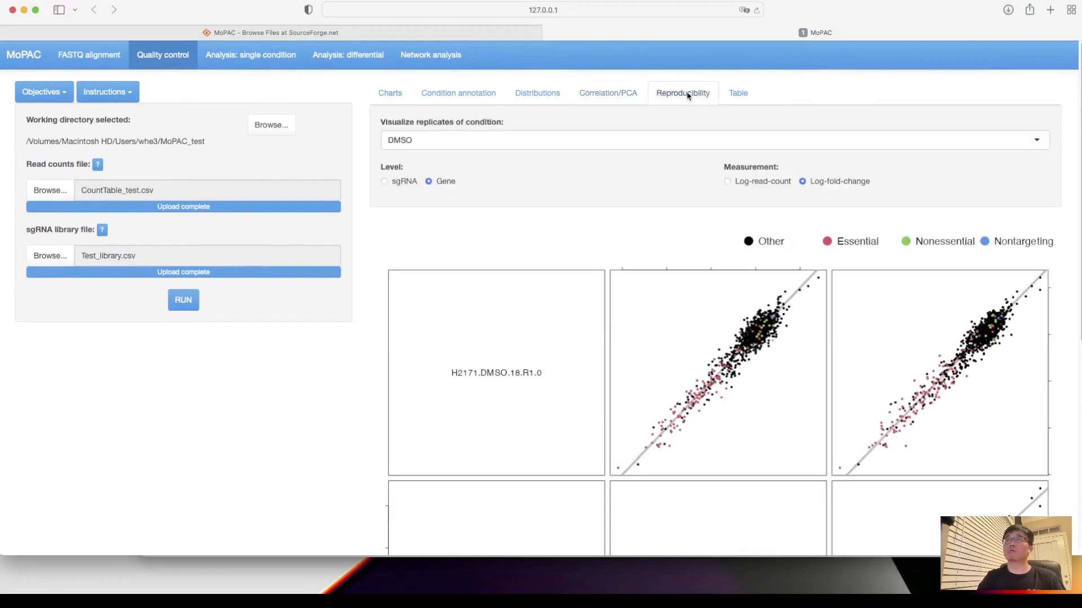
scroll(624, 259, down, 8)
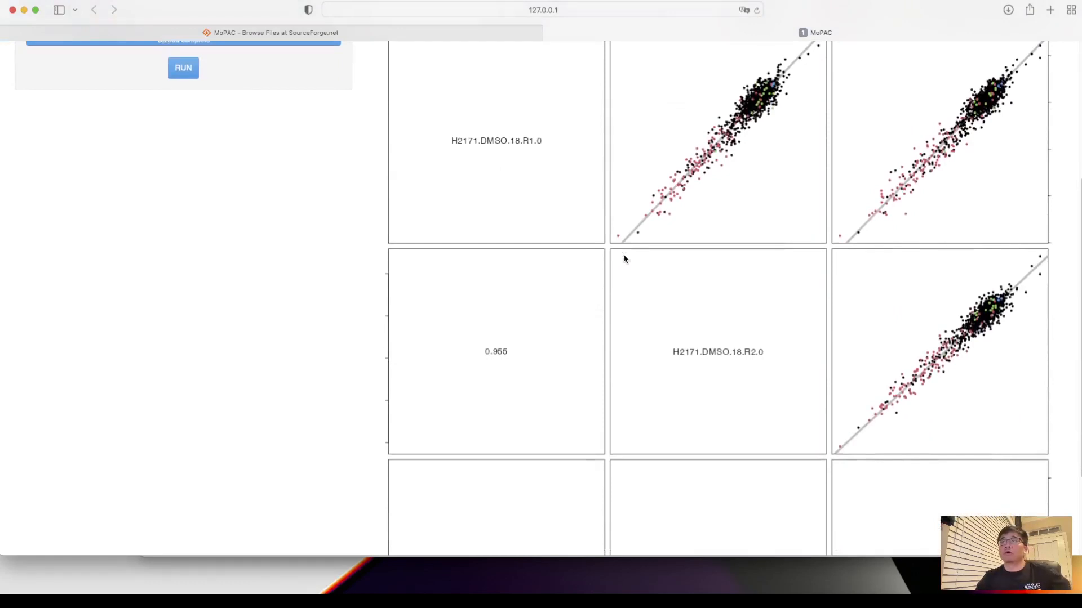
scroll(623, 258, up, 3)
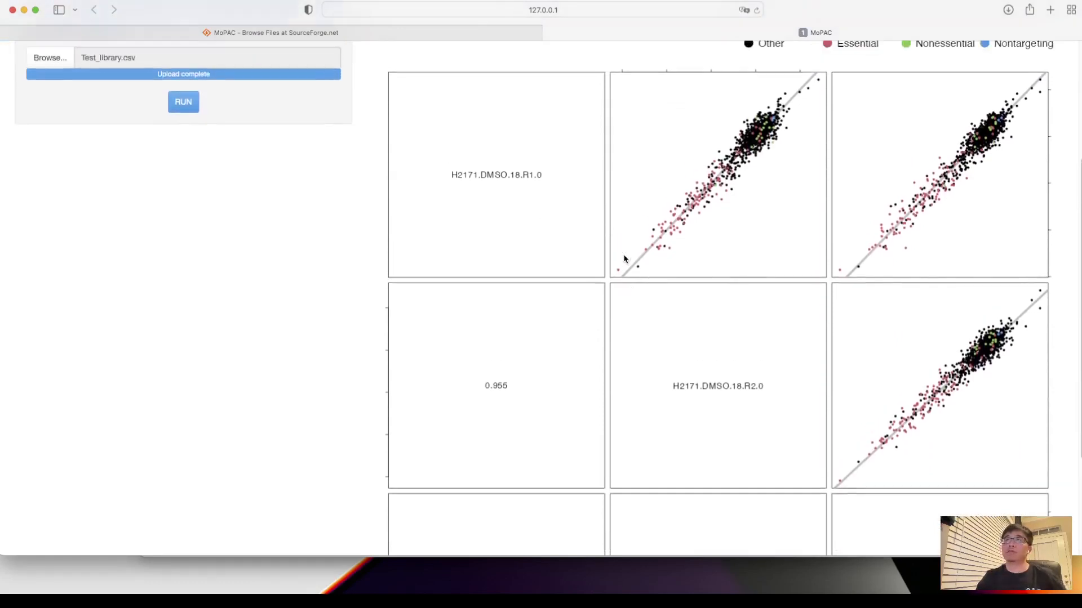
scroll(624, 259, up, 1)
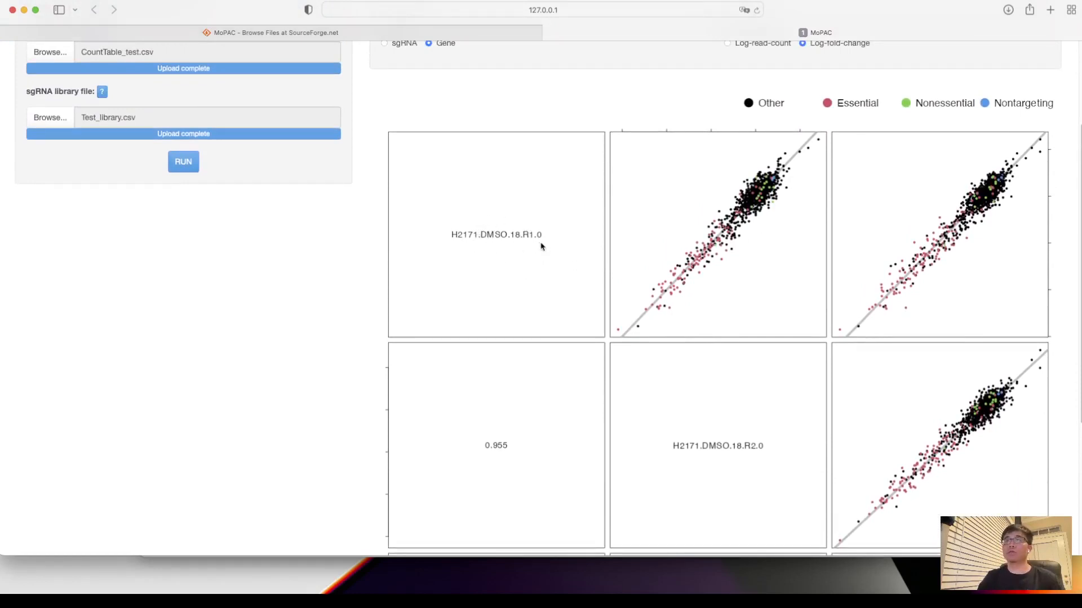
scroll(745, 465, down, 7)
scroll(745, 466, up, 8)
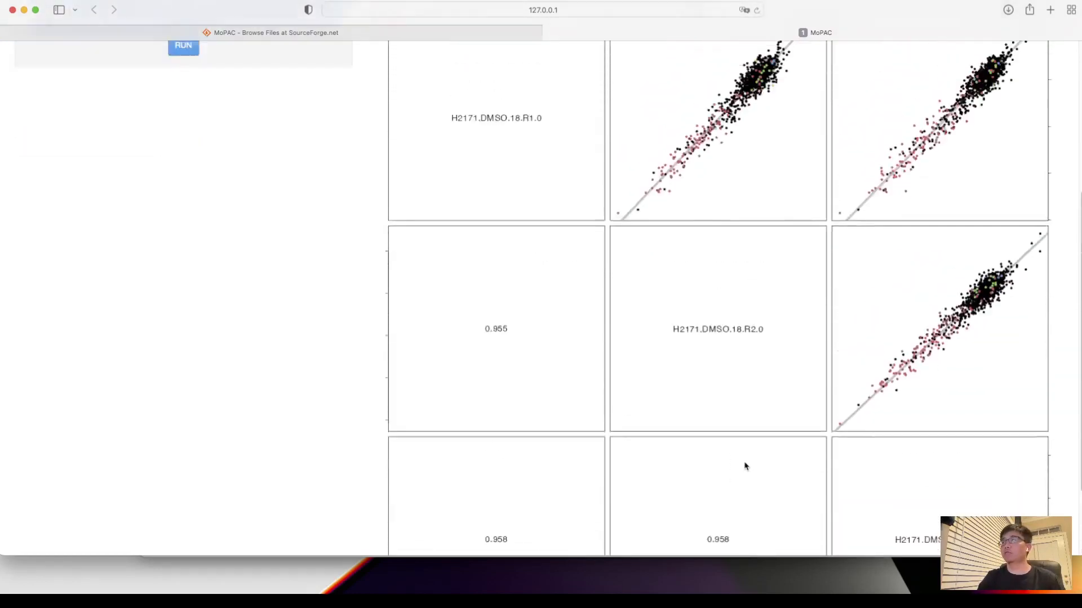
scroll(745, 466, down, 8)
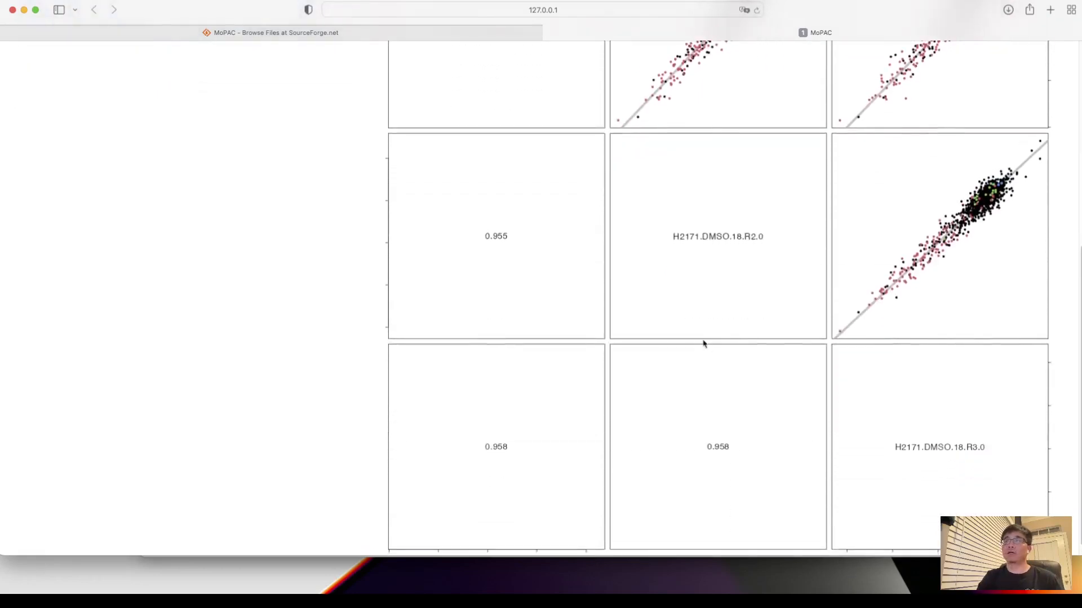
scroll(703, 343, up, 10)
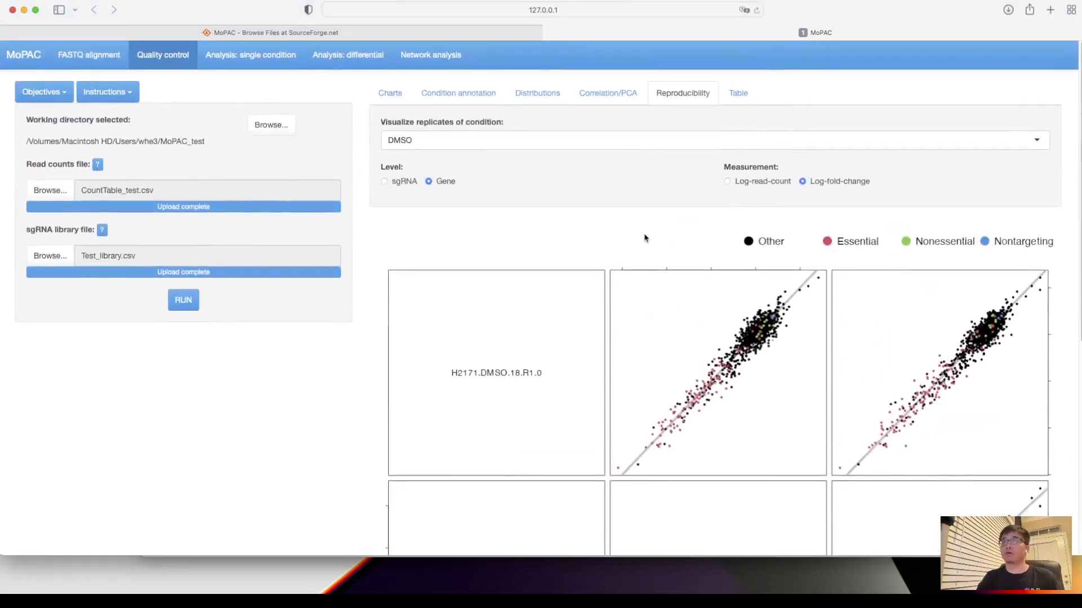
- Switch the reproducibility plots to the PRMT5 replicates and review their gene-level scatter plots
click(631, 147)
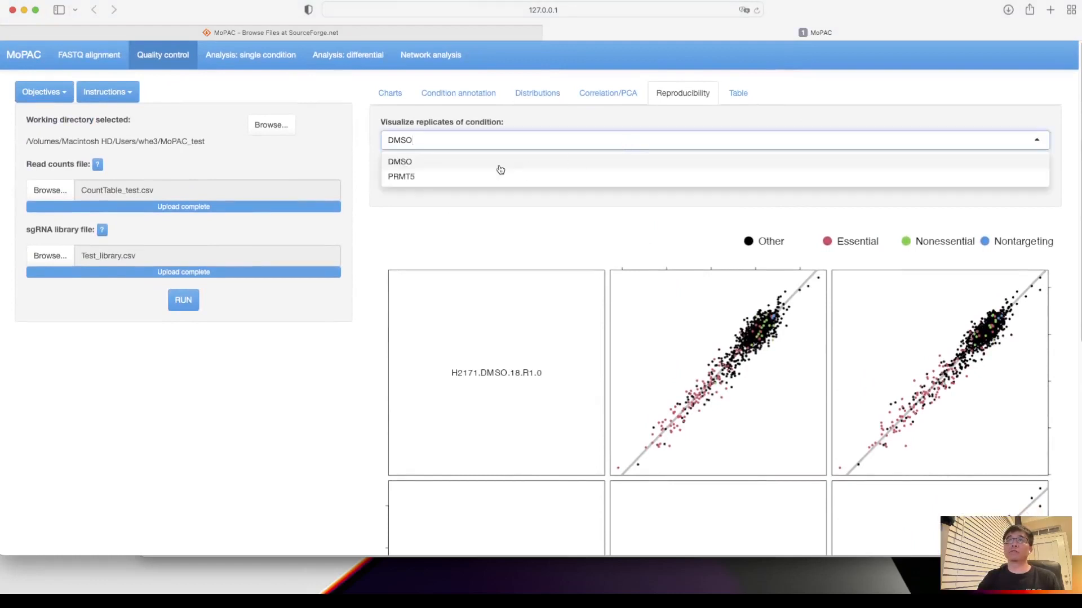
click(479, 178)
scroll(646, 319, down, 5)
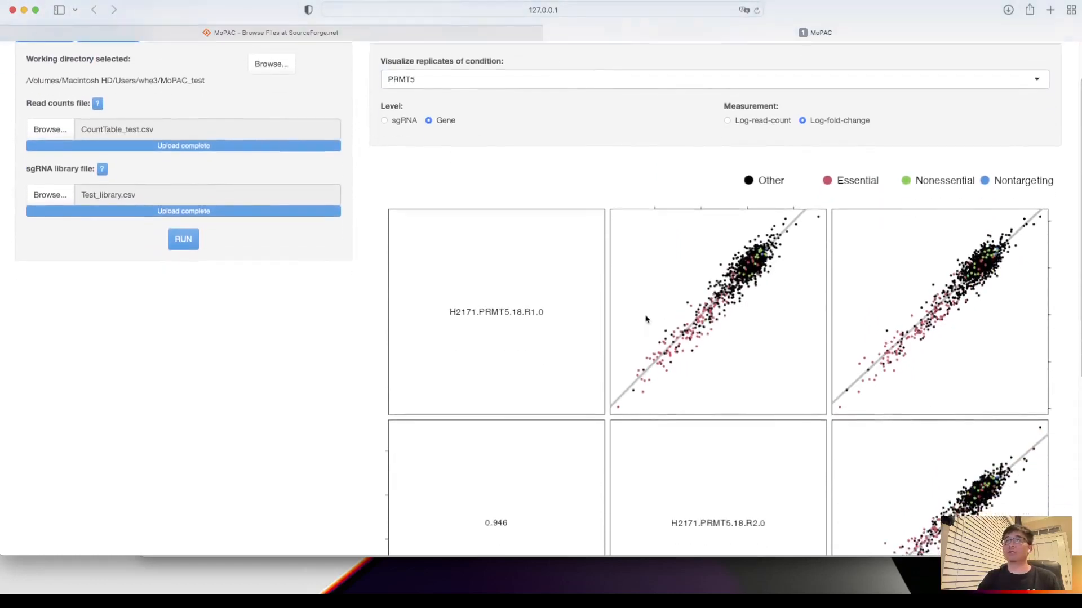
scroll(645, 319, up, 5)
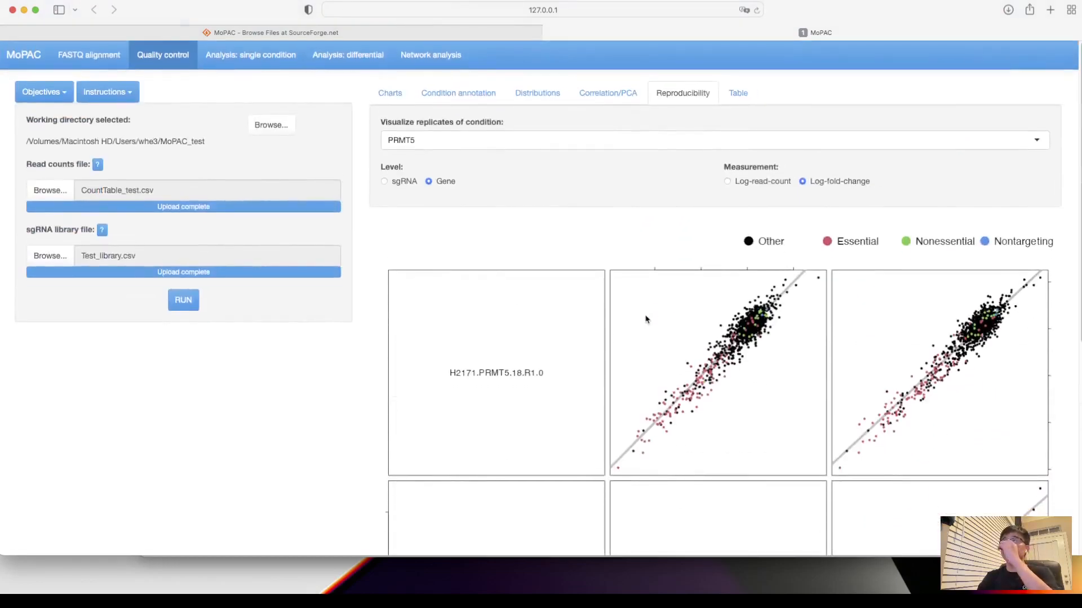
- Review the table of replicate-averaged sgRNA log-fold-changes for DMSO and PRMT5
click(738, 94)
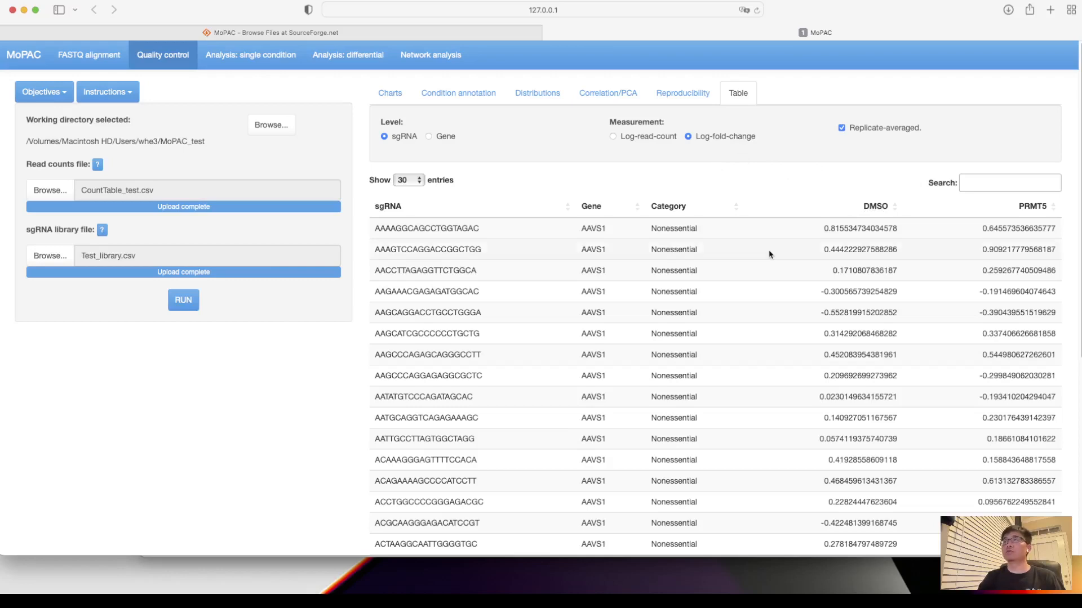
scroll(768, 252, down, 10)
scroll(768, 254, up, 10)
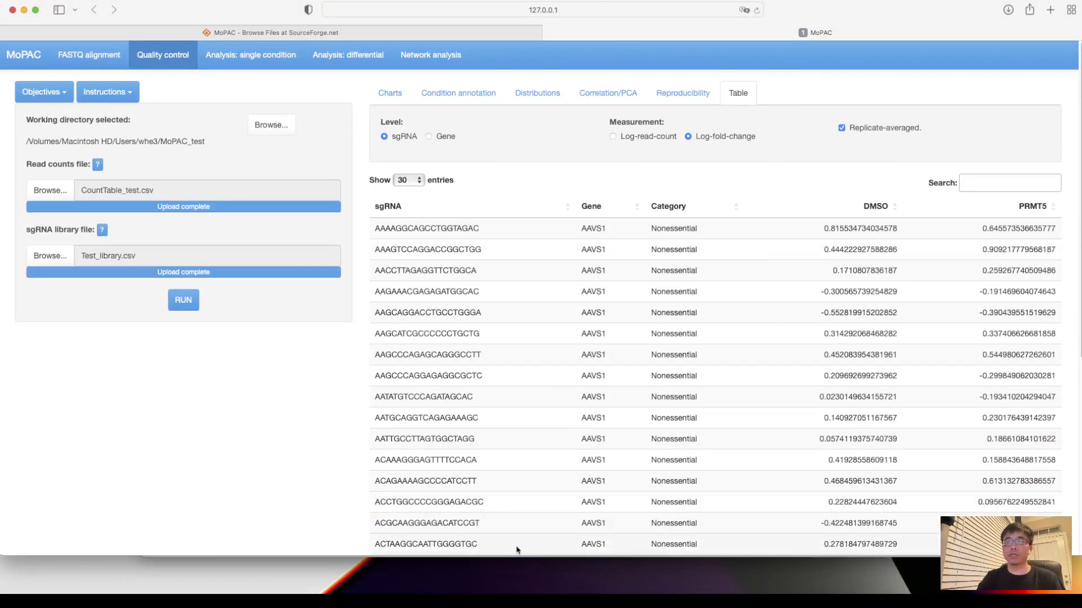
- Enlarge the browser window and run the single-condition analysis on all samples with the default RRA P-value threshold of 0.05
drag(514, 555, 513, 595)
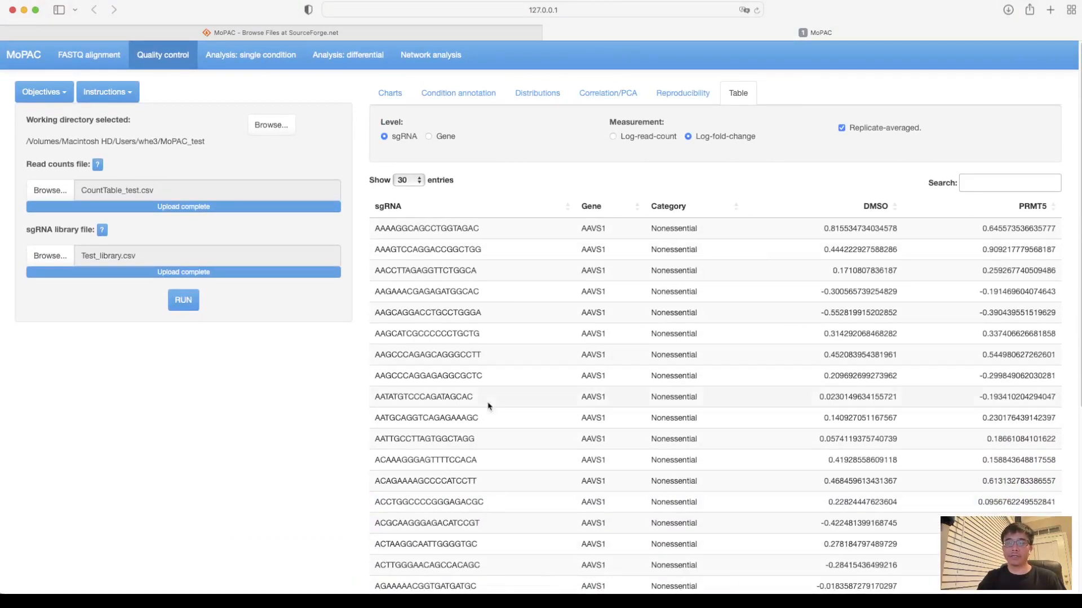
click(256, 61)
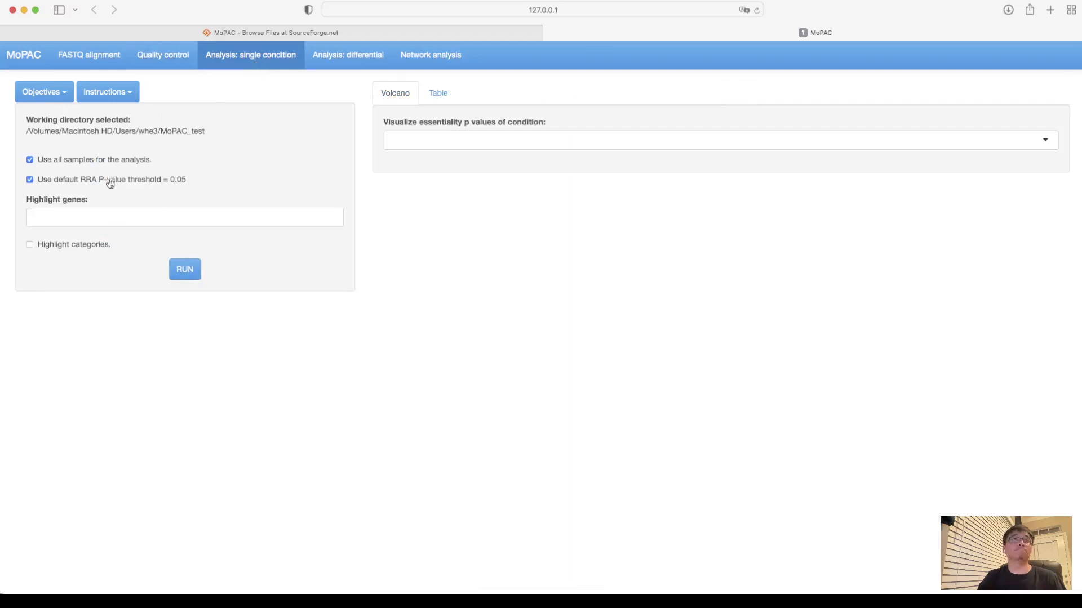
click(180, 271)
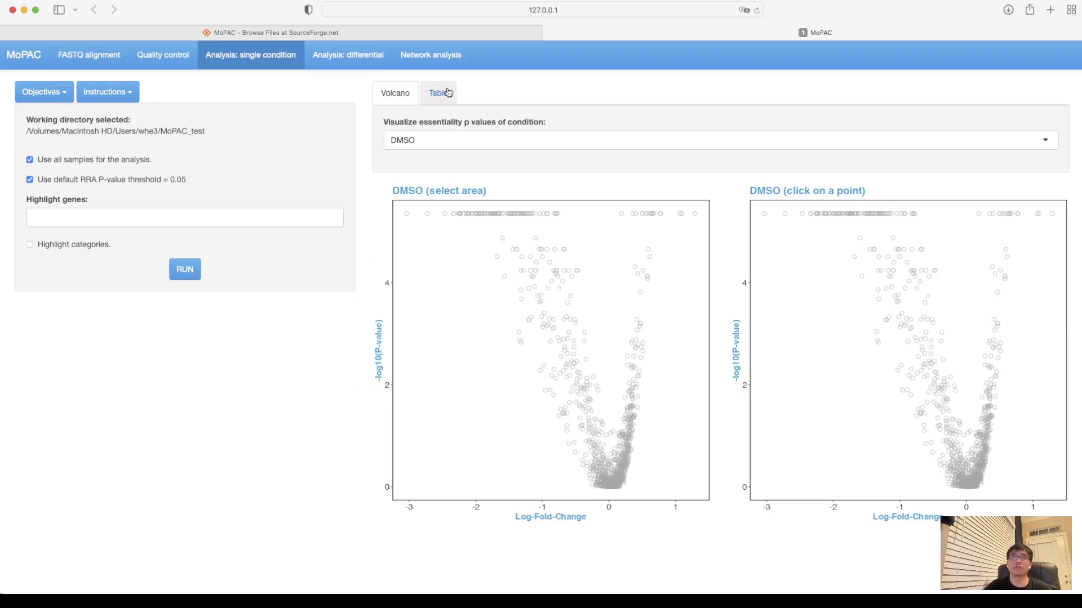
- Zoom into the strongly depleted genes of the DMSO volcano plot and show the details of gene CDC20
mouse_move(407, 212)
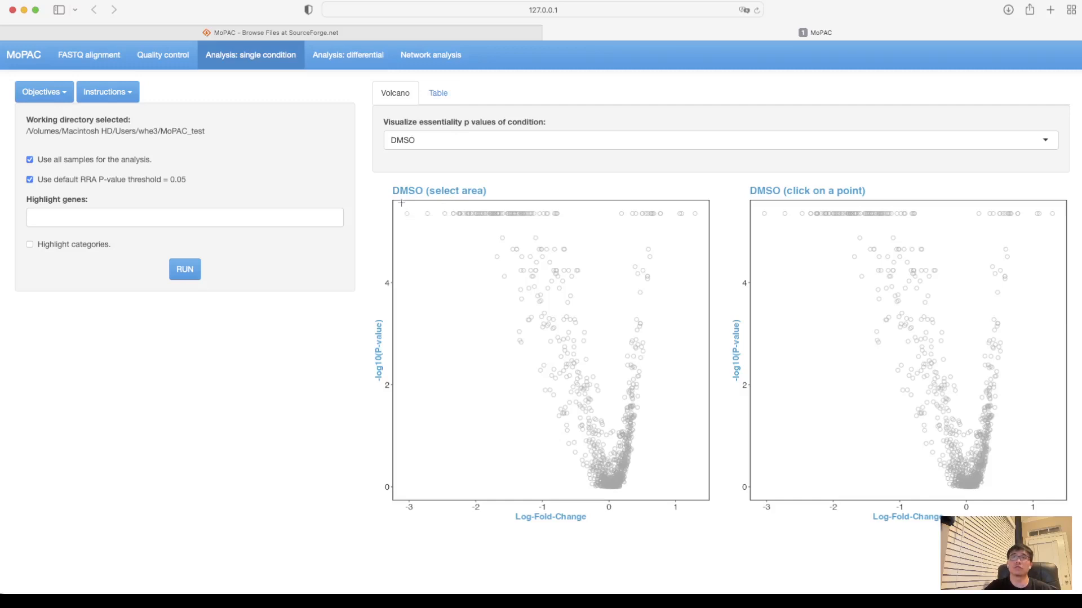
drag(400, 205, 587, 374)
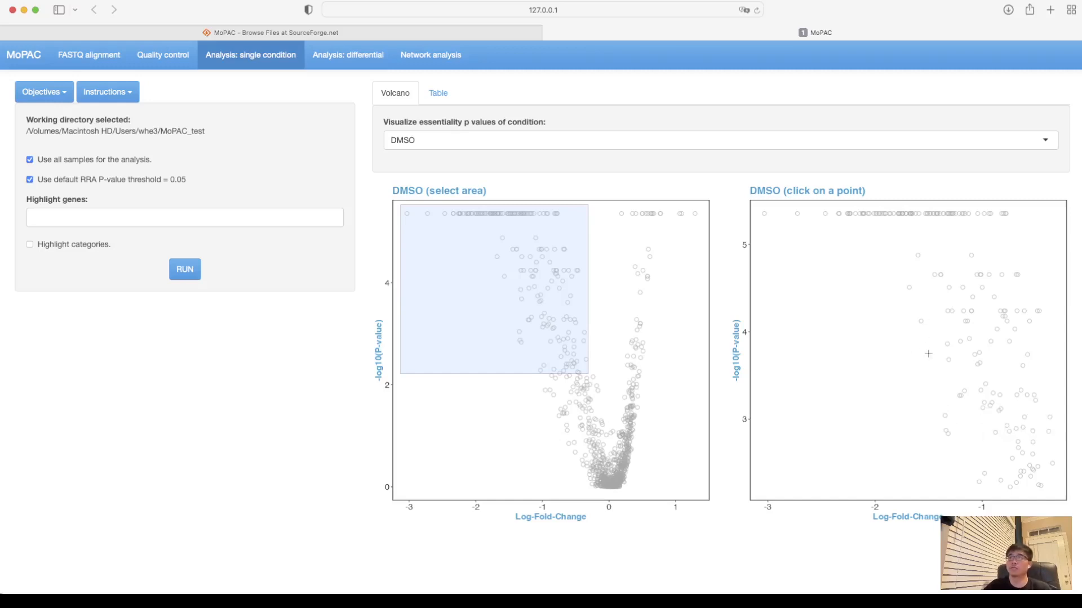
click(909, 287)
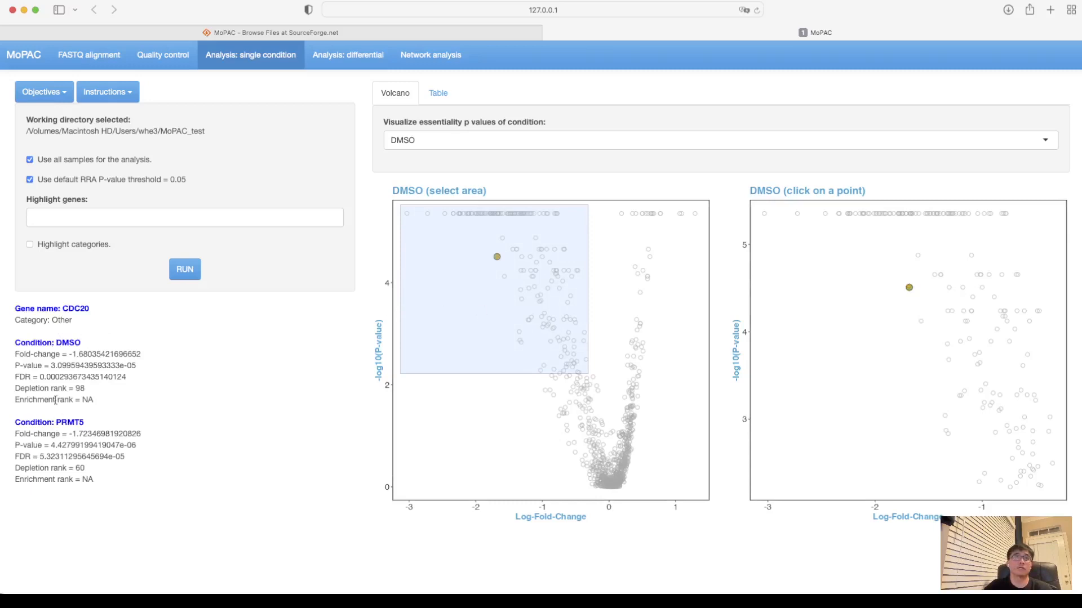
- Highlight the gene EP300 in the DMSO volcano plot
click(248, 215)
scroll(140, 296, down, 2)
scroll(140, 297, up, 2)
click(53, 255)
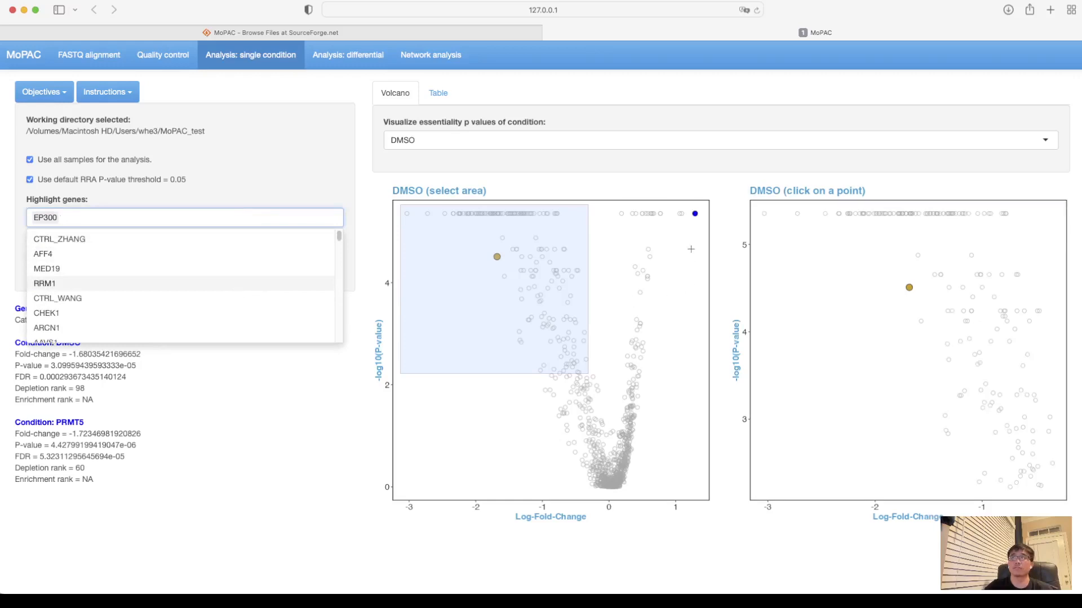
click(221, 393)
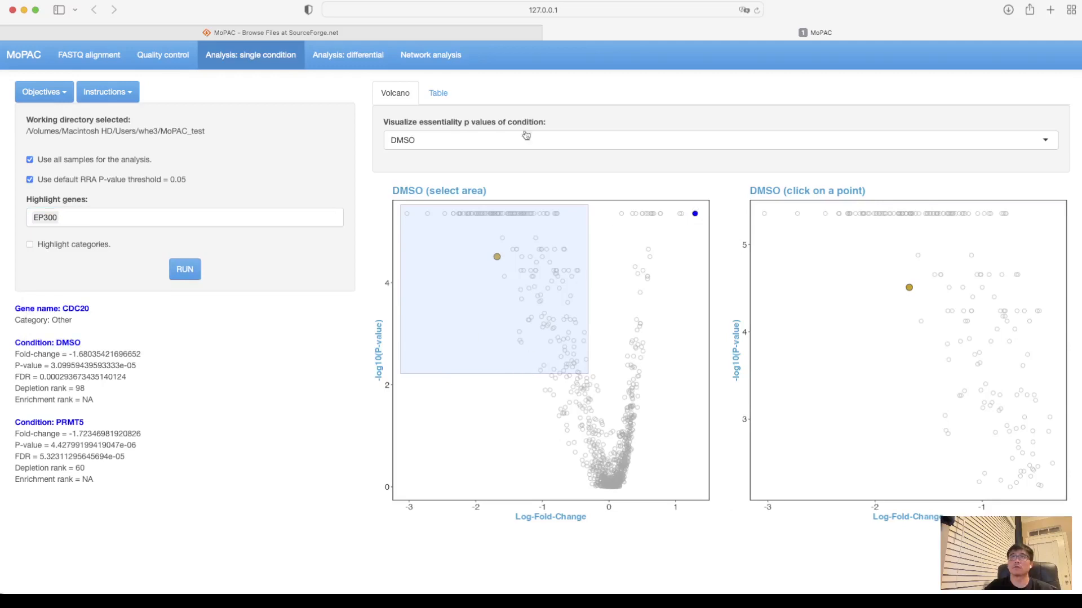
- Review the single-condition gene results table for DMSO and switch it to PRMT5
click(447, 105)
scroll(609, 333, down, 1)
scroll(608, 333, up, 1)
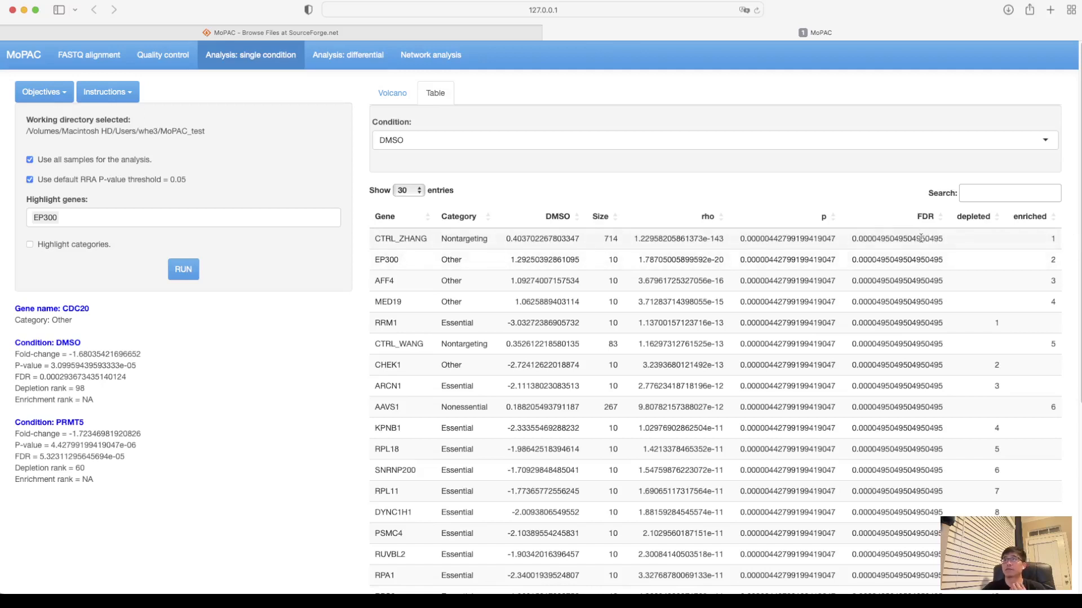
click(566, 142)
click(458, 177)
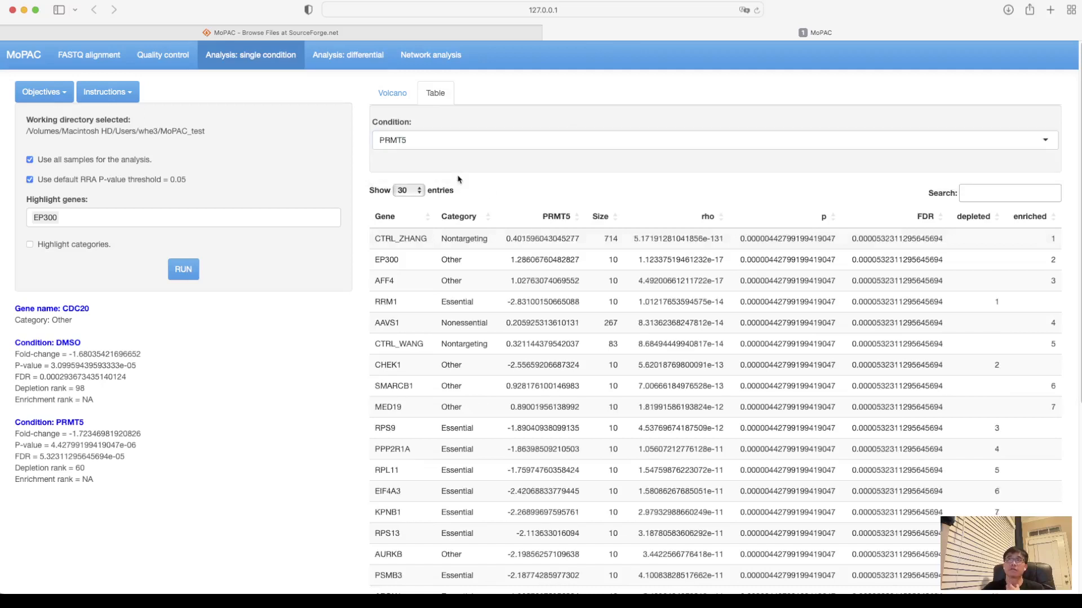
- Clear the area selection in the DMSO volcano plot and display the volcano plots for PRMT5
click(396, 93)
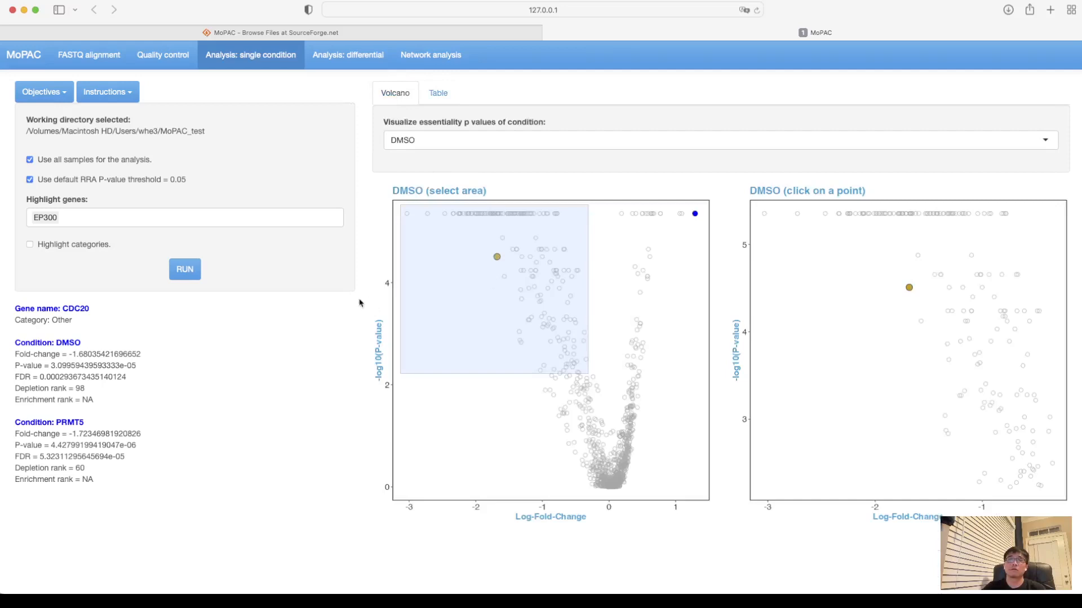
click(478, 268)
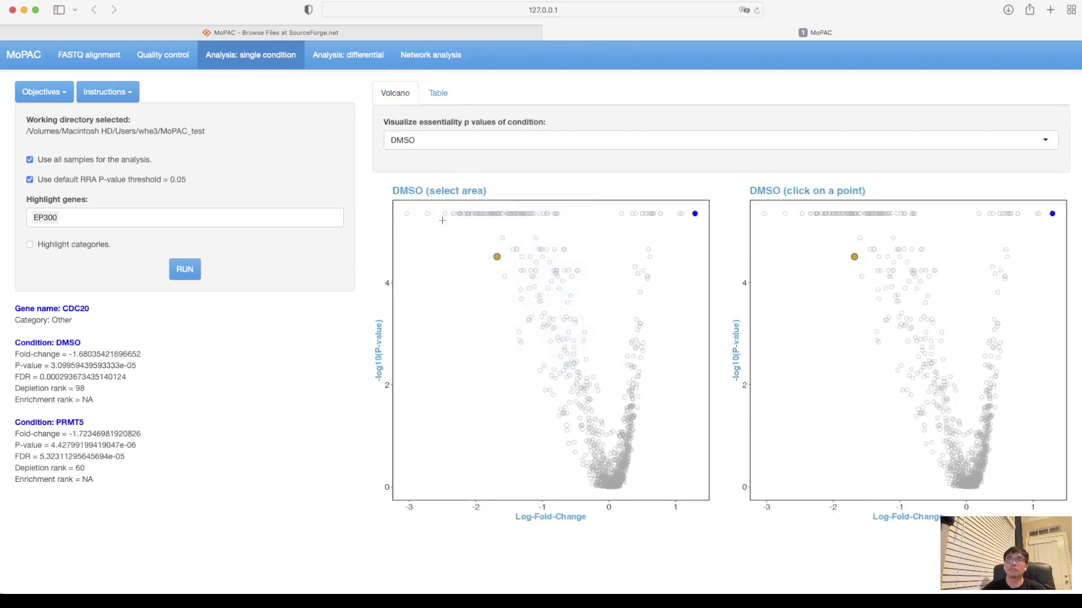
mouse_move(406, 213)
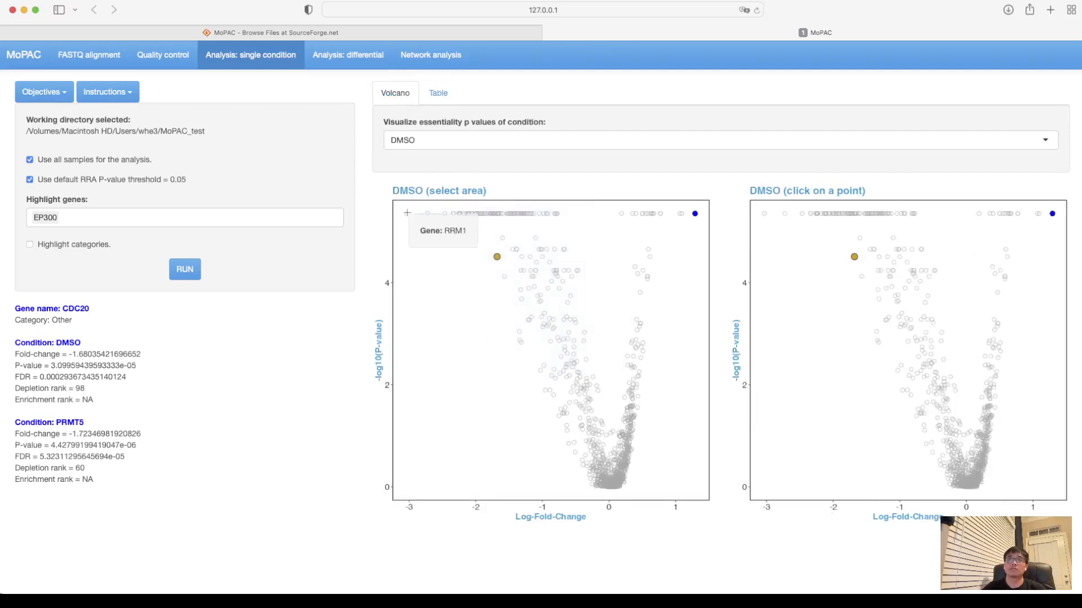
click(441, 143)
click(415, 175)
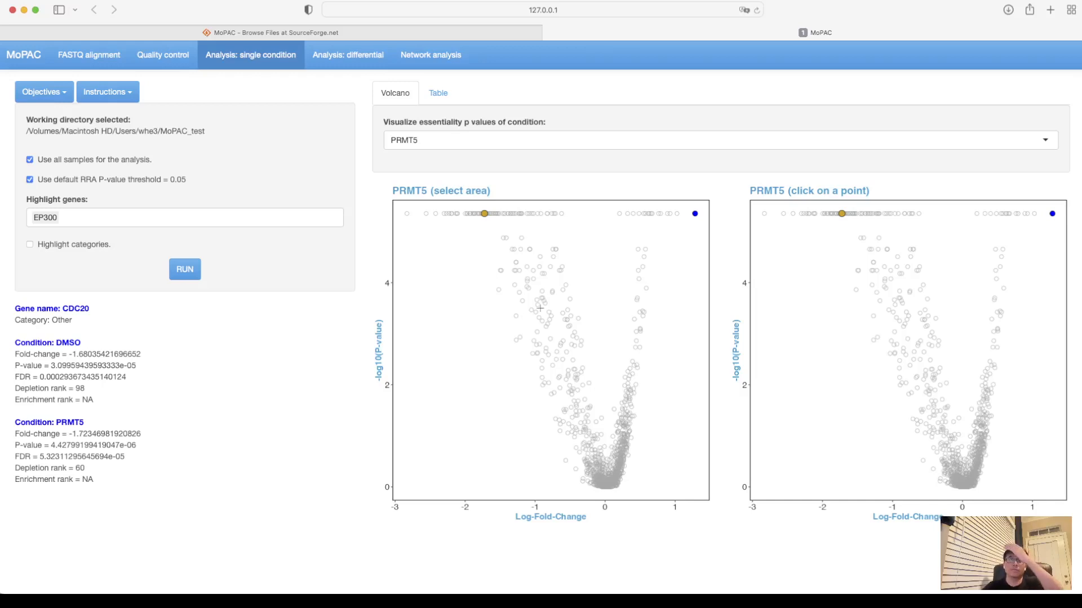
- Examine the PRMT5 gene table with its p-values, FDR and depletion and enrichment ranks
click(443, 95)
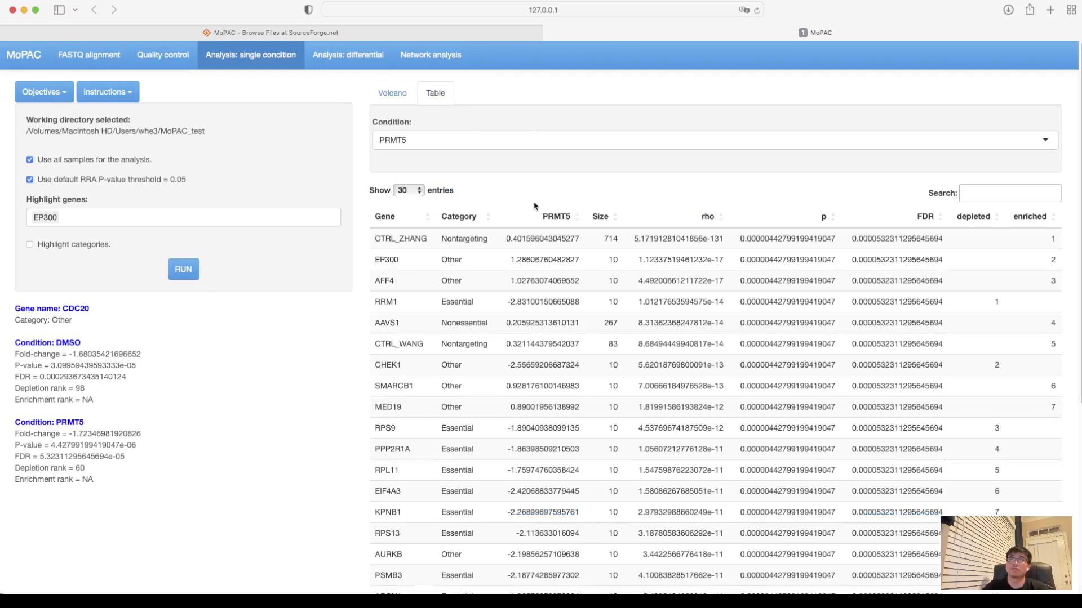
scroll(535, 206, down, 10)
scroll(532, 207, up, 10)
scroll(632, 192, down, 2)
scroll(632, 191, up, 2)
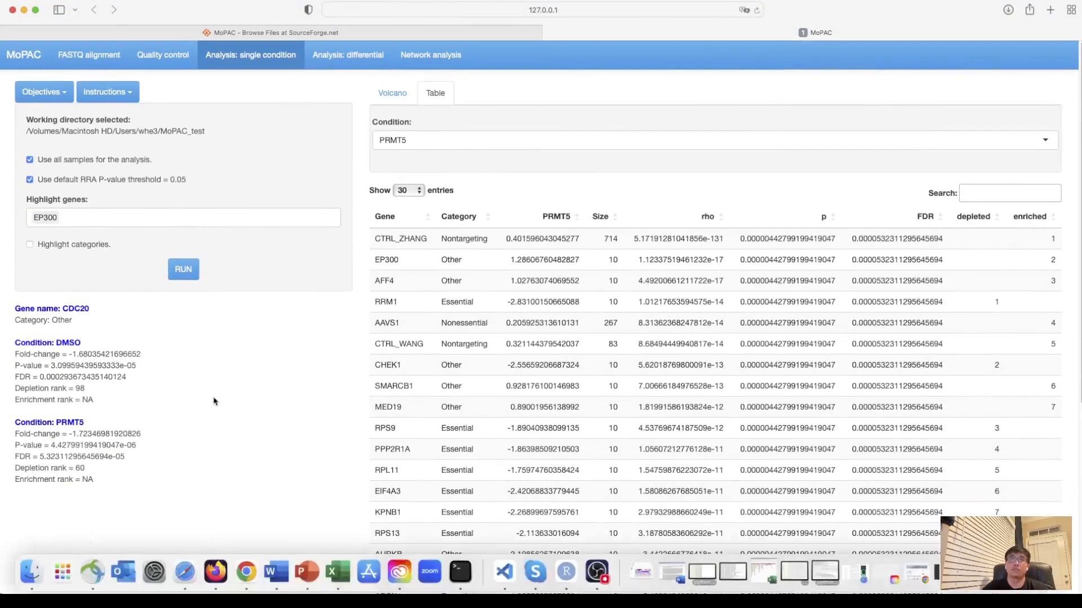
- Run the differential analysis with PRMT5 as the more essential condition and DMSO as the less essential condition
click(365, 60)
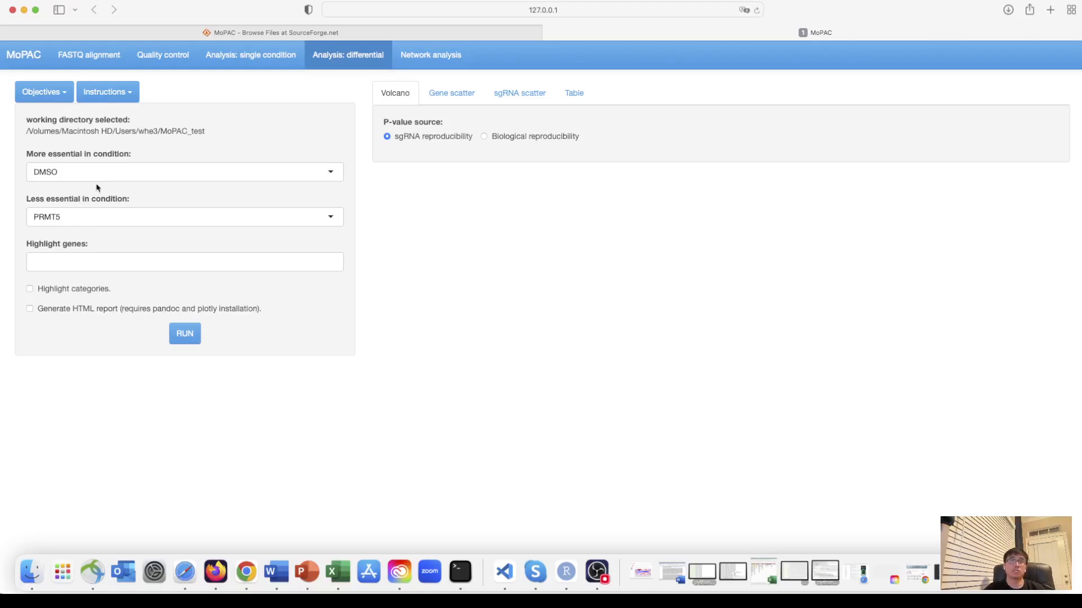
click(145, 171)
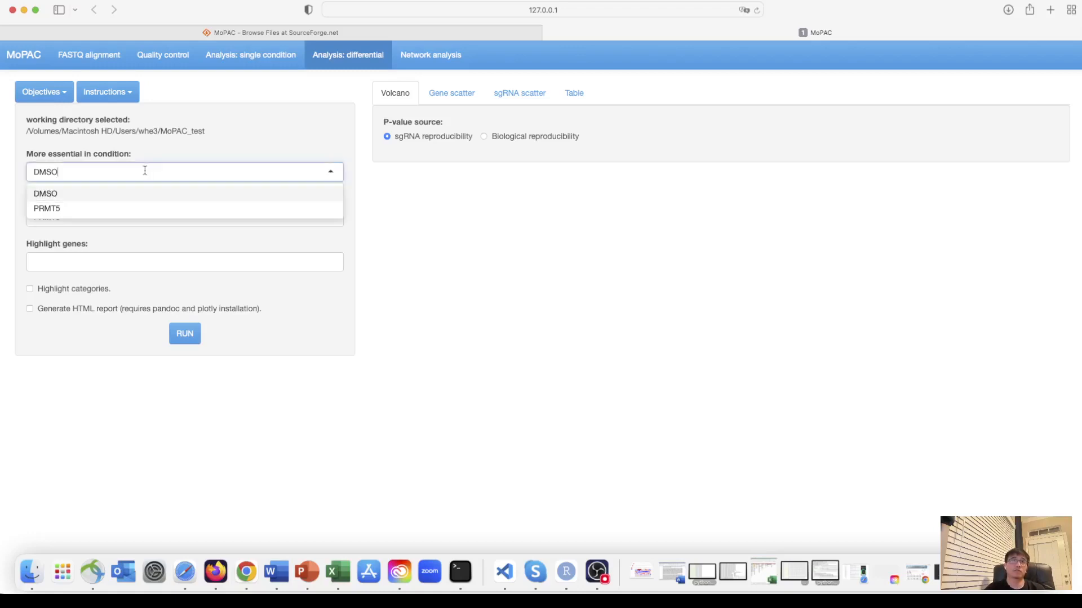
click(84, 208)
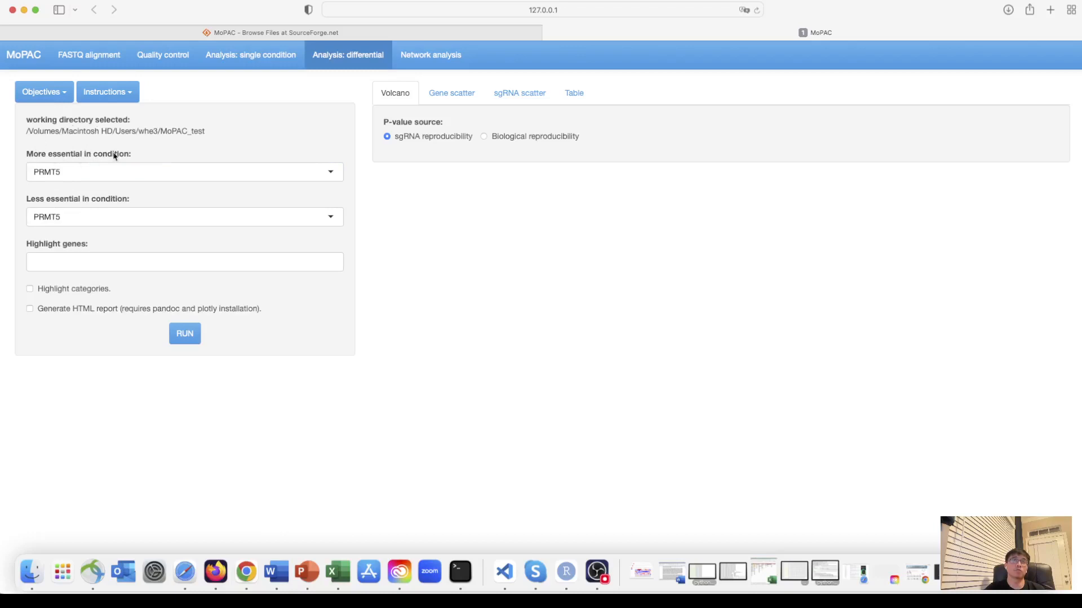
click(105, 218)
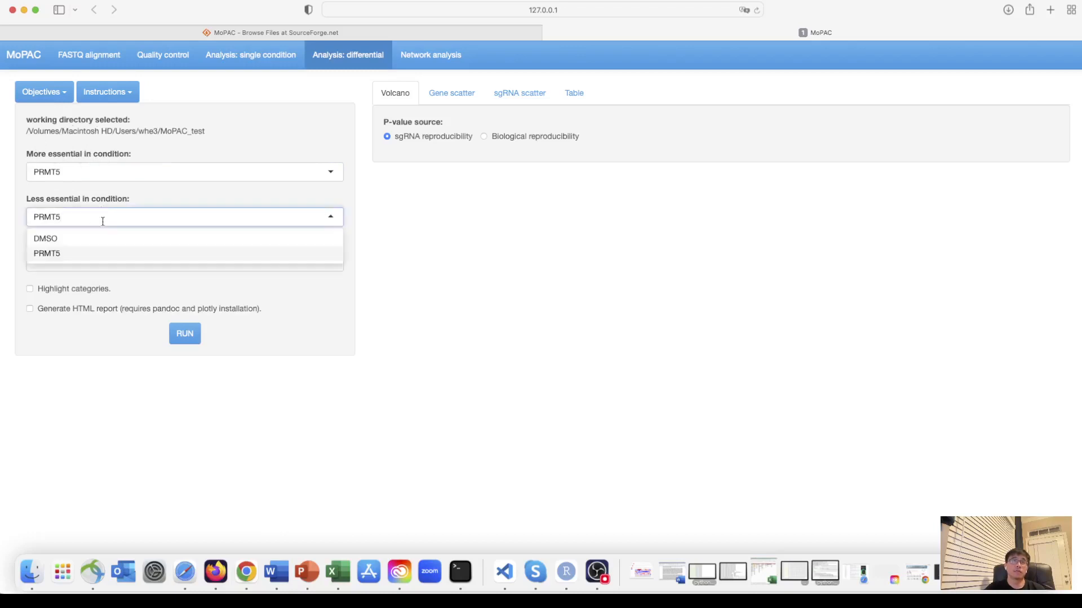
click(78, 240)
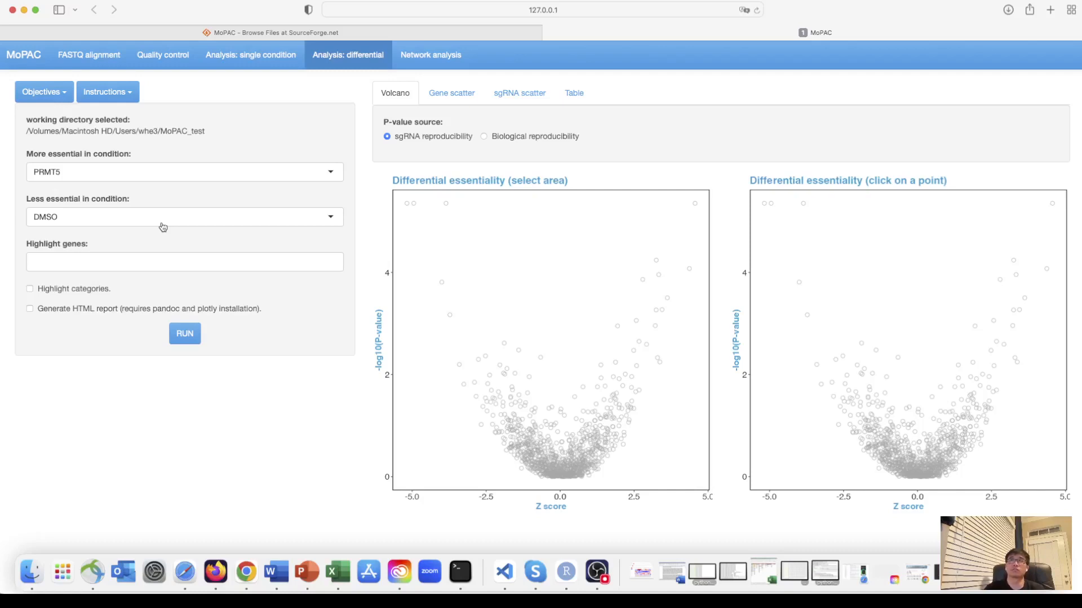
- Identify the outlying genes with strongly negative Z scores in the differential essentiality volcano plot
mouse_move(405, 202)
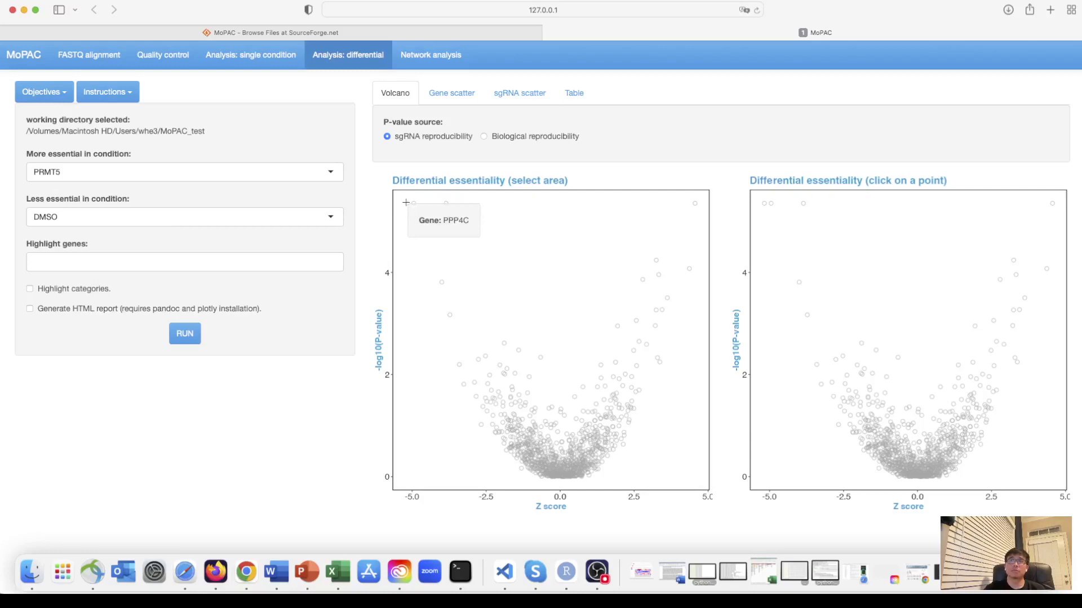
mouse_move(441, 282)
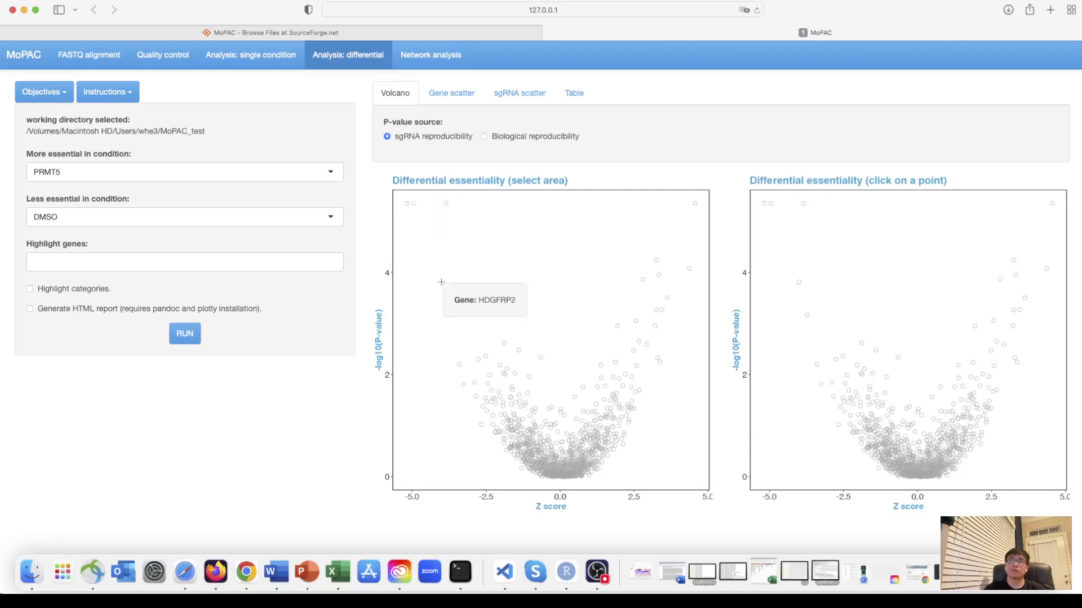
mouse_move(450, 315)
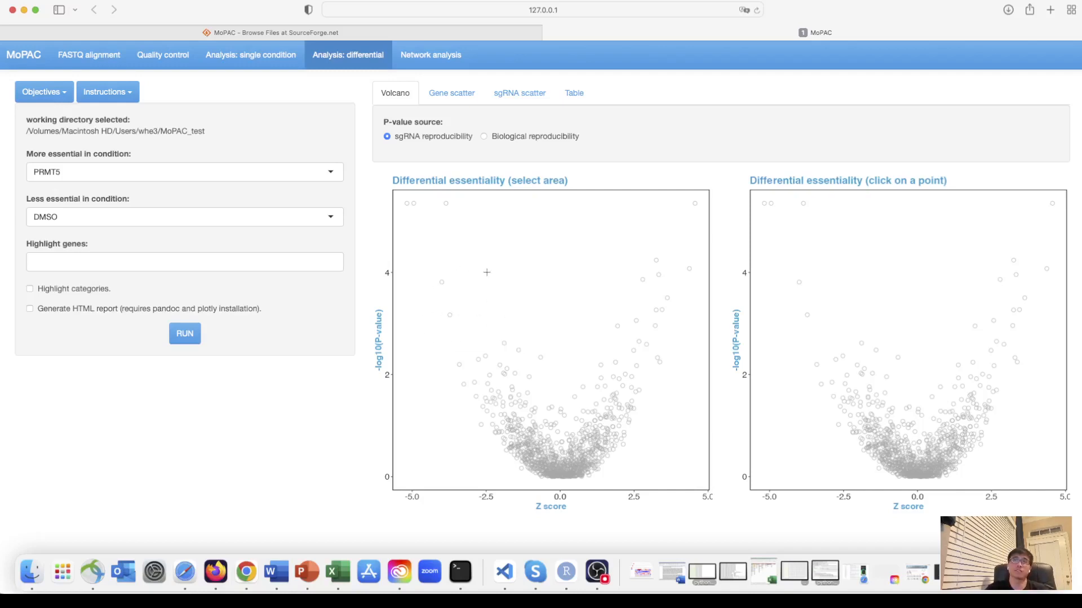
- Highlight the genes PRMT5 and PRMT1 in the gene scatter plots of the differential analysis
click(460, 94)
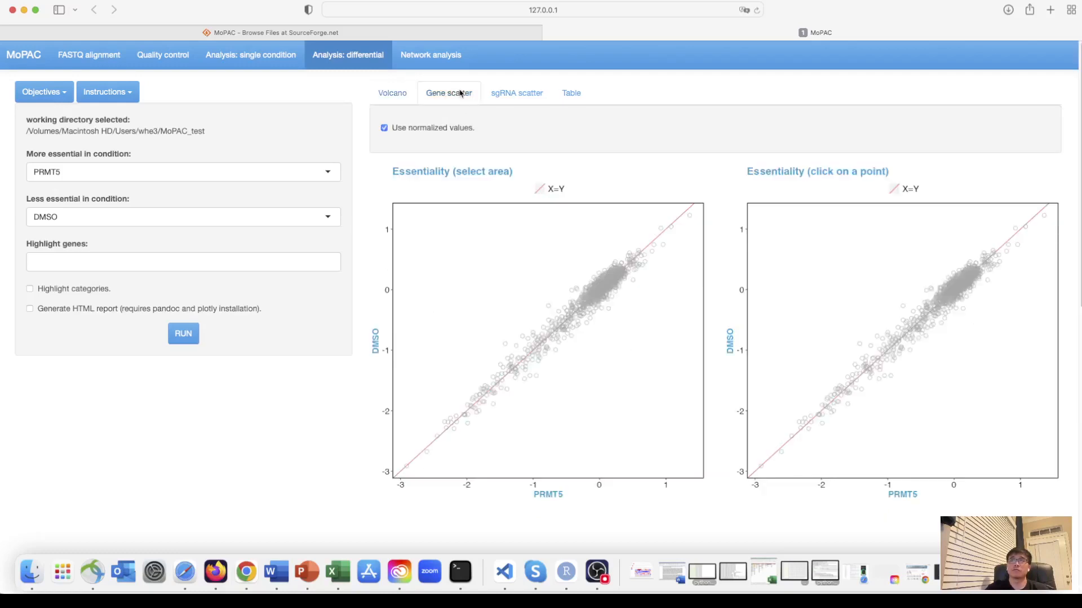
click(194, 262)
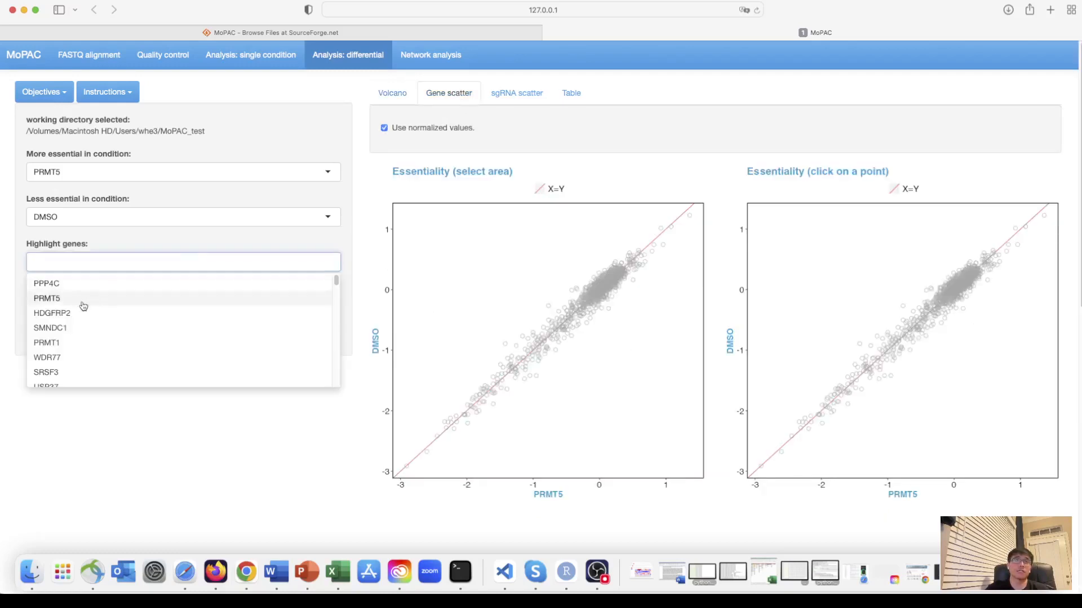
click(72, 305)
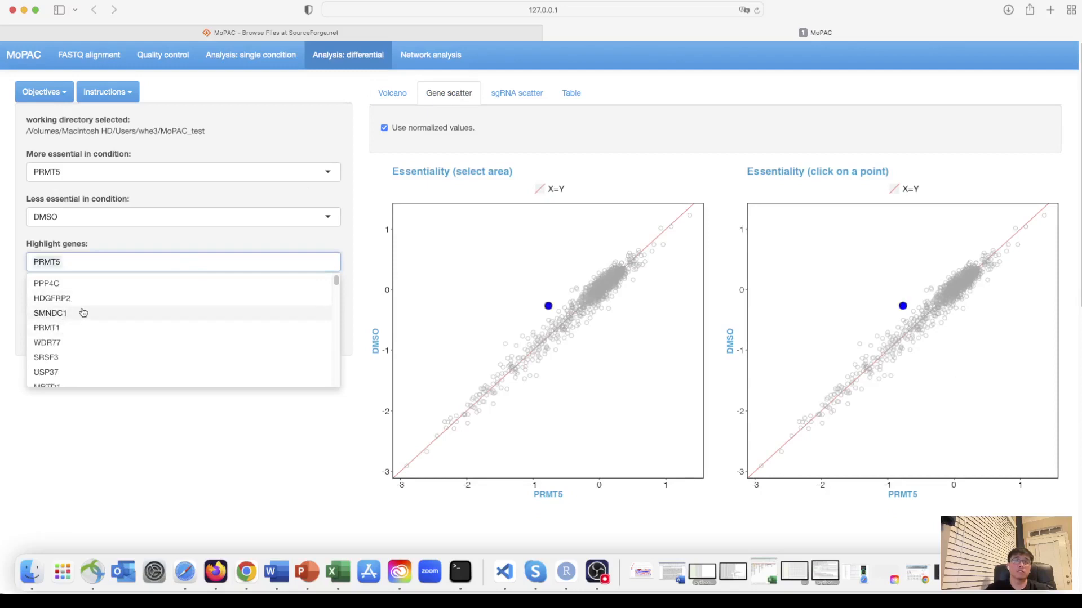
click(63, 329)
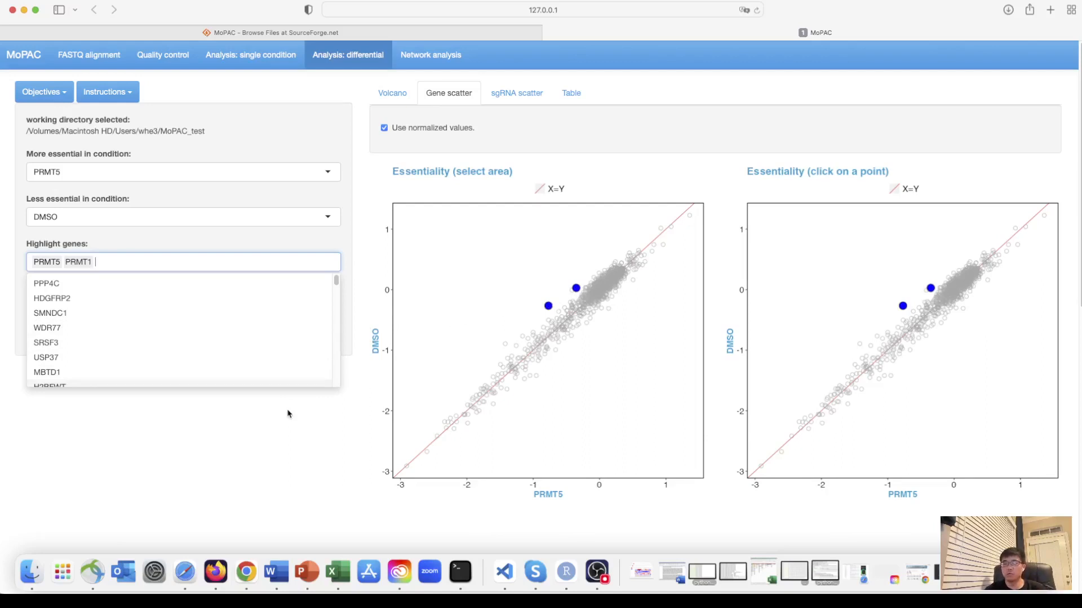
click(241, 423)
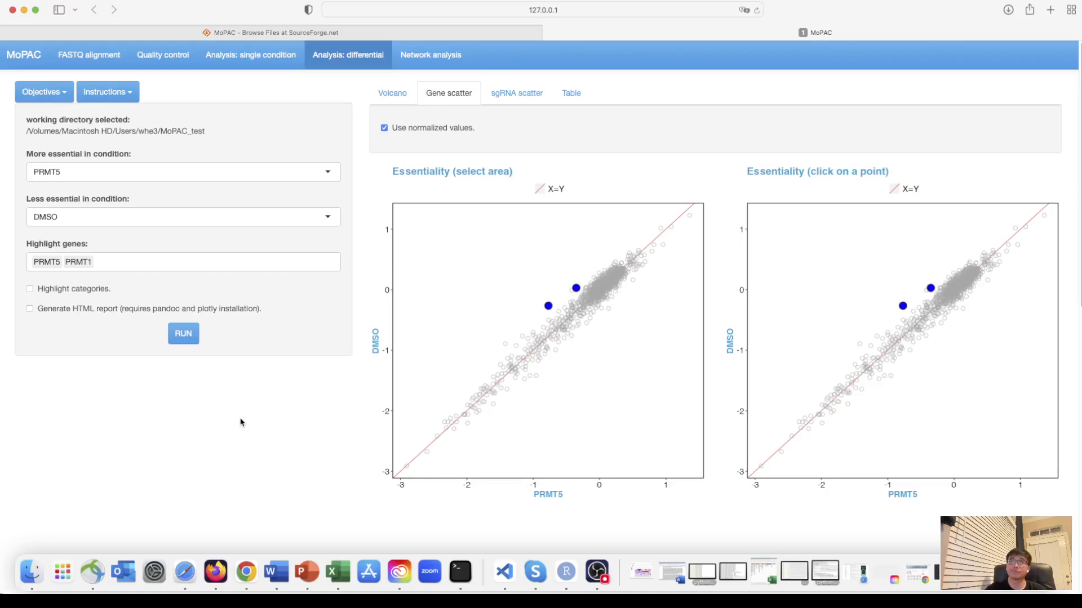
- Display the sgRNA scatter plots and remove PRMT5 from the highlighted genes so that only PRMT1 is marked
click(522, 96)
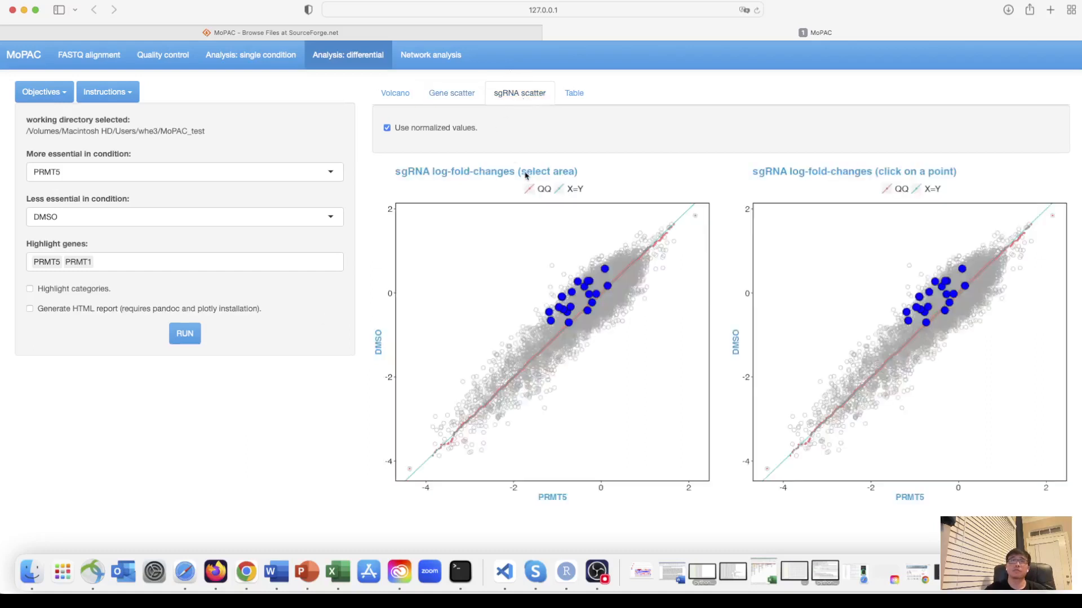
click(40, 263)
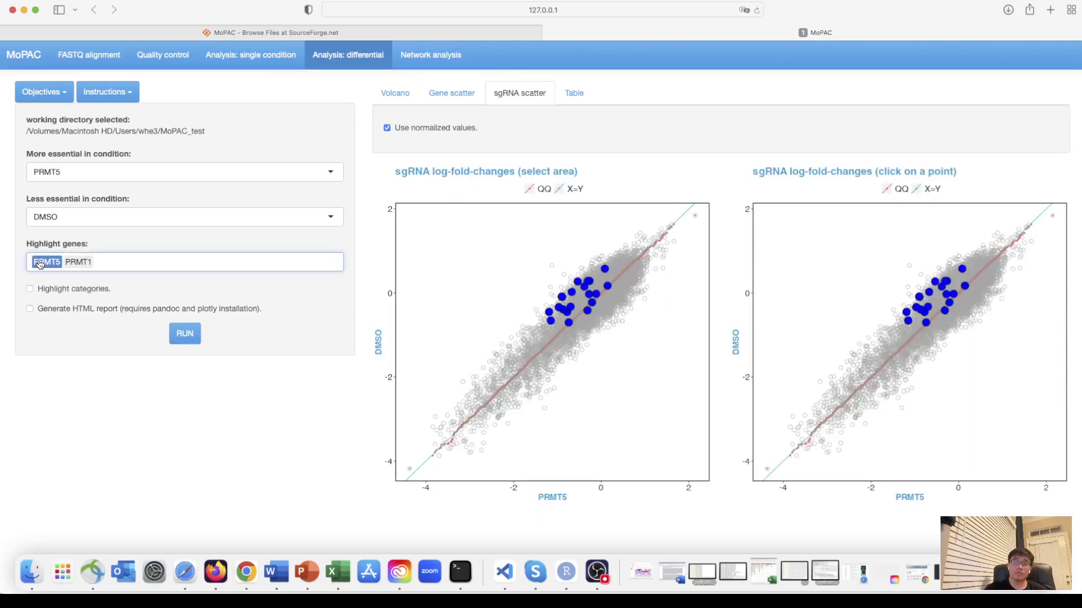
key(BackSpace)
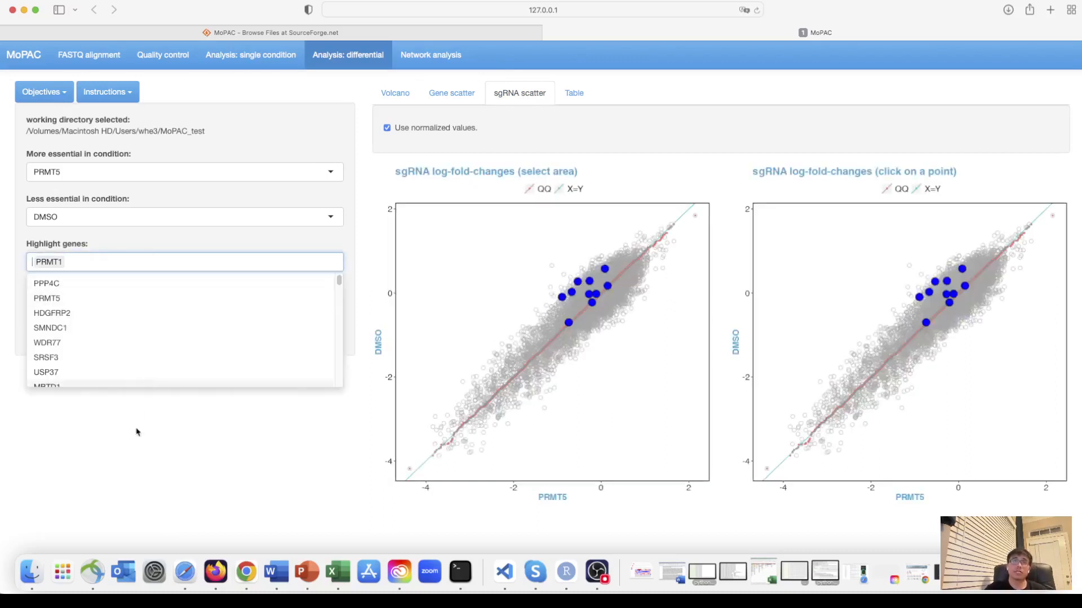
click(136, 451)
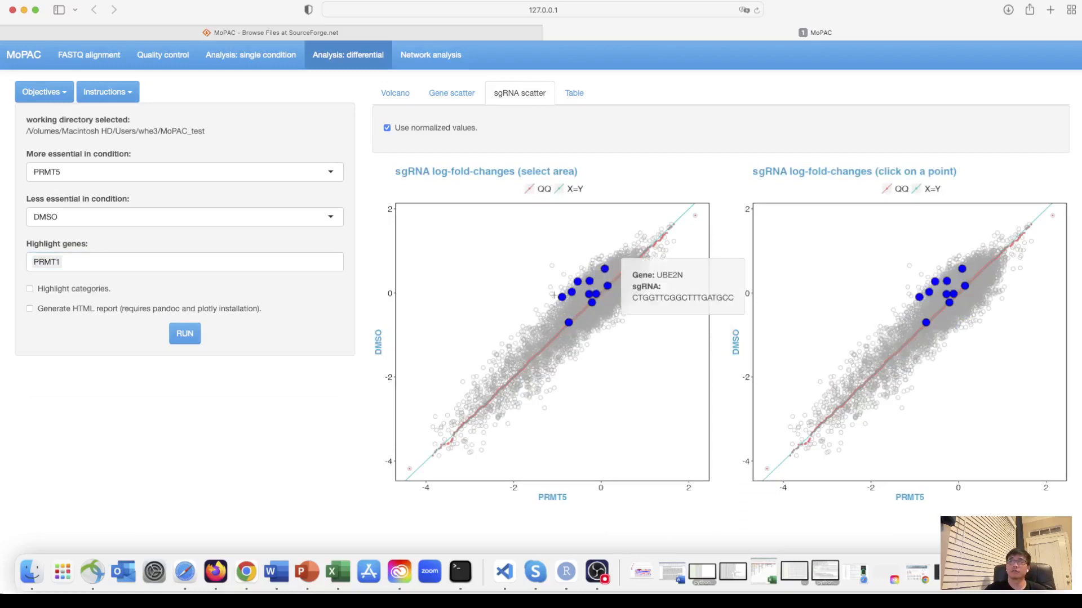
mouse_move(569, 293)
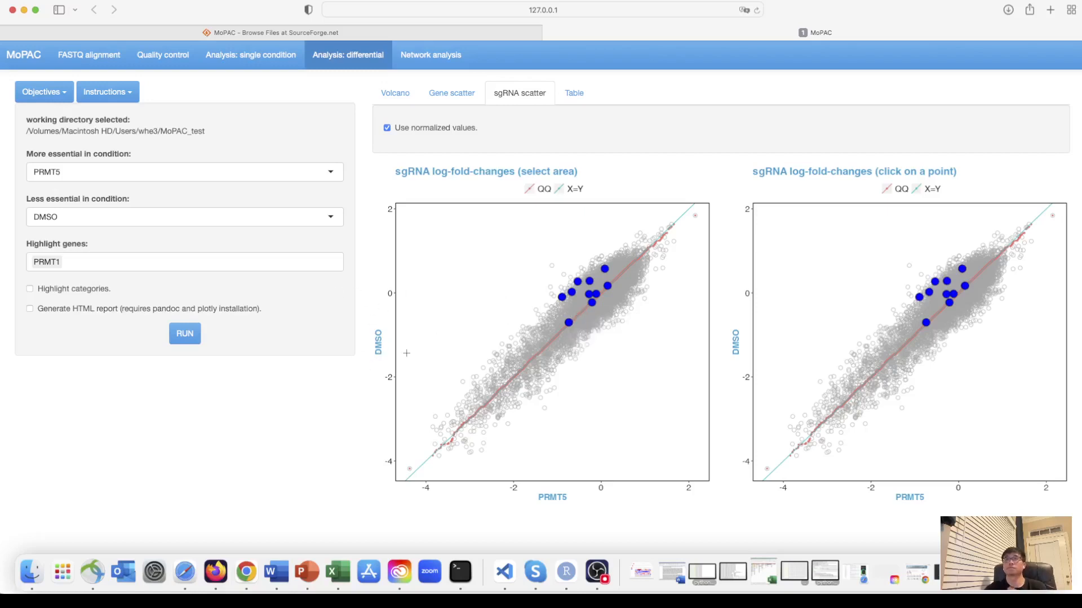
- Examine the gene-level differential results table, including its Z scores and the p-value and FDR columns
click(580, 95)
scroll(546, 325, down, 1)
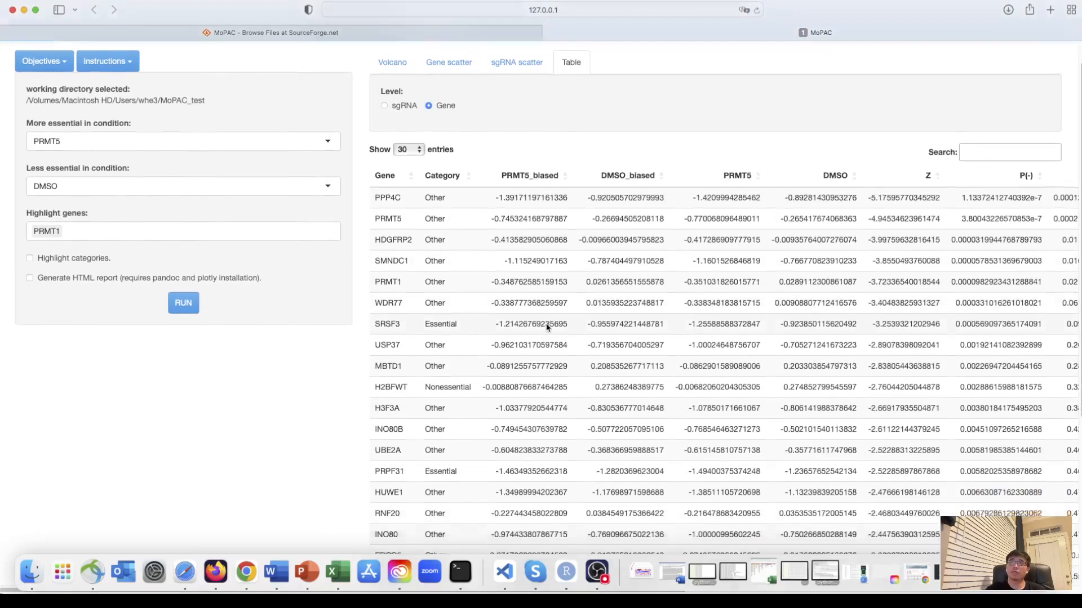
scroll(547, 325, up, 1)
scroll(670, 316, right, 5)
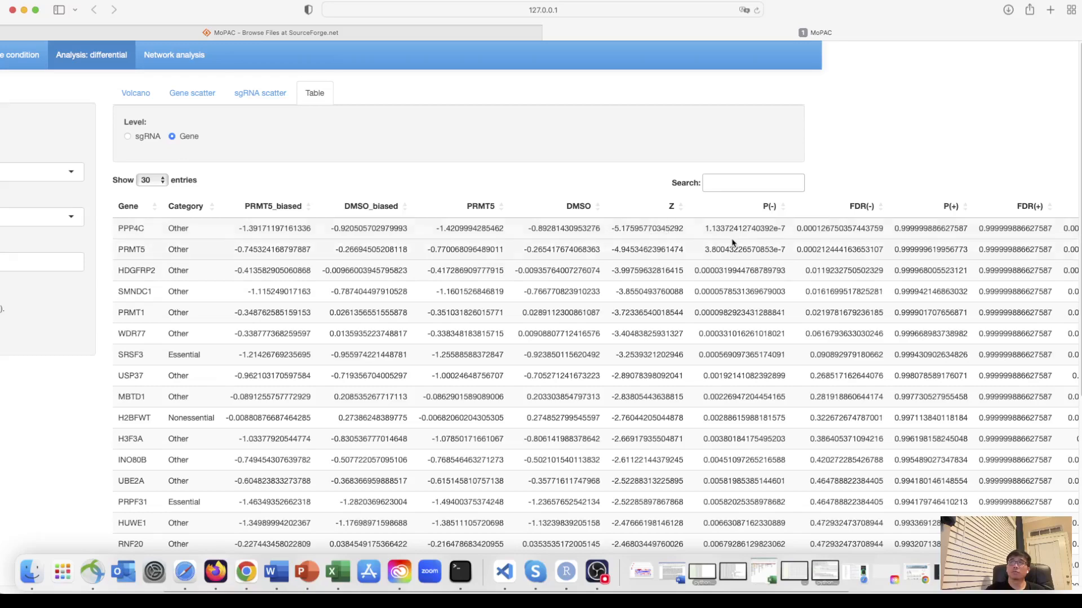
scroll(743, 239, right, 5)
scroll(745, 240, right, 3)
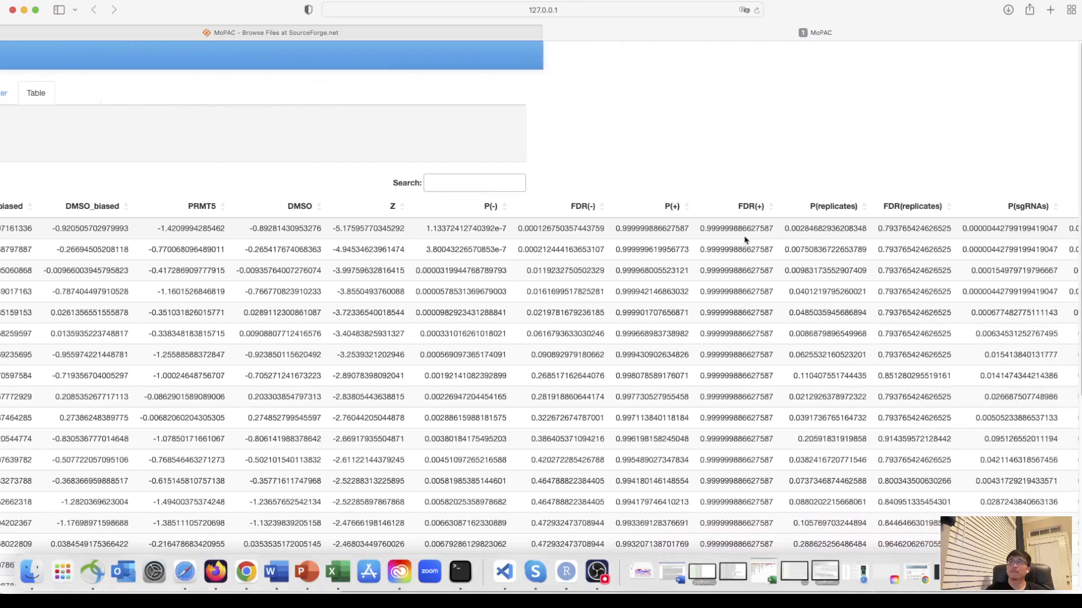
scroll(745, 239, left, 8)
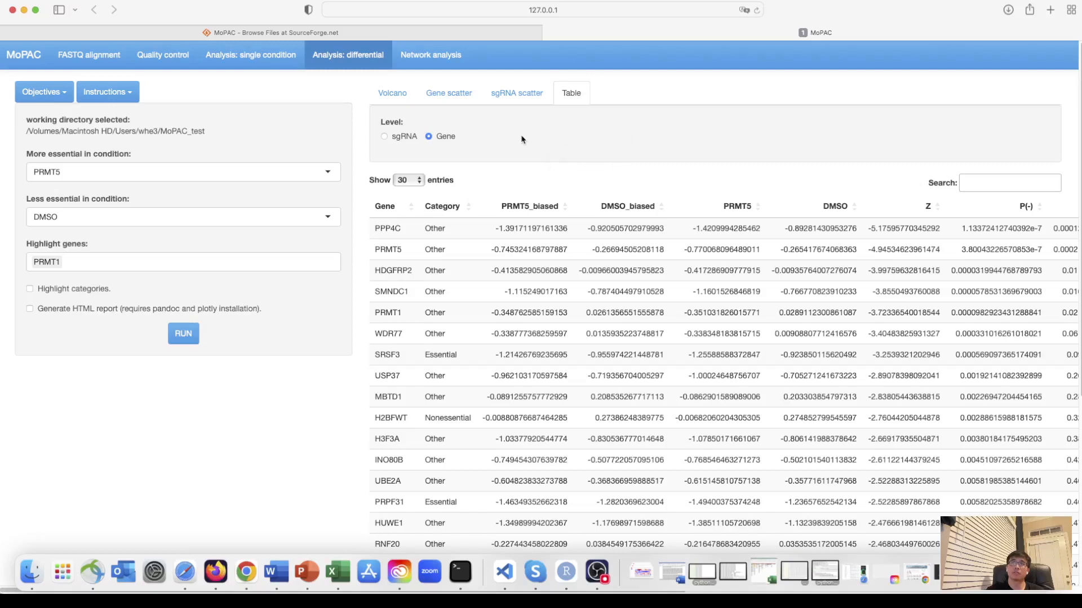
- Revisit the sgRNA and gene scatter plots and check the image saving options of the sgRNA plot
click(523, 98)
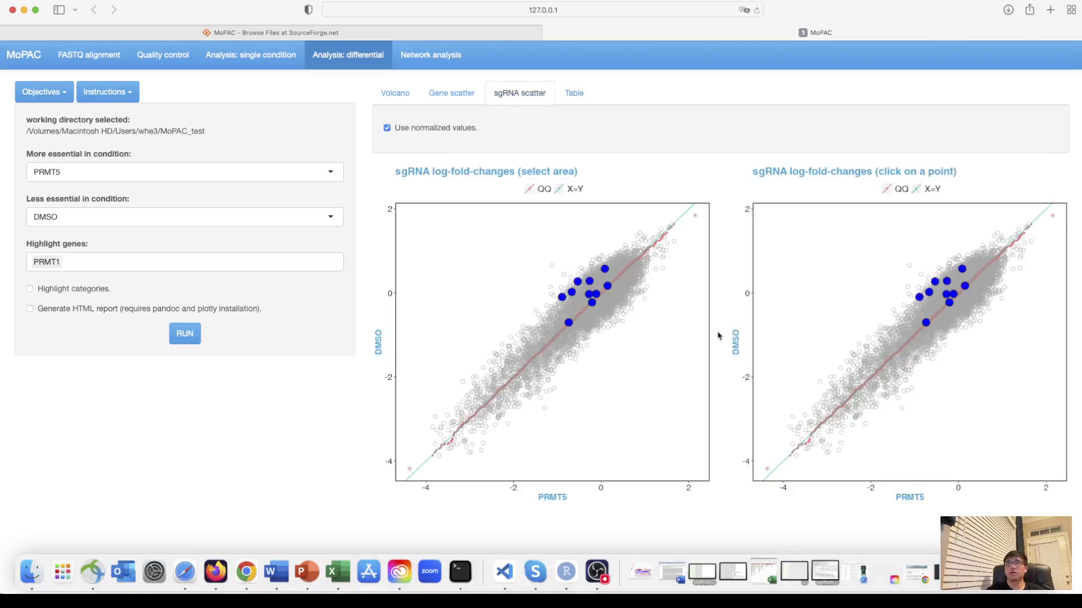
right_click(672, 334)
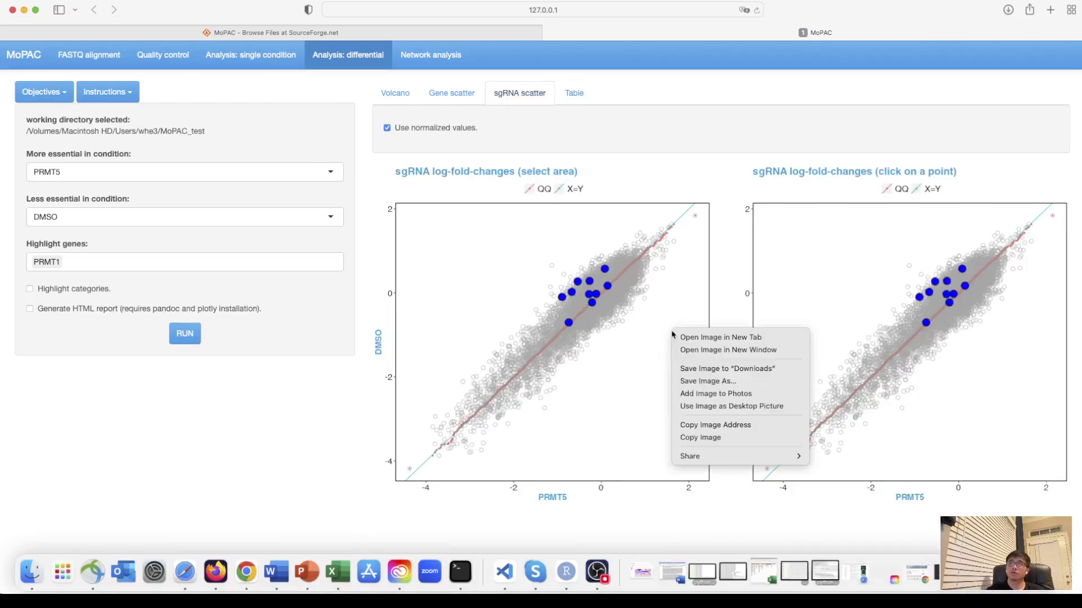
click(624, 429)
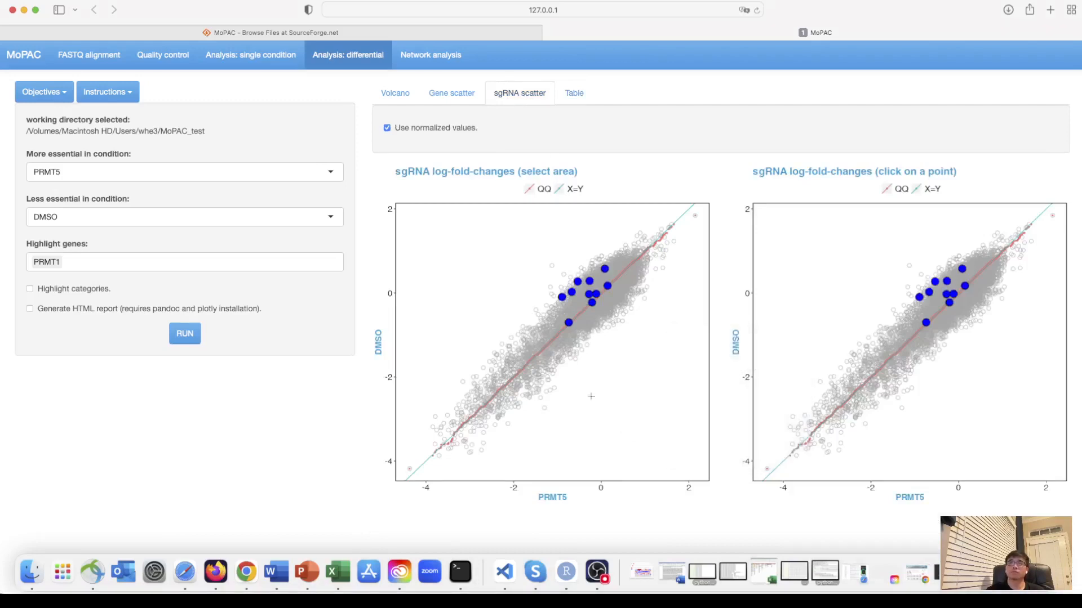
click(448, 97)
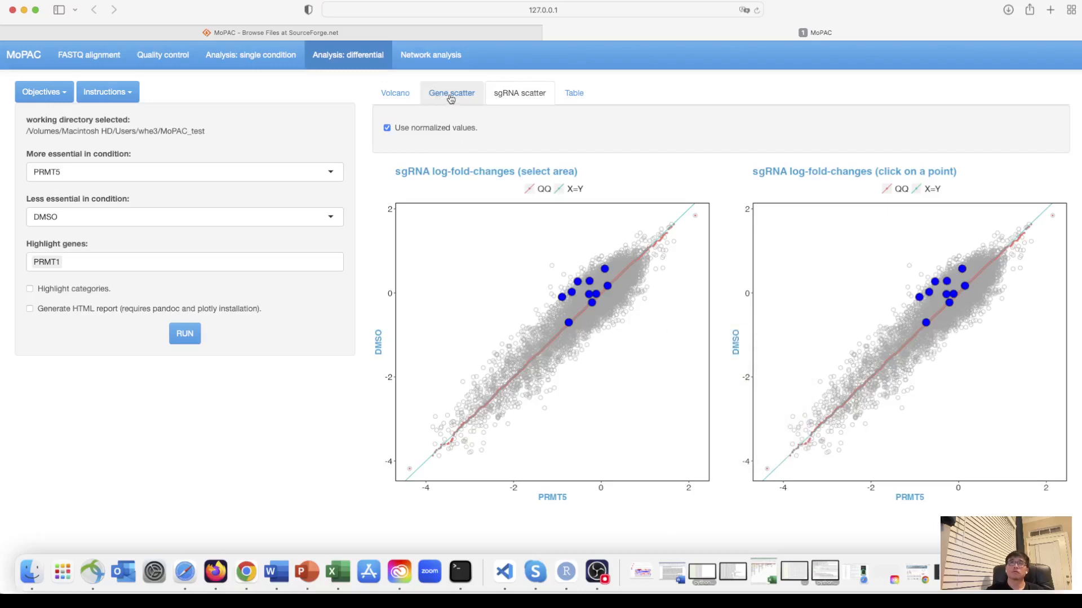
click(573, 96)
click(510, 102)
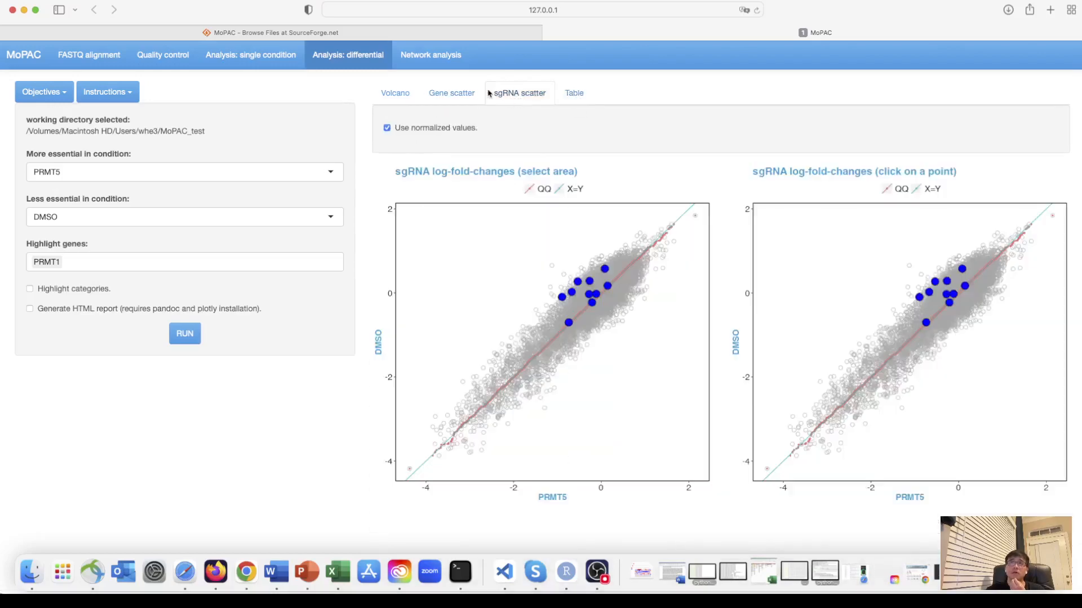
- Run the network analysis for the PRMT5_DMSO comparison and find its enriched pathways in the Kyoto Encyclopedia of Genes and Genomes
click(435, 60)
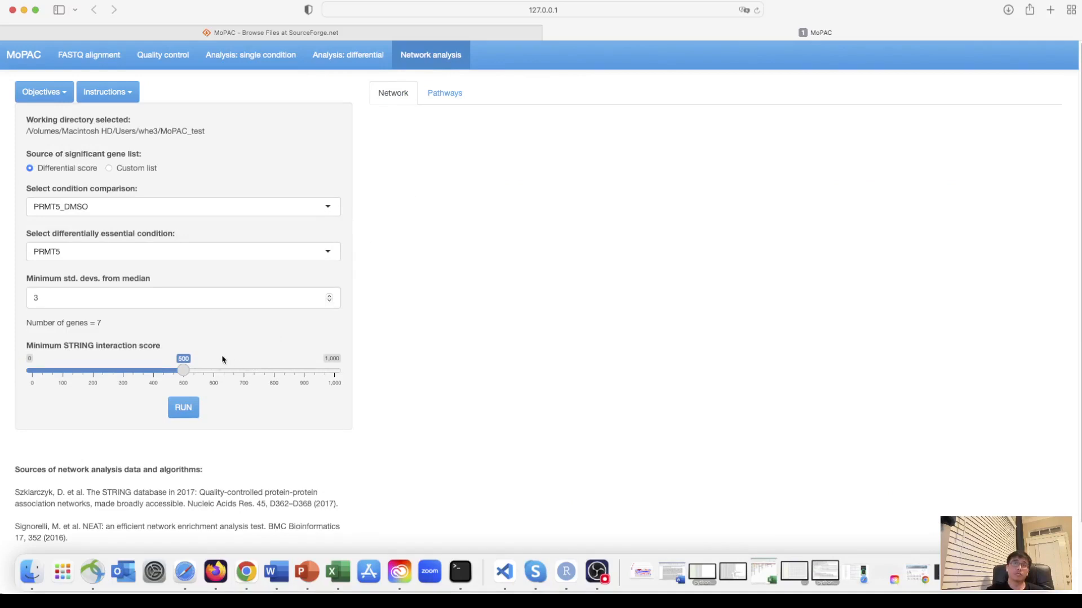
click(188, 407)
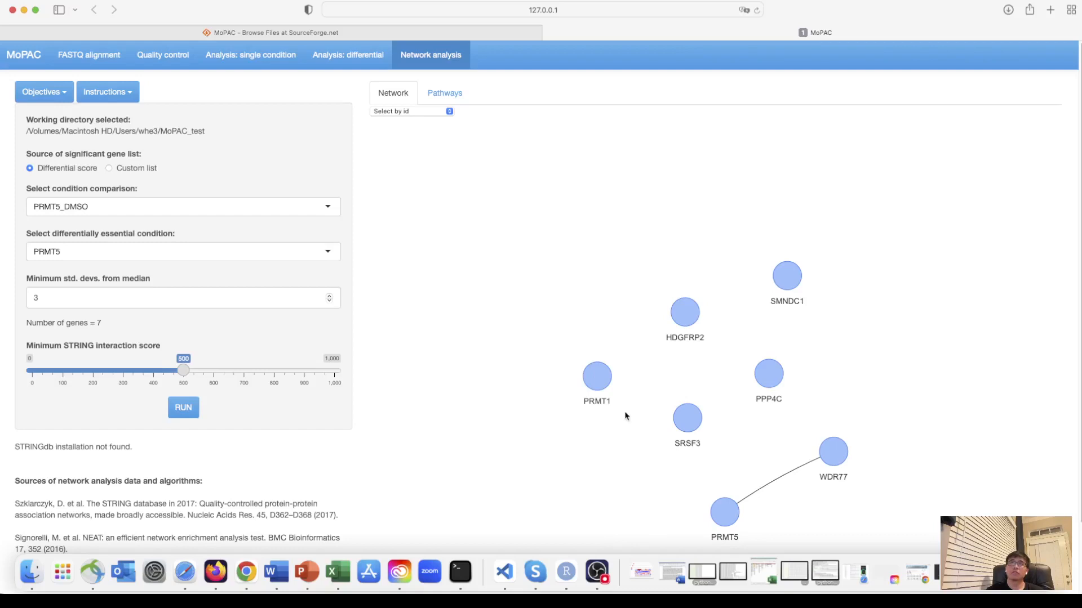
click(445, 95)
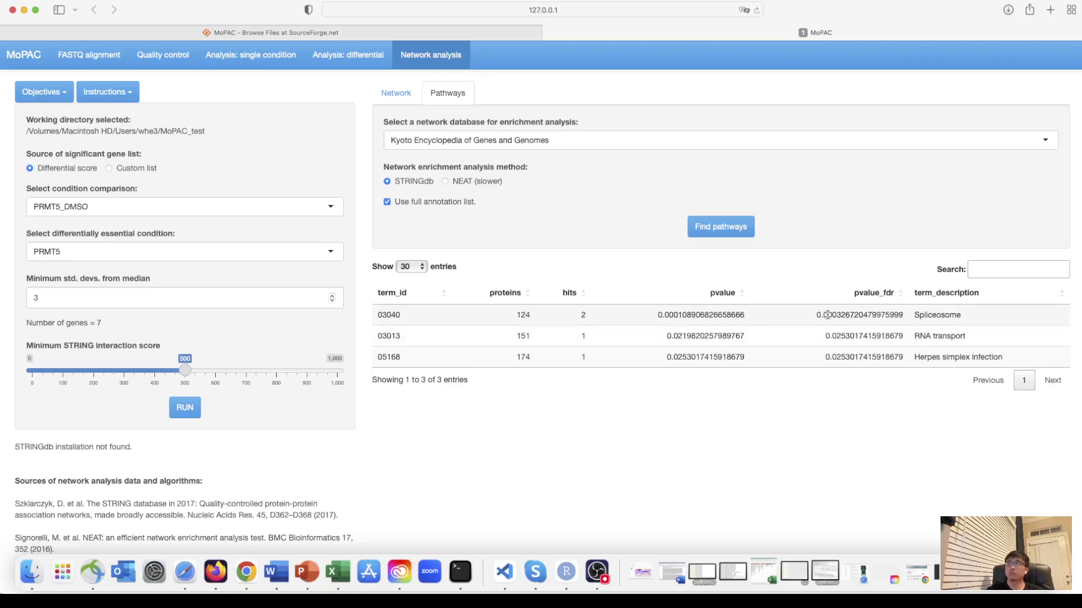
- Switch the enrichment database to Process and find the pathways with the STRINGdb method
click(563, 141)
click(449, 178)
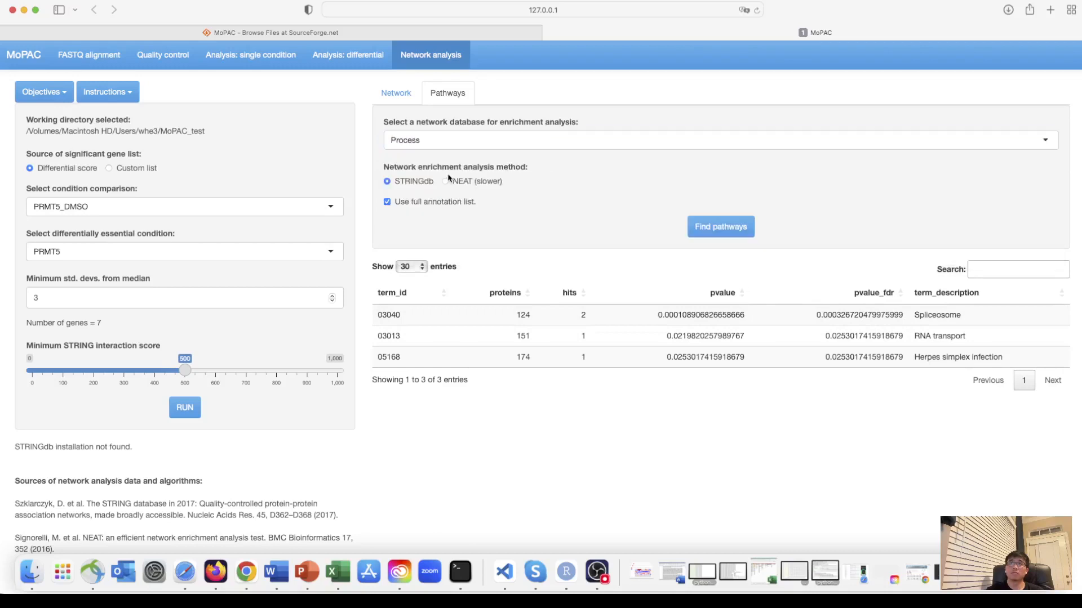
click(719, 227)
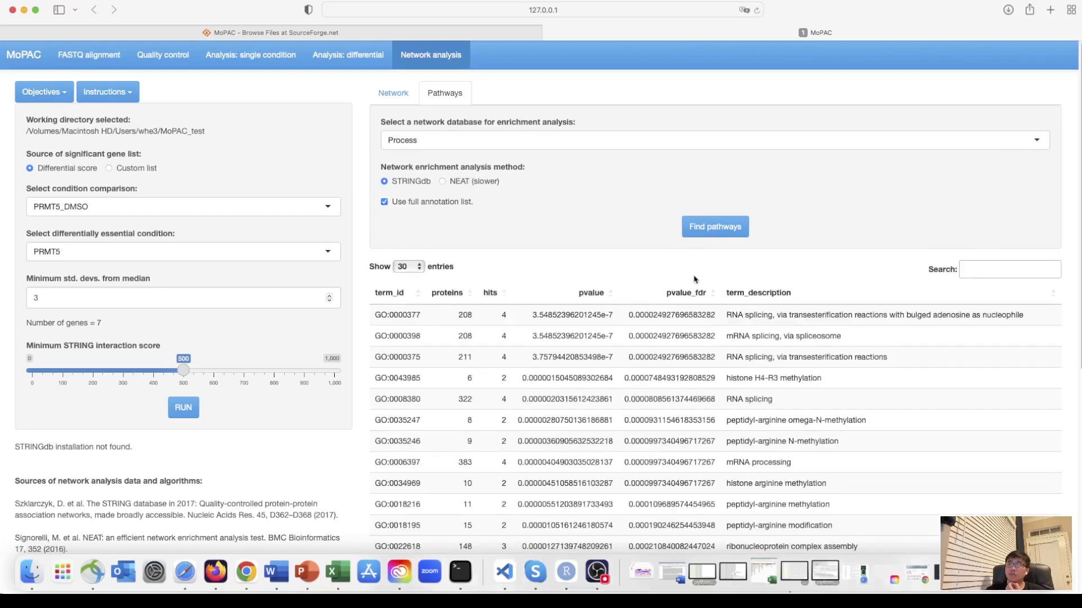
- Select the RNA splicing terms GO:0000398, GO:0000375, GO:0000377 and GO:0008380 in the pathway table
scroll(697, 280, down, 1)
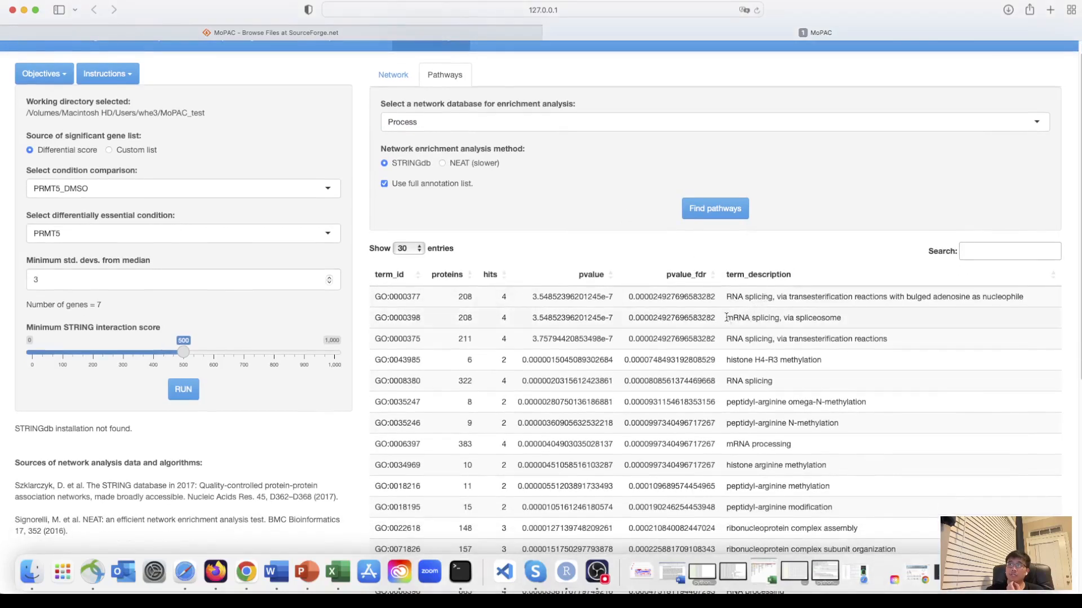
click(730, 319)
shift+click(827, 330)
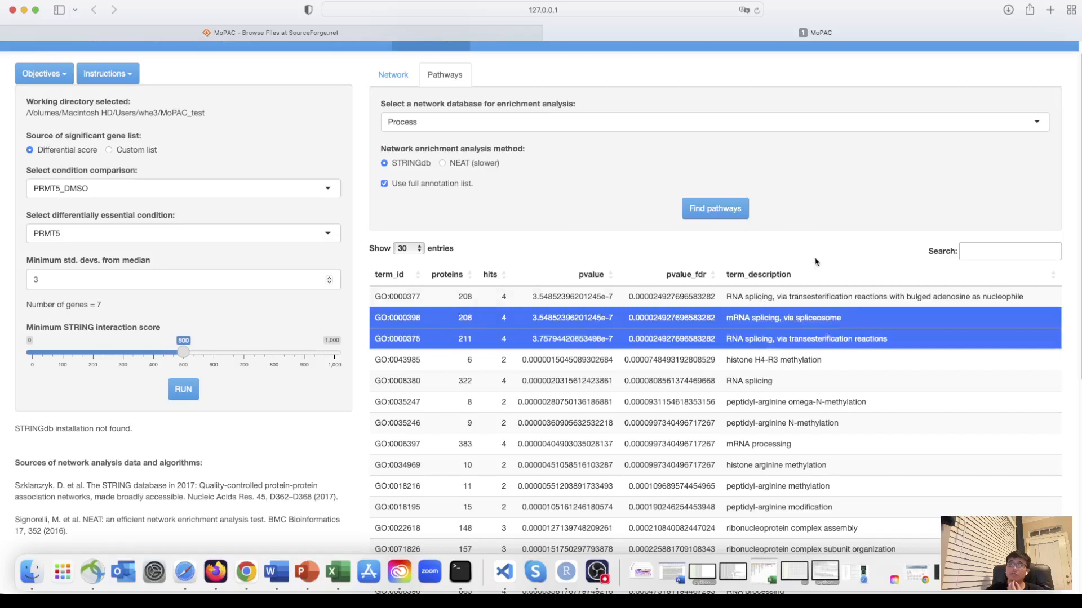
click(823, 294)
click(823, 378)
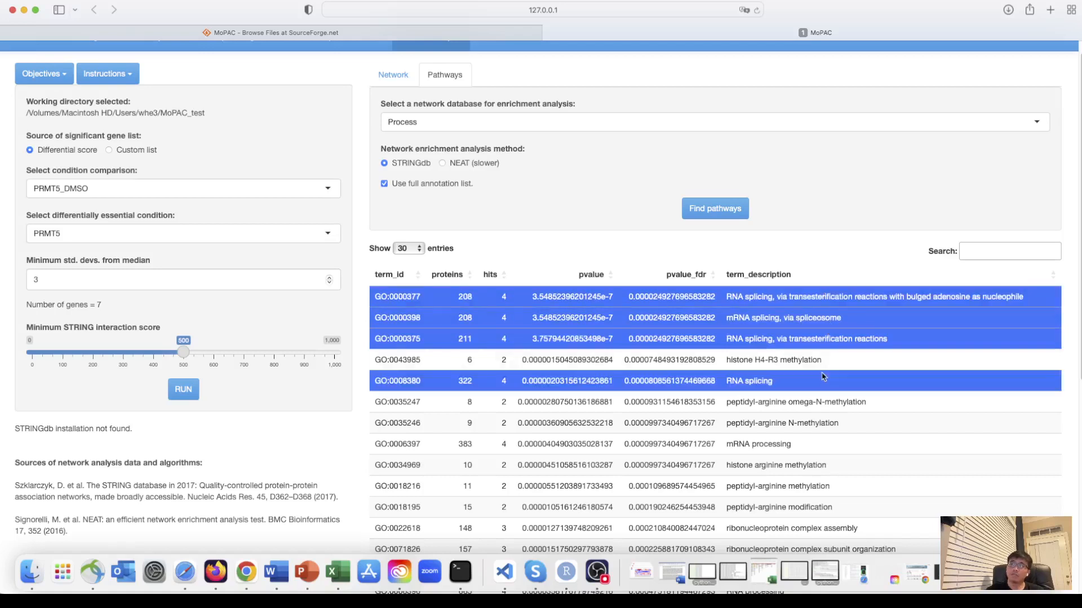
- Deselect the RNA splicing terms GO:0008380, GO:0000375, GO:0000398 and GO:0000377 in the pathway table
click(823, 377)
click(826, 337)
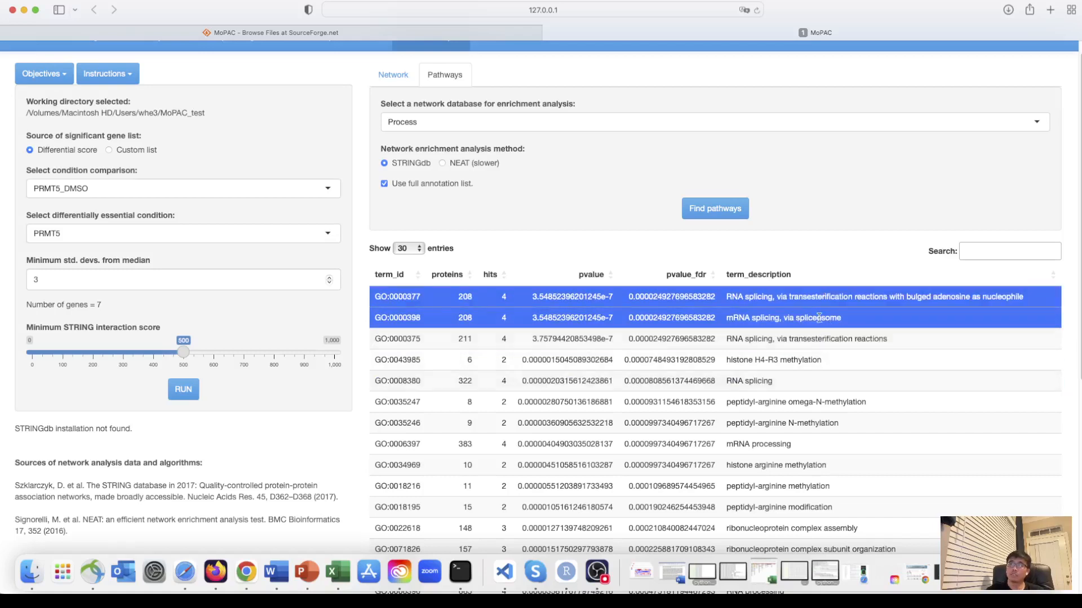
click(820, 318)
click(847, 296)
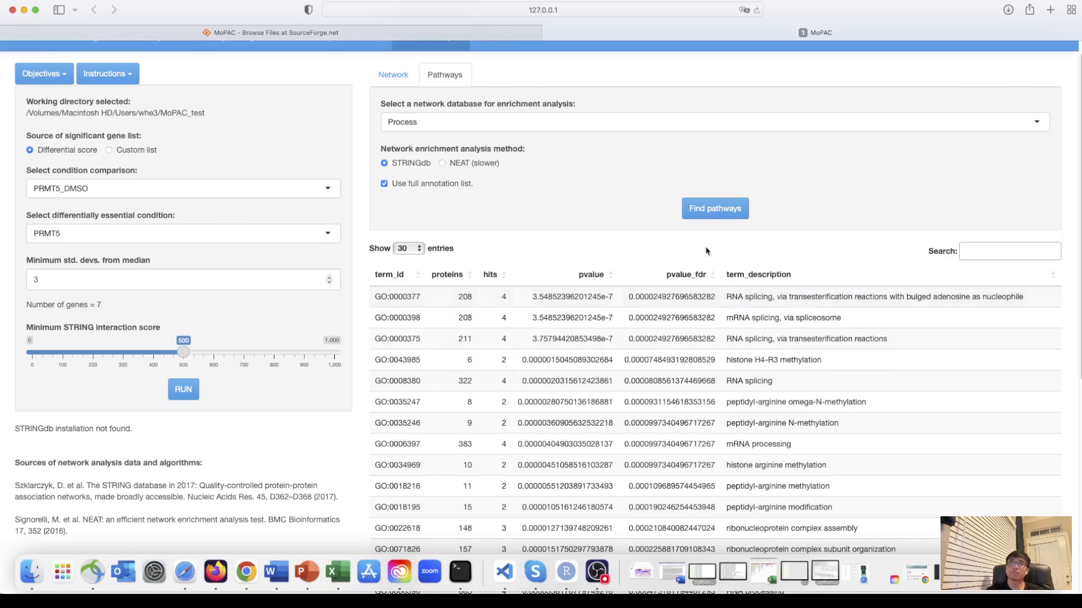
- Switch the enrichment database to Function and find its enriched pathways with the STRINGdb method
scroll(706, 251, up, 2)
click(640, 132)
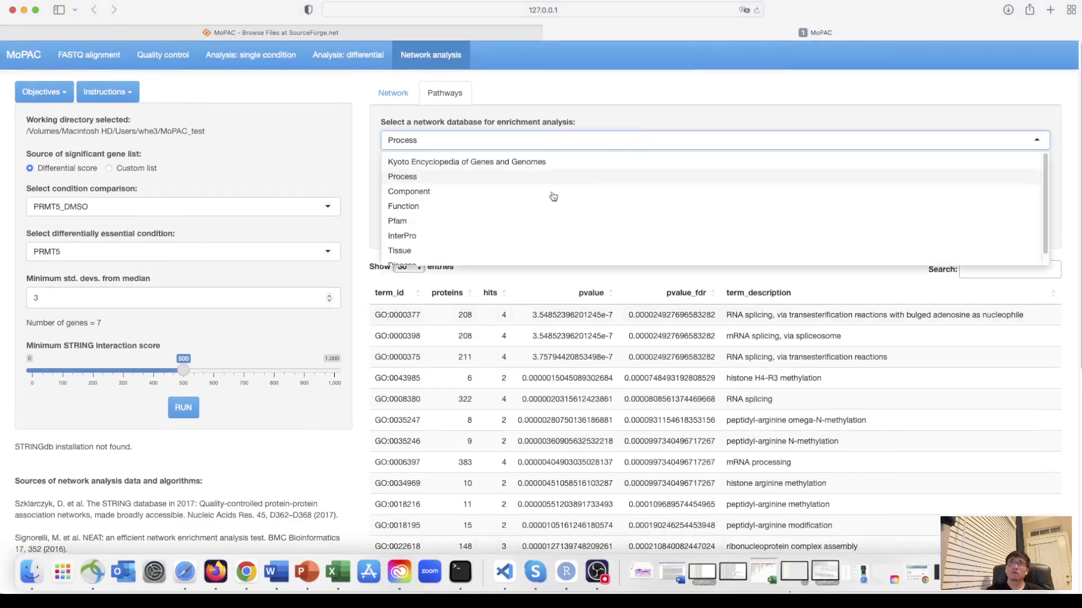
click(468, 206)
click(713, 228)
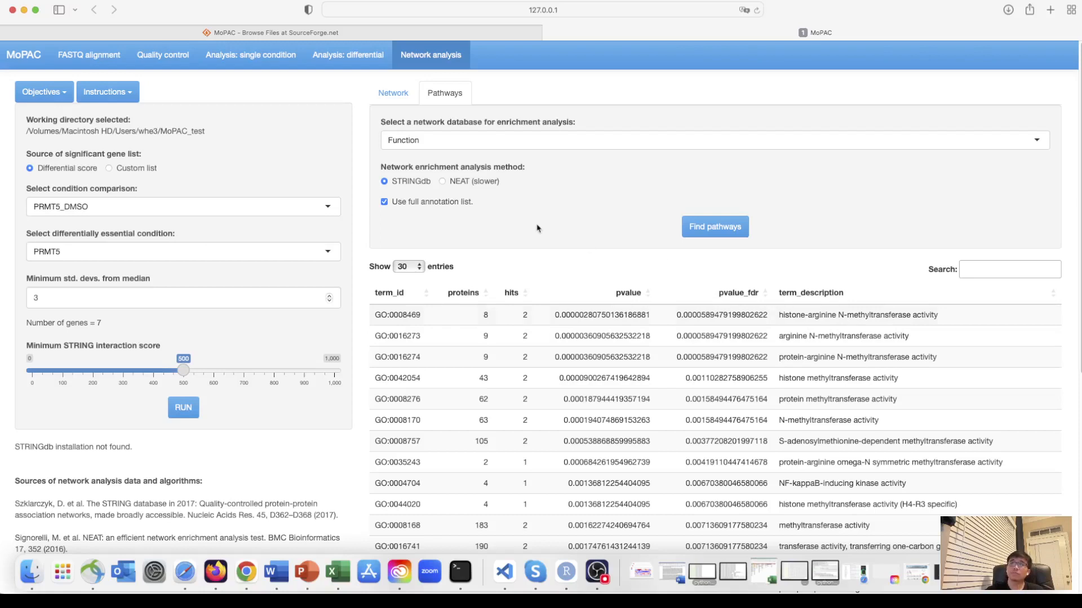
- Change the enrichment database to Pfam and run the STRINGdb pathway search on it
click(454, 141)
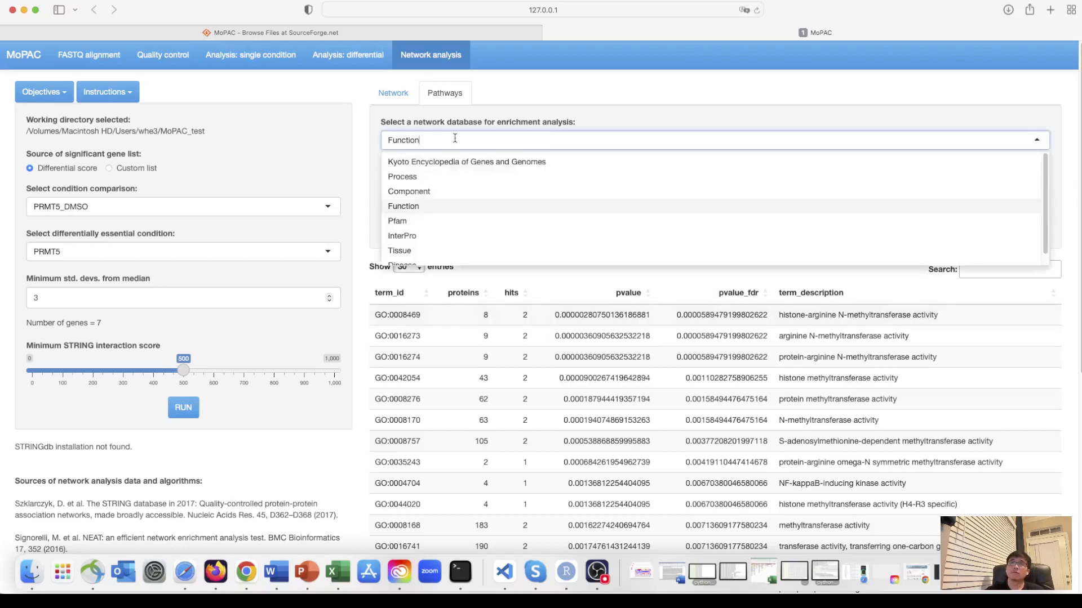
click(416, 222)
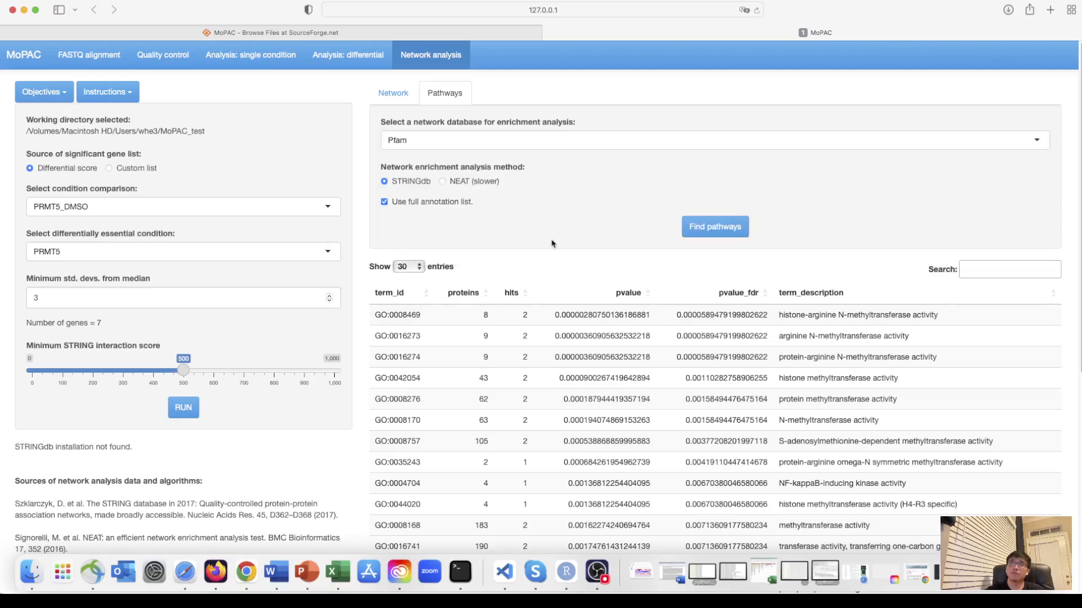
click(707, 233)
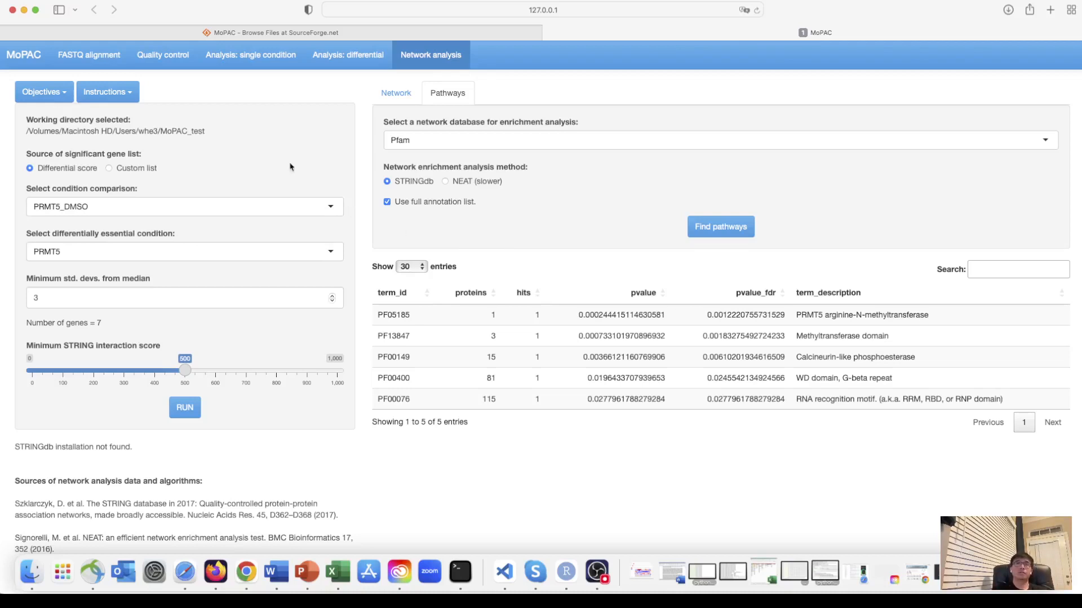
mouse_move(240, 12)
mouse_down()
mouse_move(277, 11)
mouse_move(226, 9)
mouse_up()
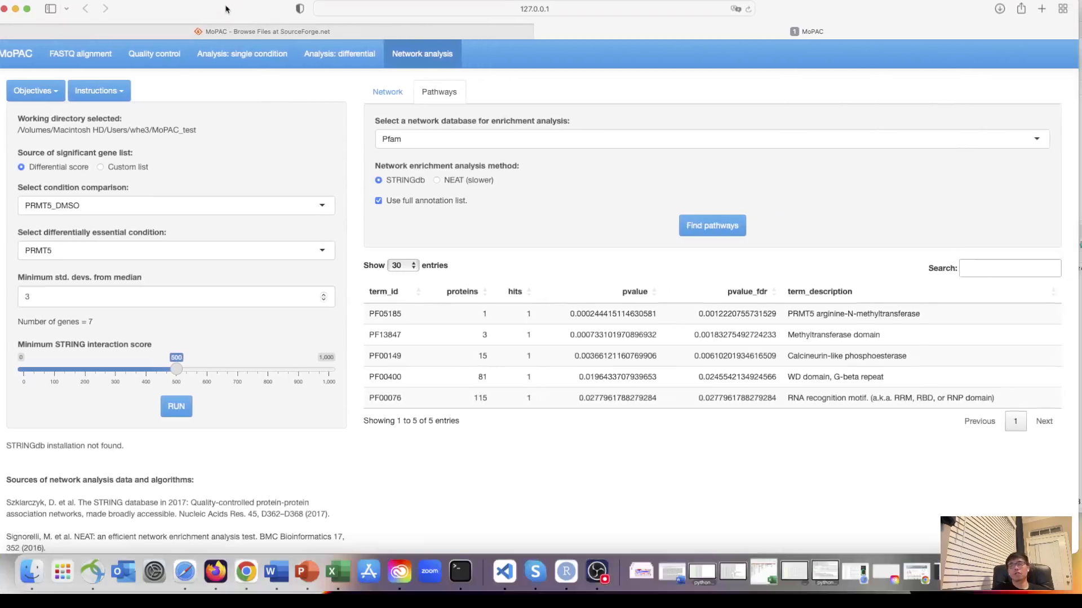